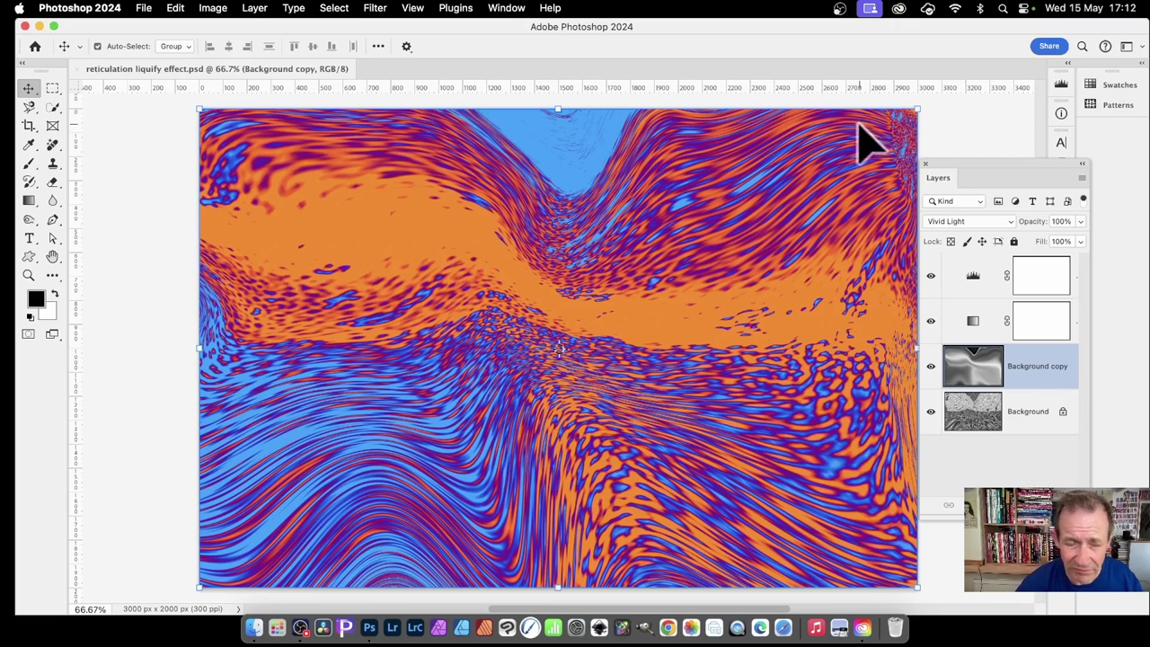
- Create a new 1920 x 1080 px document at 300 pixels/inch in RGB Color, 8 bit, with a white background
{"action": "left_click", "coordinate": [143, 8]}
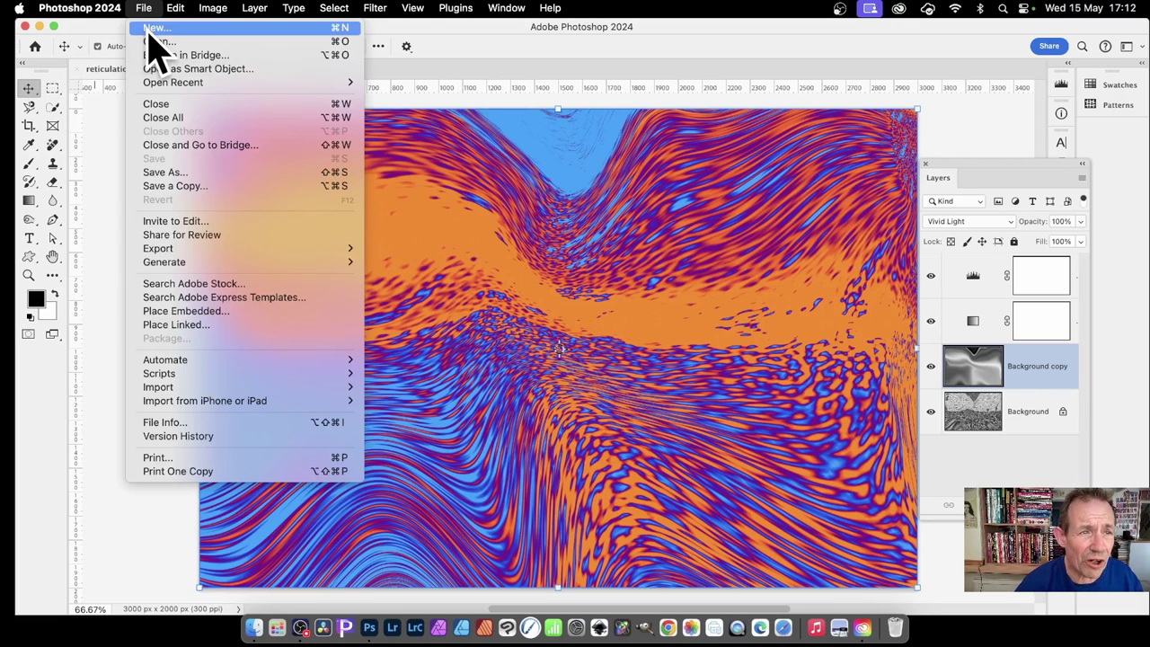
{"action": "left_click", "coordinate": [150, 32]}
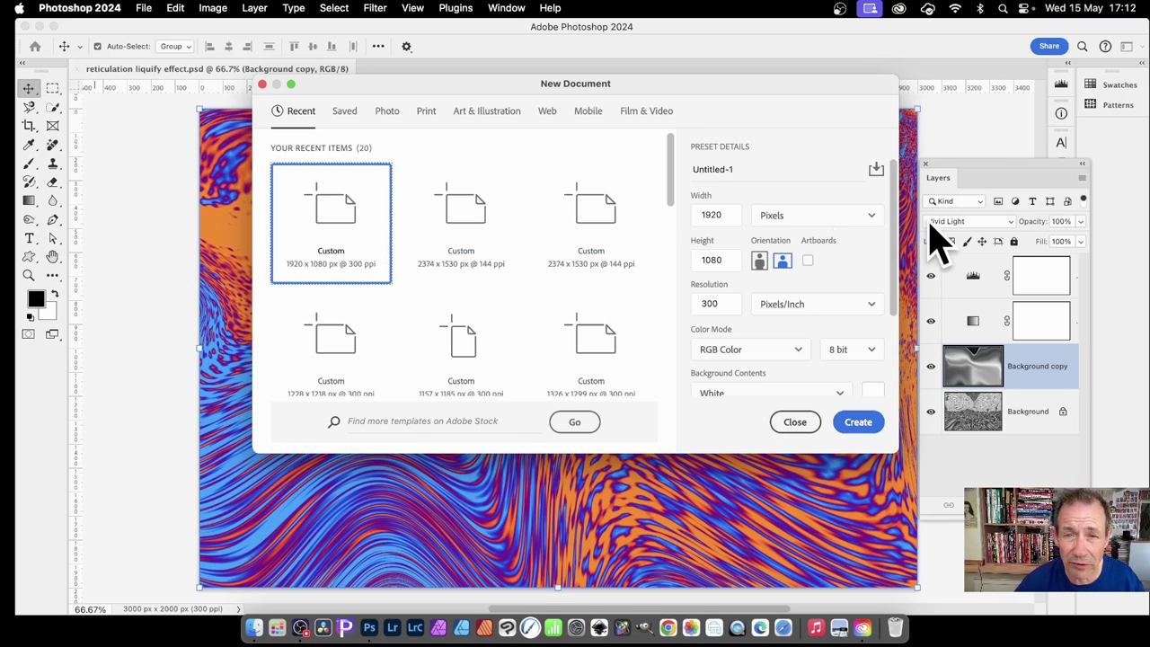
{"action": "left_click", "coordinate": [871, 426]}
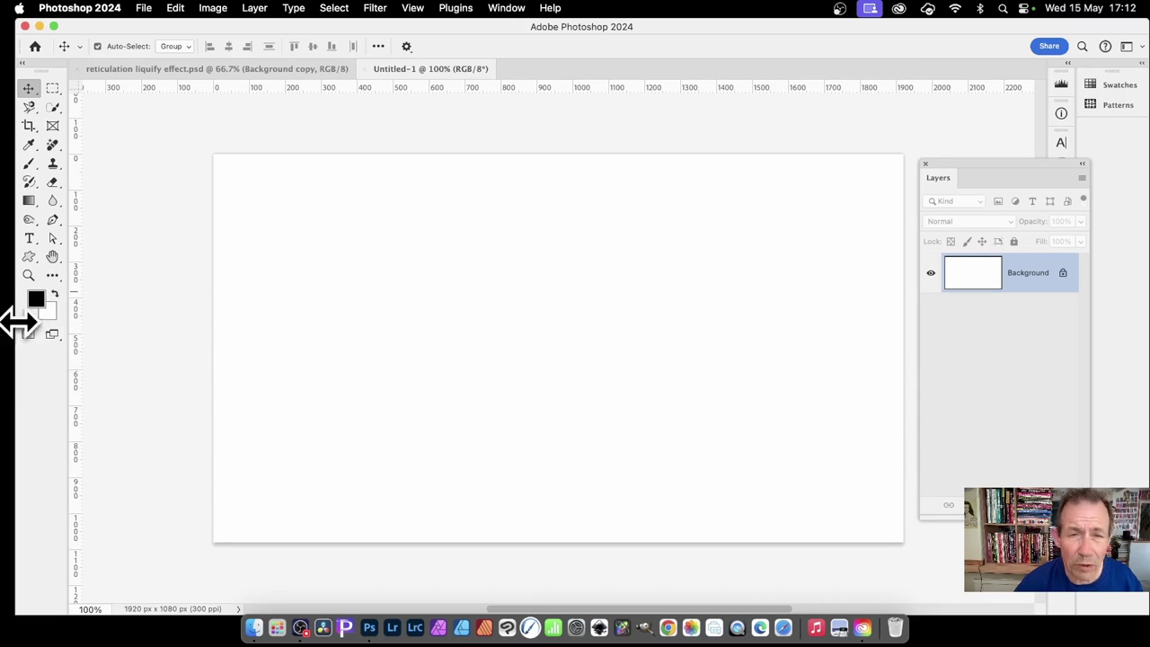
- Apply the Reticulation sketch filter to the white background with density 24, foreground level 33 and background level 19
{"action": "left_click", "coordinate": [375, 9]}
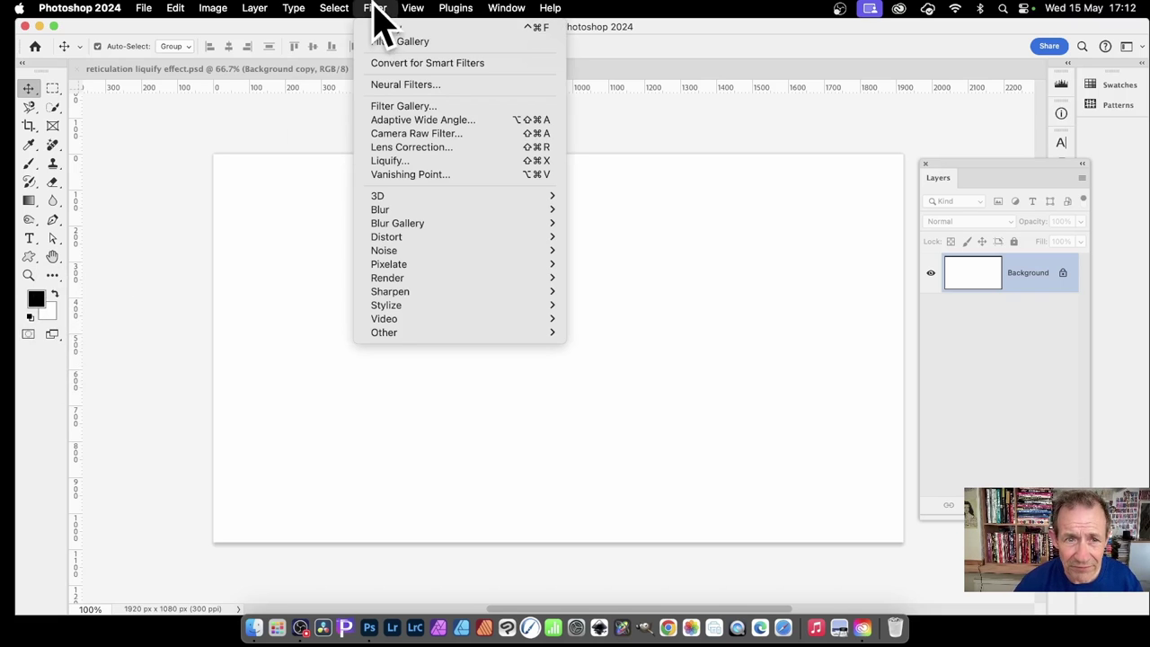
{"action": "left_click", "coordinate": [395, 107]}
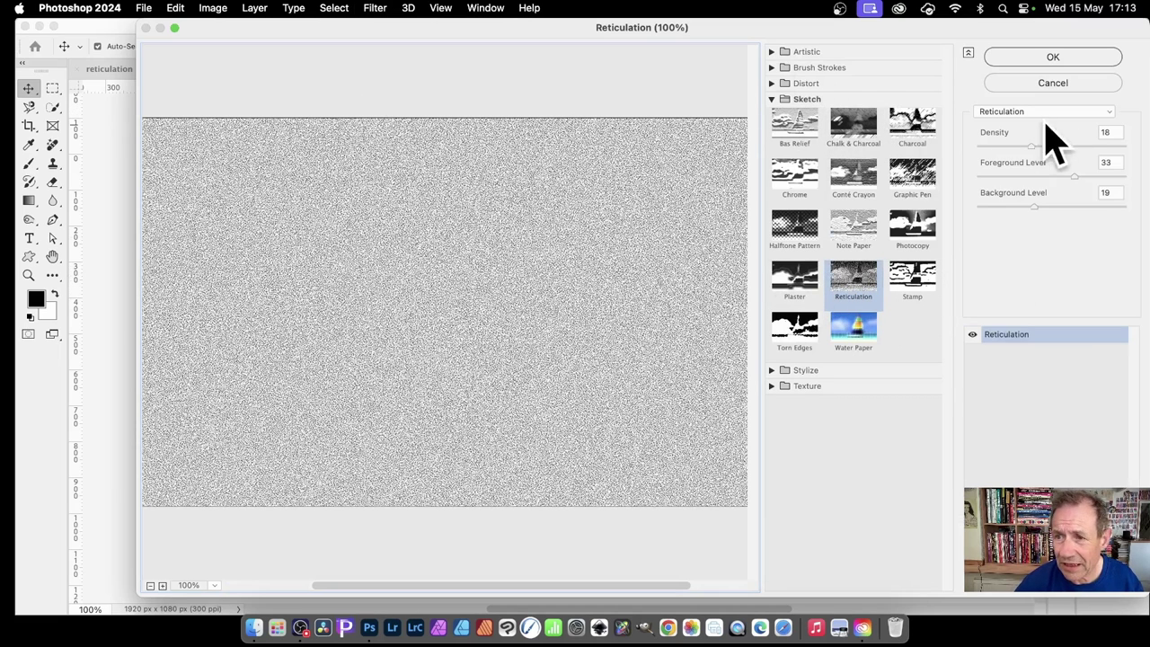
{"action": "mouse_move", "coordinate": [1037, 147]}
{"action": "left_mouse_down"}
{"action": "mouse_move", "coordinate": [1105, 148]}
{"action": "mouse_move", "coordinate": [990, 151]}
{"action": "mouse_move", "coordinate": [1073, 153]}
{"action": "mouse_move", "coordinate": [1040, 157]}
{"action": "mouse_move", "coordinate": [1056, 155]}
{"action": "left_mouse_up"}
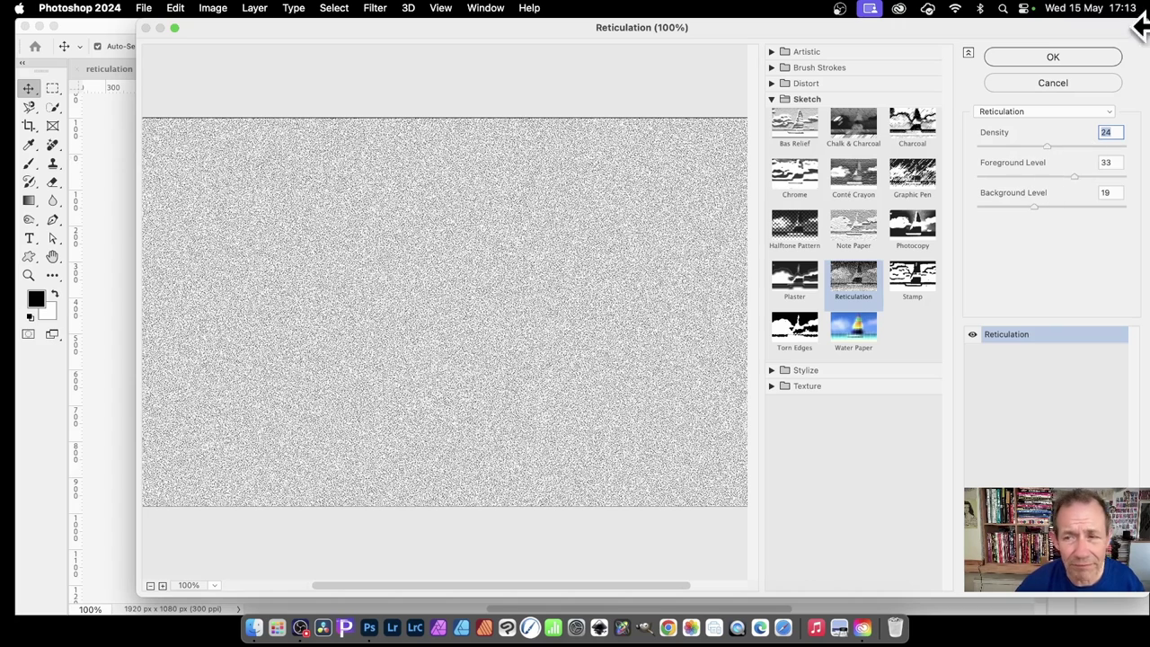
{"action": "left_click", "coordinate": [1053, 57]}
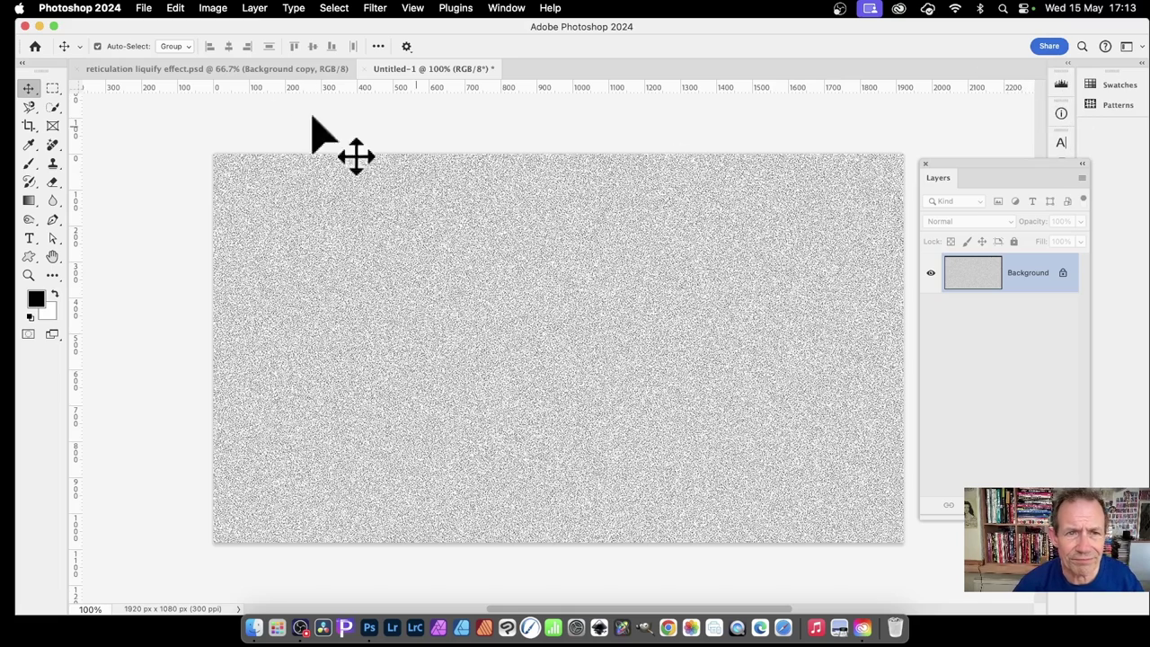
- Reapply the same Reticulation filter to the background three more times to coarsen the texture
{"action": "left_click", "coordinate": [376, 9]}
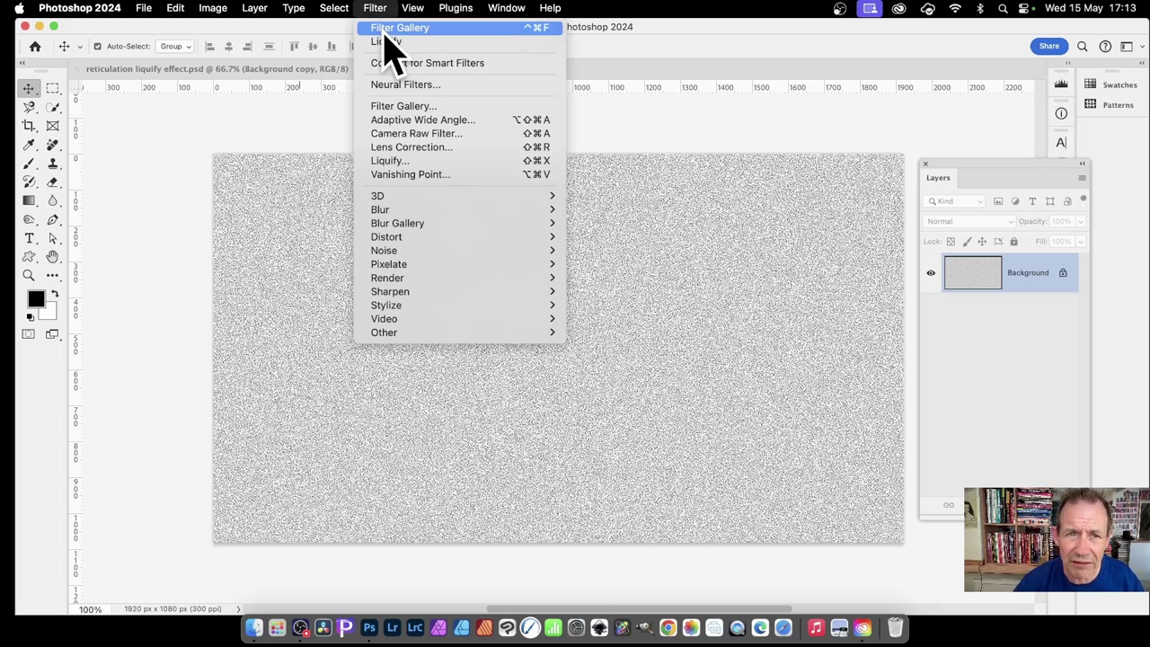
{"action": "left_click", "coordinate": [385, 29]}
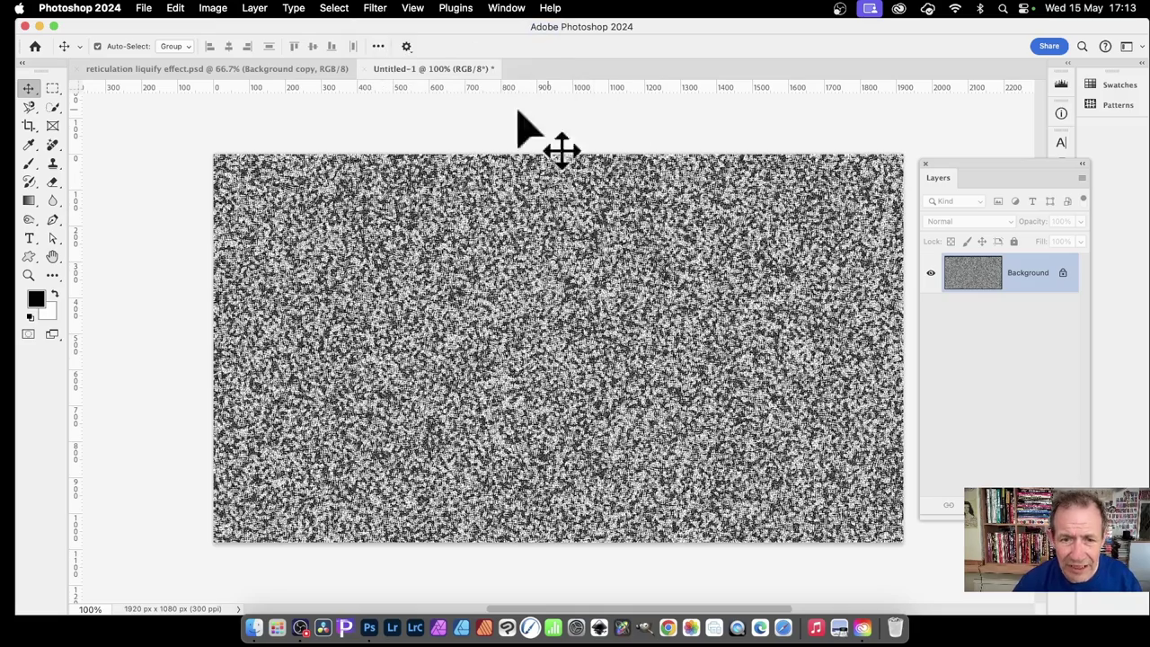
{"action": "left_click", "coordinate": [370, 8]}
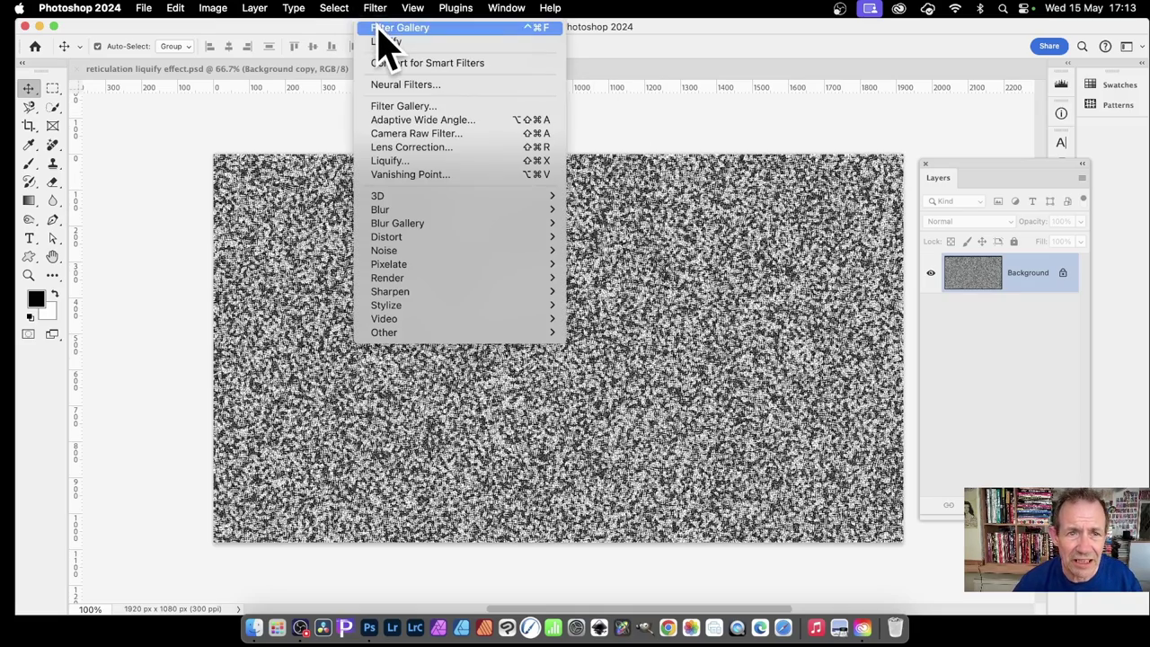
{"action": "left_click", "coordinate": [380, 30]}
{"action": "left_click", "coordinate": [377, 8]}
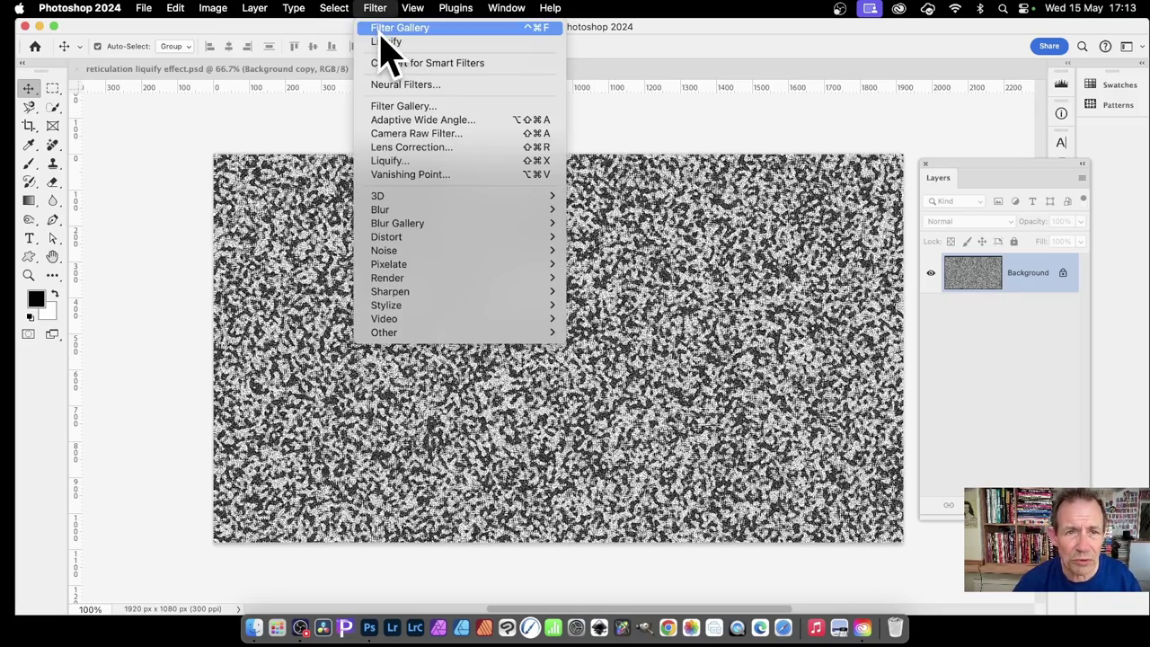
{"action": "left_click", "coordinate": [382, 30]}
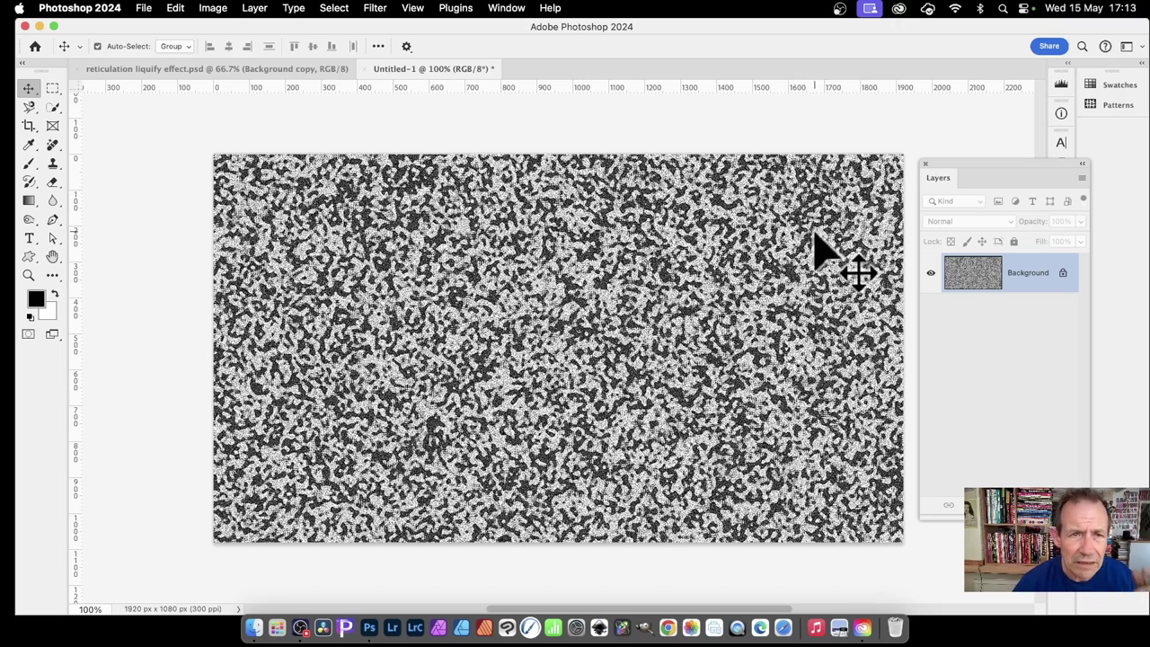
{"action": "left_click", "coordinate": [381, 8]}
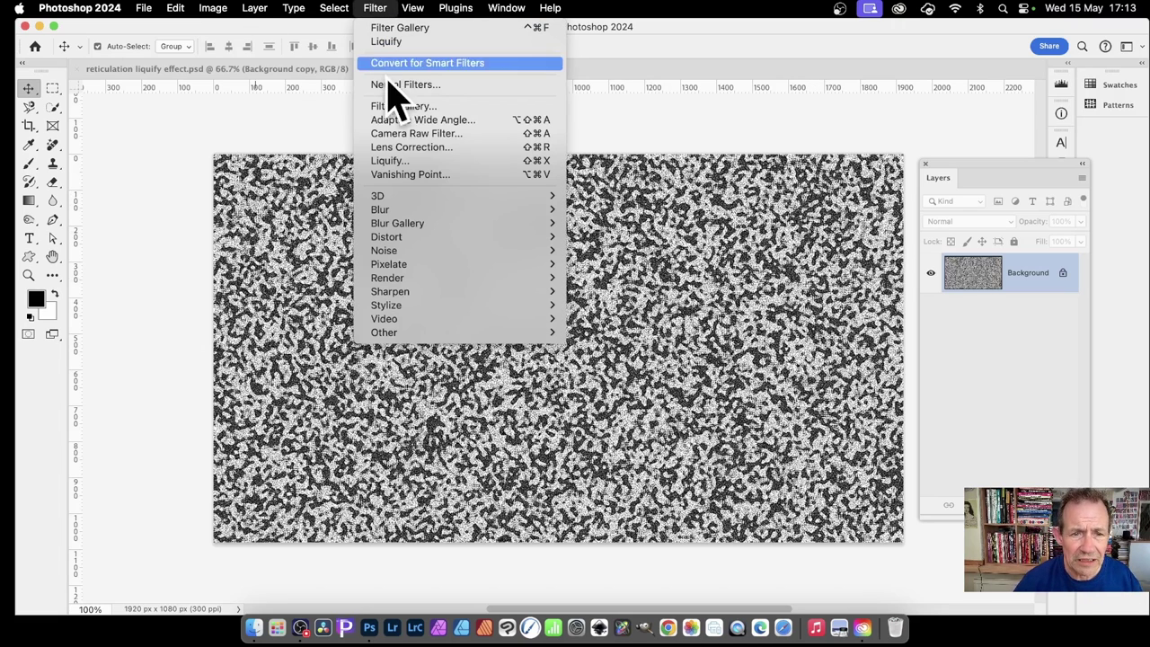
{"action": "mouse_move", "coordinate": [402, 211]}
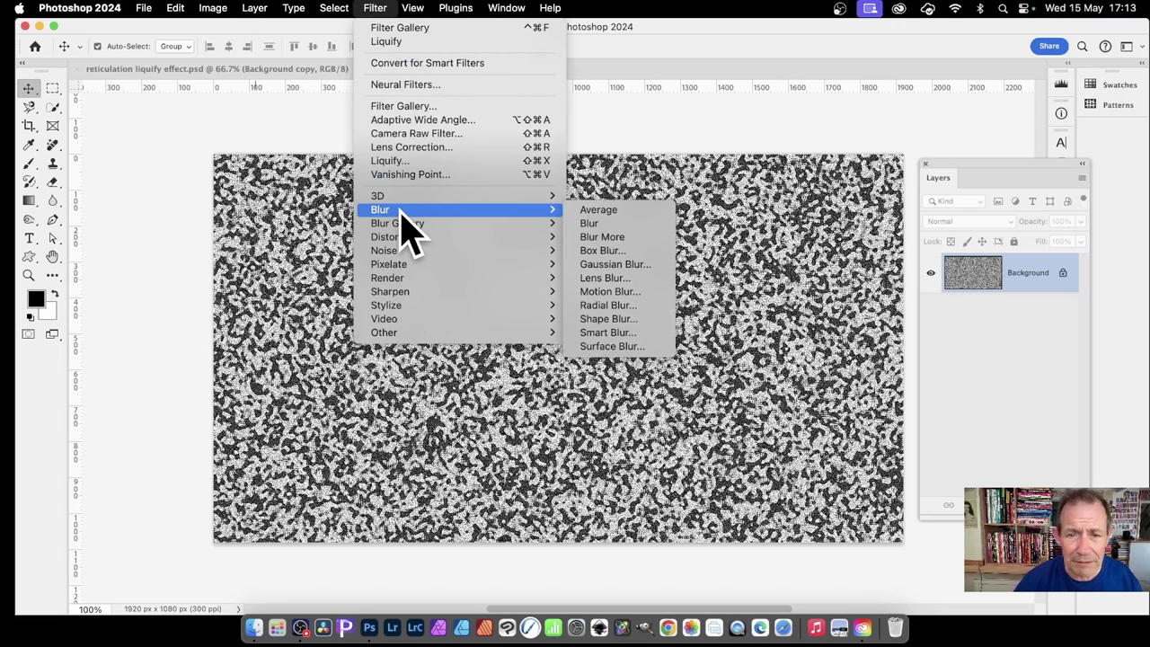
{"action": "left_click", "coordinate": [653, 263]}
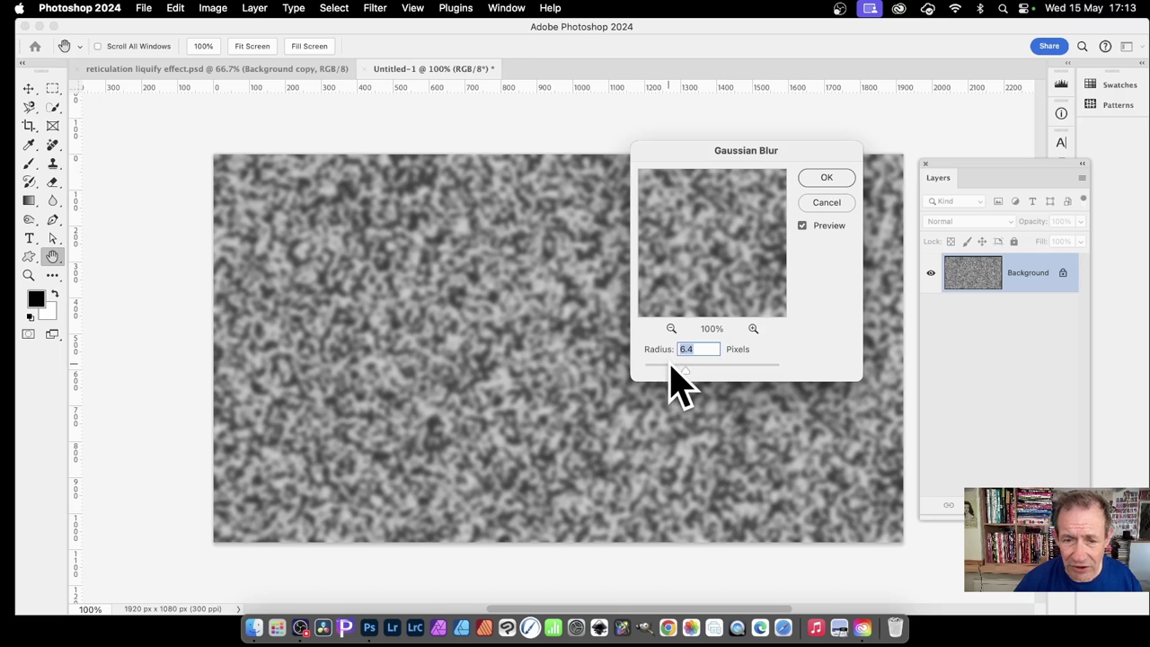
{"action": "left_click_drag", "start_coordinate": [672, 365], "coordinate": [652, 366]}
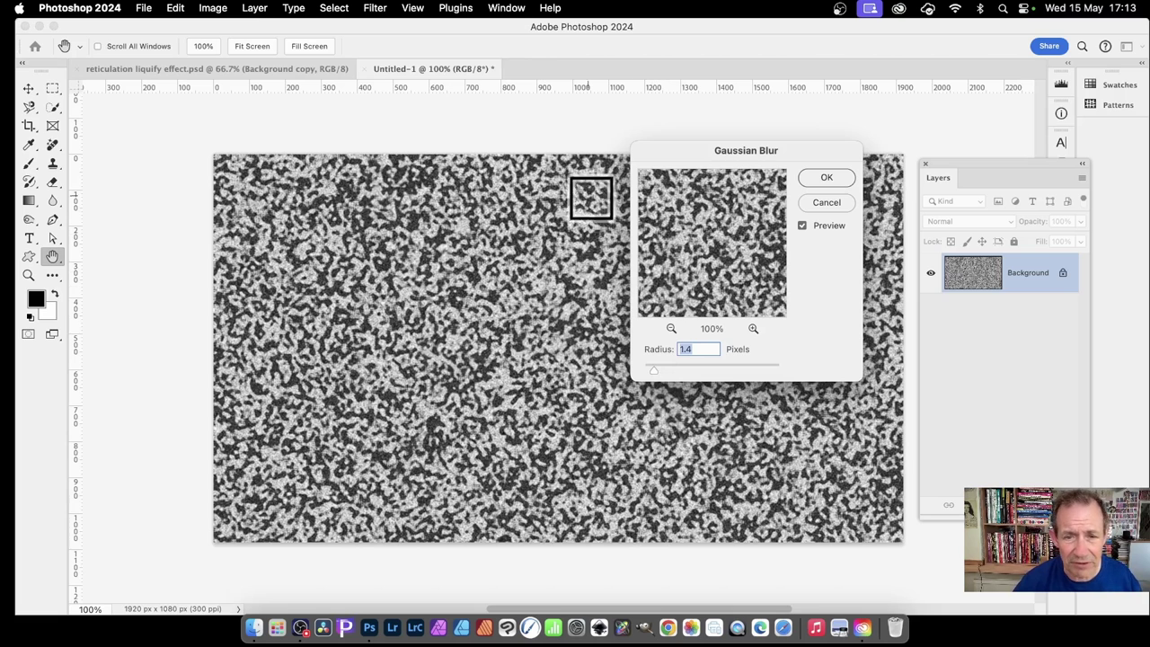
{"action": "left_click", "coordinate": [828, 203]}
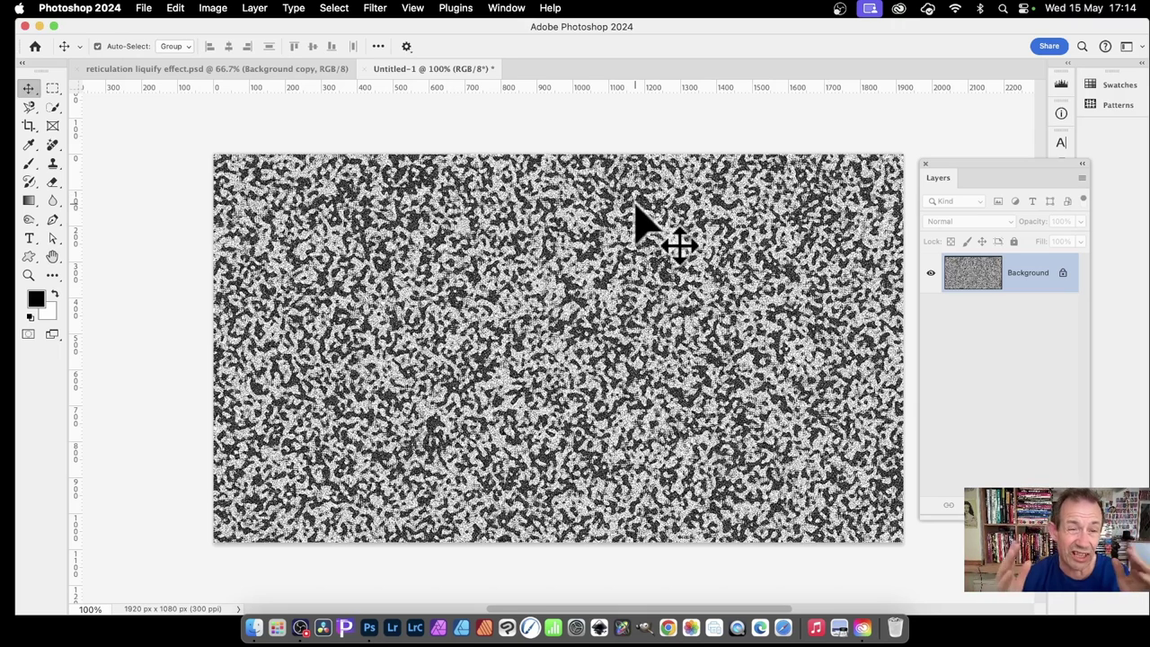
- Liquify the texture with Forward Warp strokes at brush size 918, pushing it into flowing waves across the canvas and out past its edges
{"action": "left_click", "coordinate": [375, 8]}
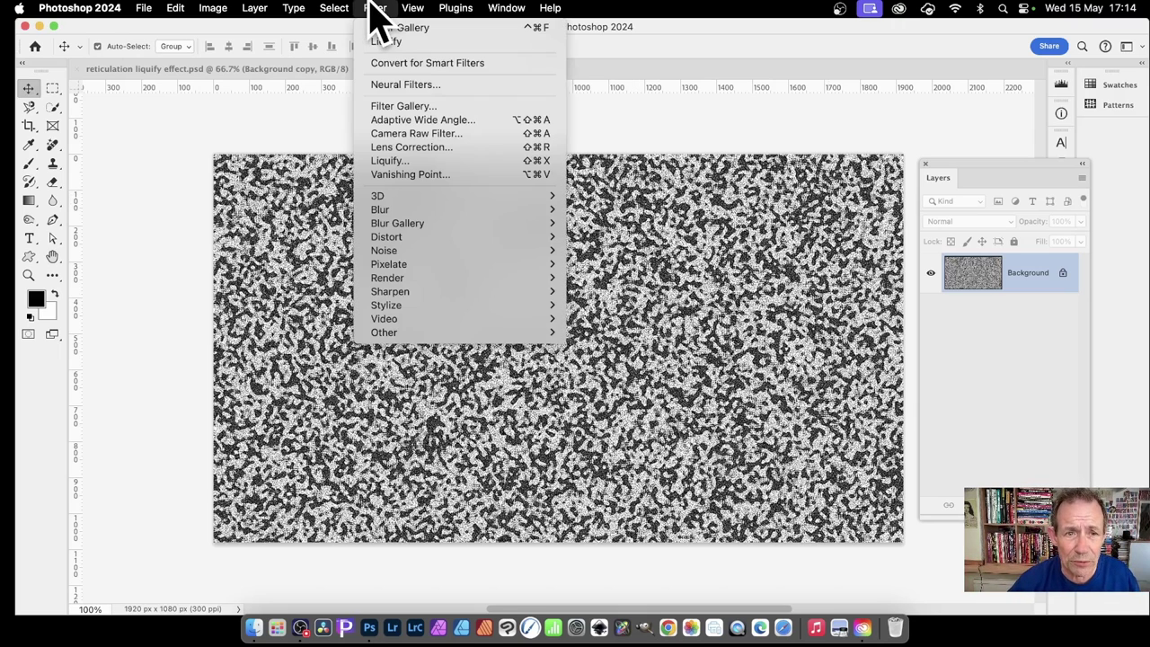
{"action": "mouse_move", "coordinate": [405, 236]}
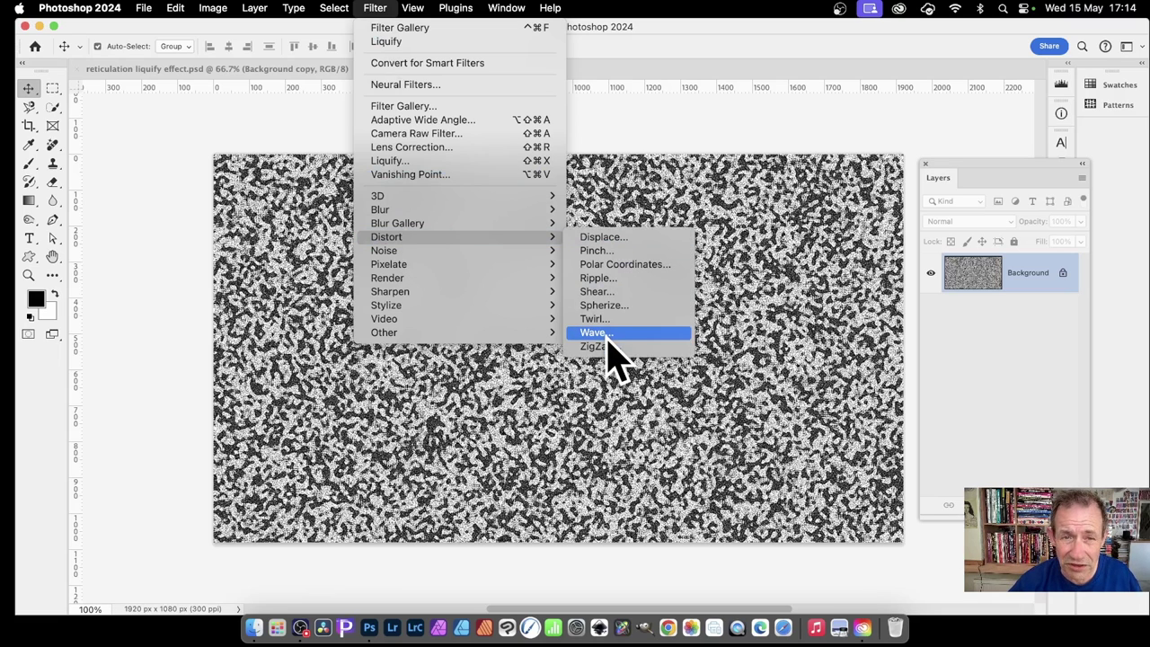
{"action": "left_click", "coordinate": [422, 166]}
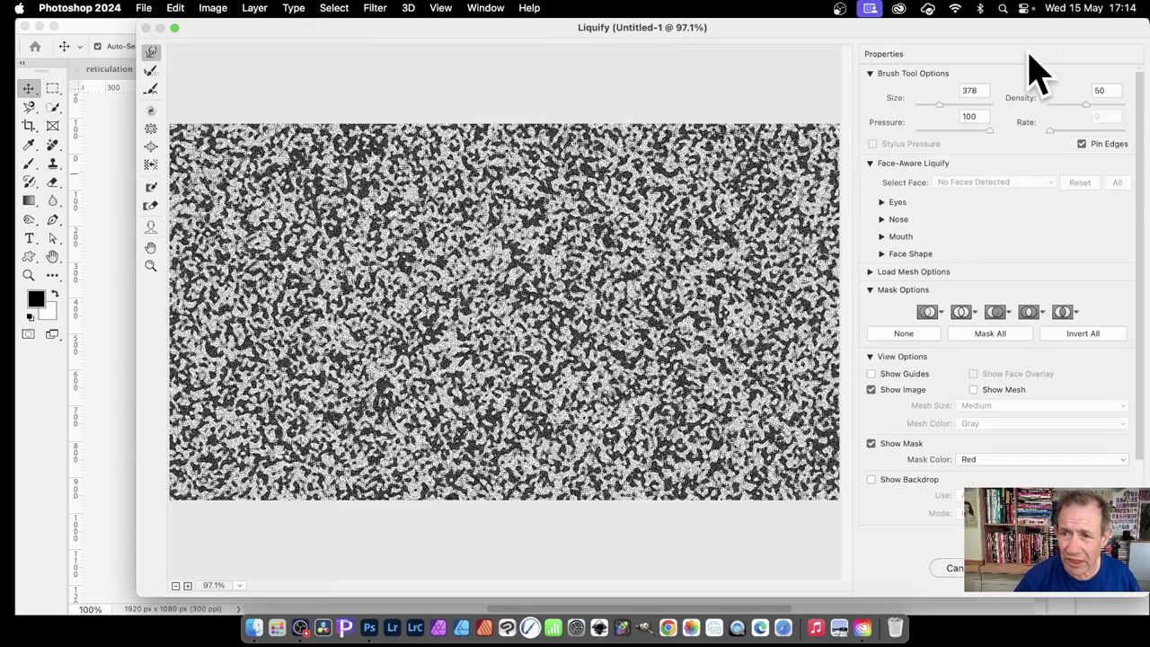
{"action": "left_click_drag", "start_coordinate": [949, 104], "coordinate": [946, 106]}
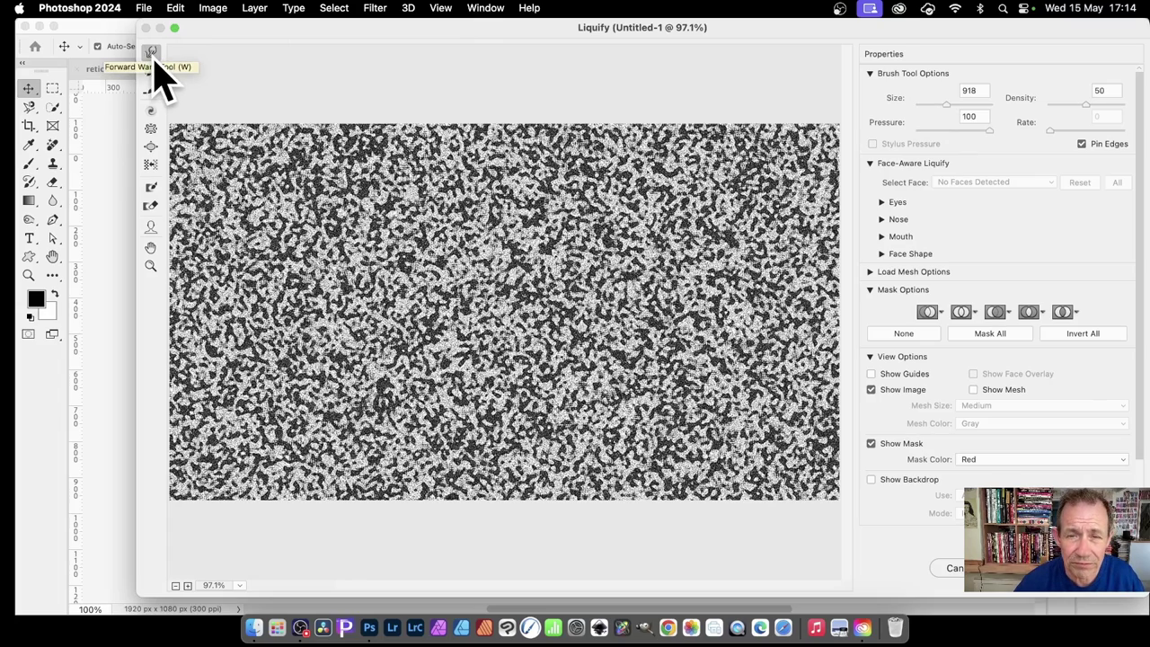
{"action": "mouse_move", "coordinate": [548, 422]}
{"action": "left_mouse_down"}
{"action": "mouse_move", "coordinate": [311, 219]}
{"action": "mouse_move", "coordinate": [252, 202]}
{"action": "mouse_move", "coordinate": [151, 216]}
{"action": "mouse_move", "coordinate": [454, 245]}
{"action": "mouse_move", "coordinate": [378, 218]}
{"action": "mouse_move", "coordinate": [180, 205]}
{"action": "mouse_move", "coordinate": [141, 226]}
{"action": "left_mouse_up"}
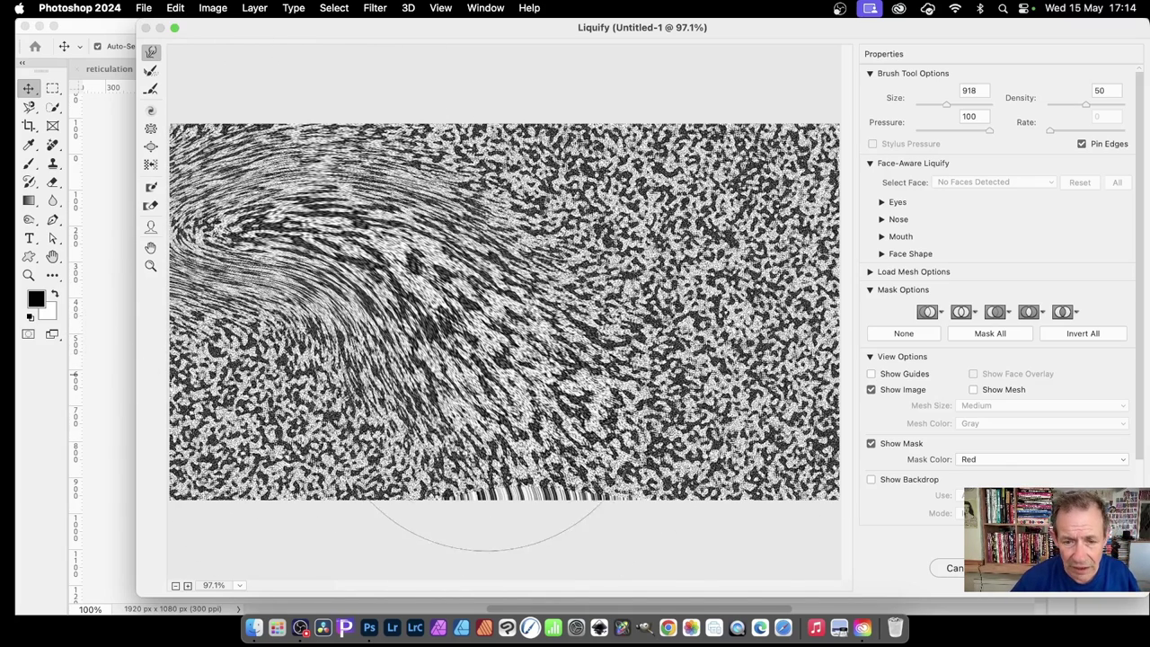
{"action": "mouse_move", "coordinate": [503, 427]}
{"action": "left_mouse_down"}
{"action": "mouse_move", "coordinate": [706, 432]}
{"action": "mouse_move", "coordinate": [773, 395]}
{"action": "mouse_move", "coordinate": [804, 359]}
{"action": "mouse_move", "coordinate": [808, 315]}
{"action": "mouse_move", "coordinate": [746, 269]}
{"action": "mouse_move", "coordinate": [791, 306]}
{"action": "mouse_move", "coordinate": [781, 355]}
{"action": "left_mouse_up"}
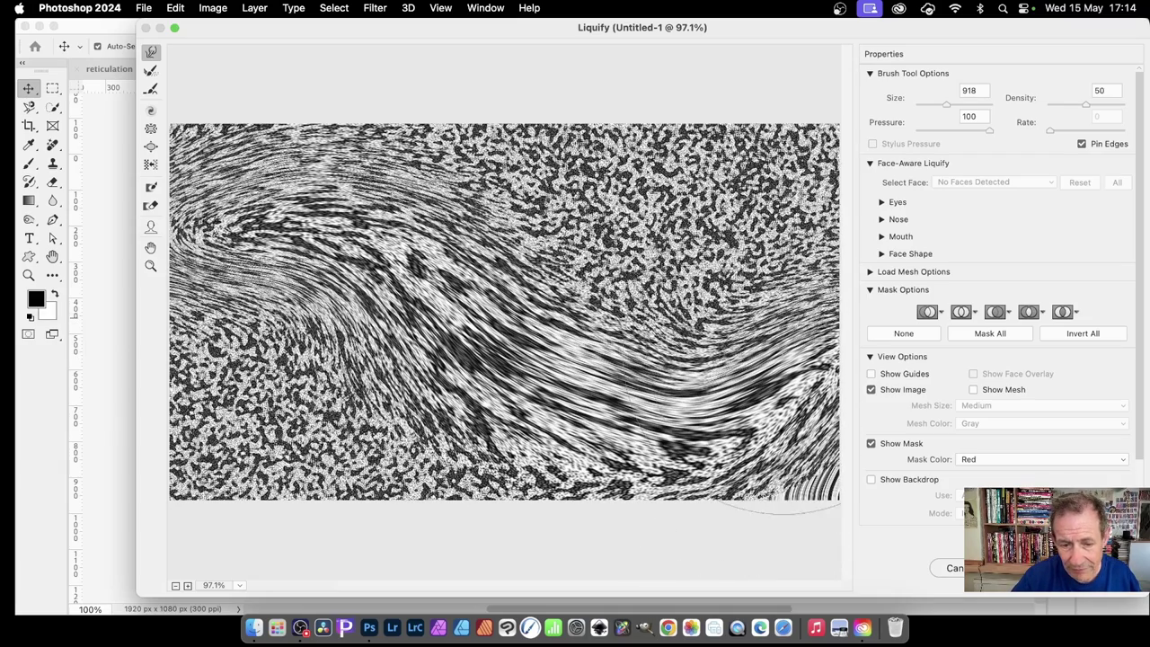
{"action": "mouse_move", "coordinate": [660, 478]}
{"action": "left_mouse_down"}
{"action": "mouse_move", "coordinate": [669, 504]}
{"action": "mouse_move", "coordinate": [626, 495]}
{"action": "left_mouse_up"}
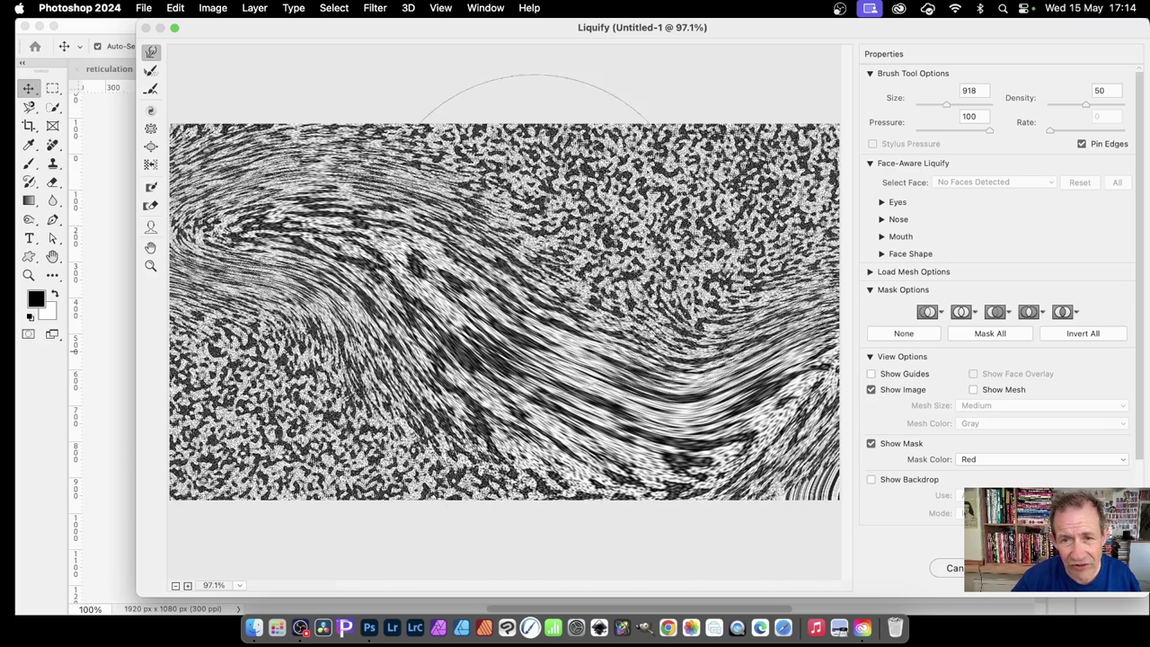
{"action": "mouse_move", "coordinate": [527, 216]}
{"action": "left_mouse_down"}
{"action": "mouse_move", "coordinate": [616, 190]}
{"action": "mouse_move", "coordinate": [664, 231]}
{"action": "mouse_move", "coordinate": [666, 253]}
{"action": "left_mouse_up"}
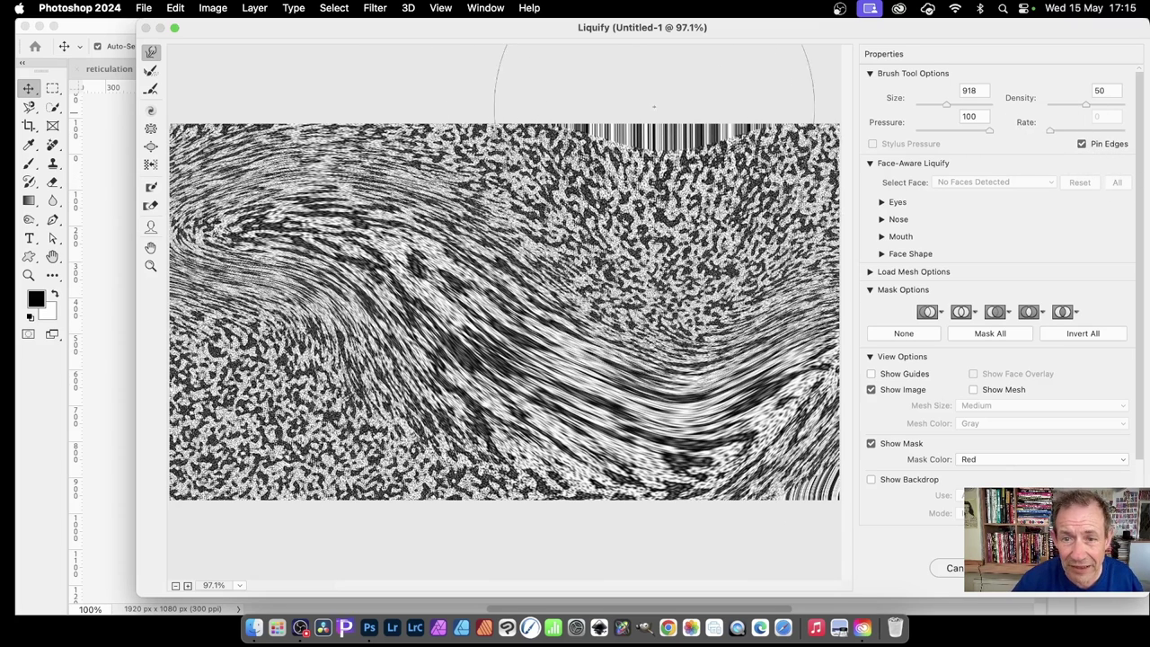
{"action": "mouse_move", "coordinate": [660, 203]}
{"action": "left_mouse_down"}
{"action": "mouse_move", "coordinate": [647, 210]}
{"action": "mouse_move", "coordinate": [654, 99]}
{"action": "mouse_move", "coordinate": [687, 79]}
{"action": "mouse_move", "coordinate": [629, 108]}
{"action": "mouse_move", "coordinate": [593, 148]}
{"action": "mouse_move", "coordinate": [550, 163]}
{"action": "left_mouse_up"}
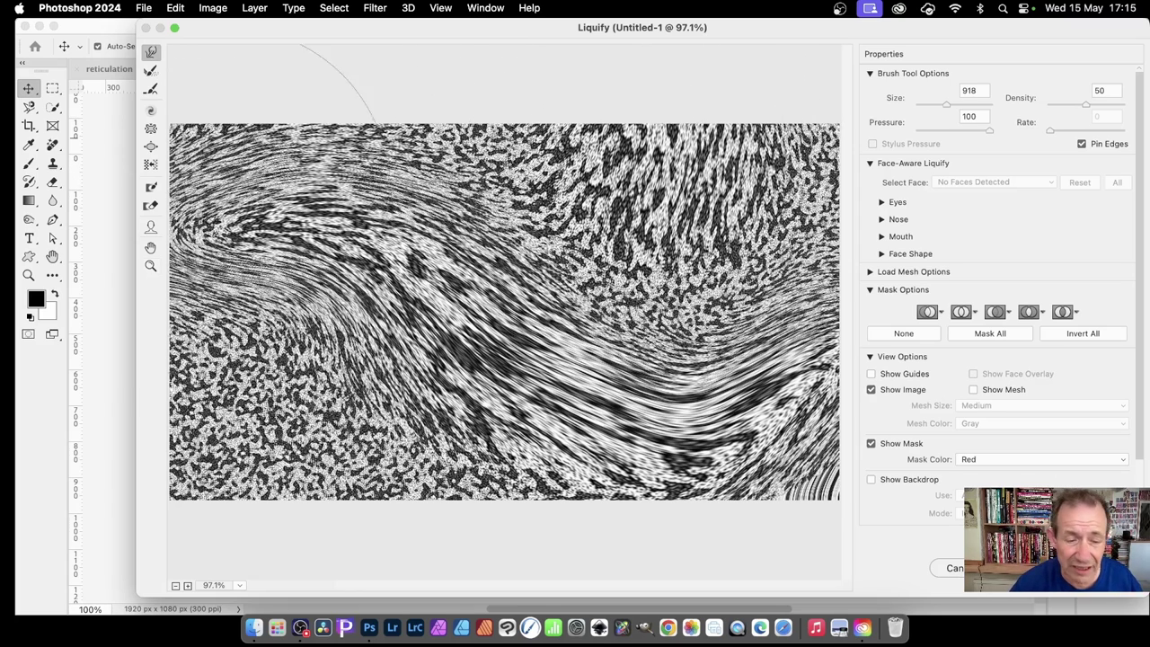
{"action": "mouse_move", "coordinate": [256, 441]}
{"action": "left_mouse_down"}
{"action": "mouse_move", "coordinate": [208, 485]}
{"action": "mouse_move", "coordinate": [185, 576]}
{"action": "mouse_move", "coordinate": [255, 451]}
{"action": "mouse_move", "coordinate": [239, 438]}
{"action": "mouse_move", "coordinate": [212, 465]}
{"action": "mouse_move", "coordinate": [215, 554]}
{"action": "mouse_move", "coordinate": [240, 354]}
{"action": "mouse_move", "coordinate": [215, 420]}
{"action": "mouse_move", "coordinate": [208, 508]}
{"action": "left_mouse_up"}
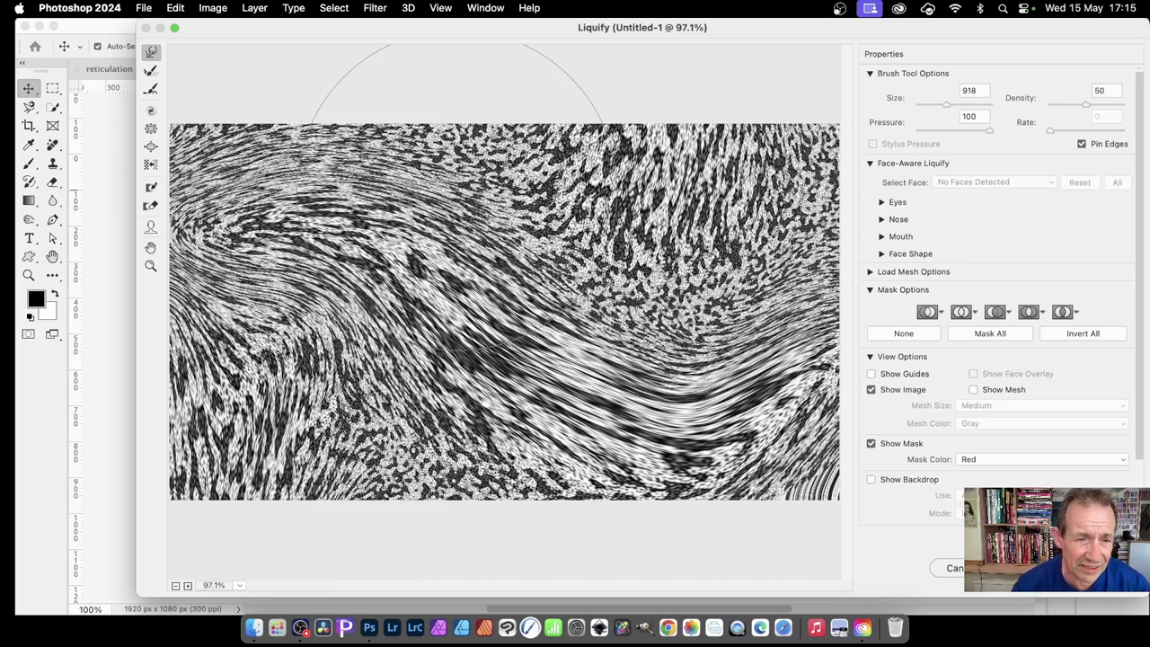
{"action": "mouse_move", "coordinate": [225, 252]}
{"action": "left_mouse_down"}
{"action": "mouse_move", "coordinate": [200, 251]}
{"action": "mouse_move", "coordinate": [203, 242]}
{"action": "left_mouse_up"}
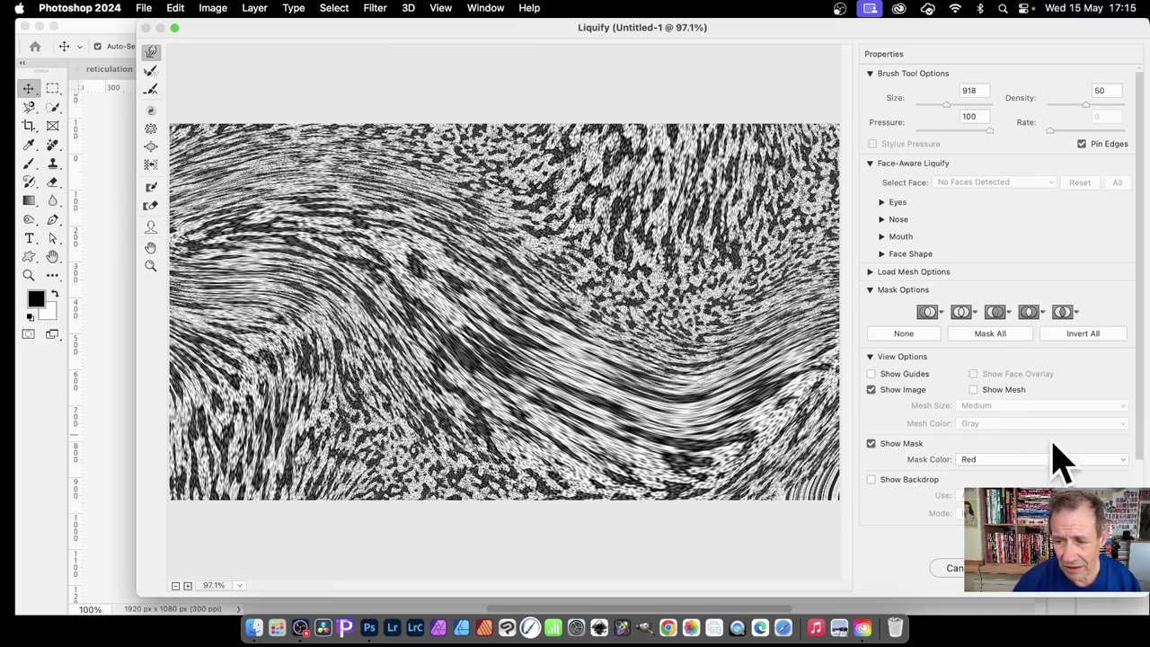
{"action": "left_click", "coordinate": [1042, 568]}
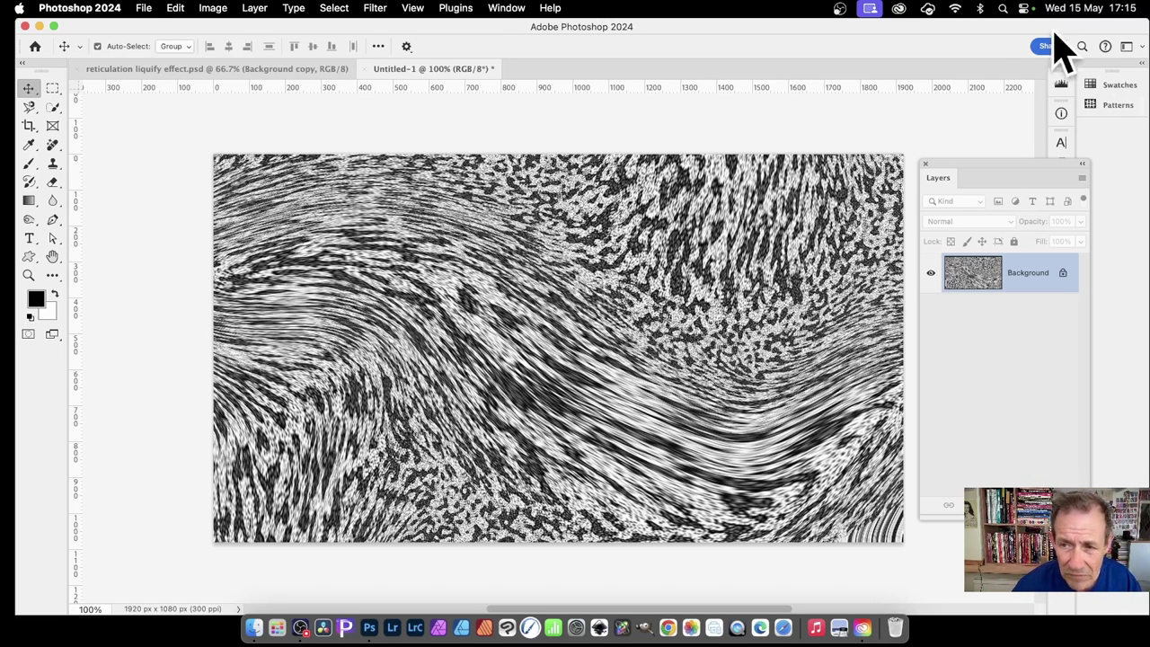
- Duplicate the Background layer as Background copy and reapply the last Liquify distortion to the copy
{"action": "left_click", "coordinate": [254, 8]}
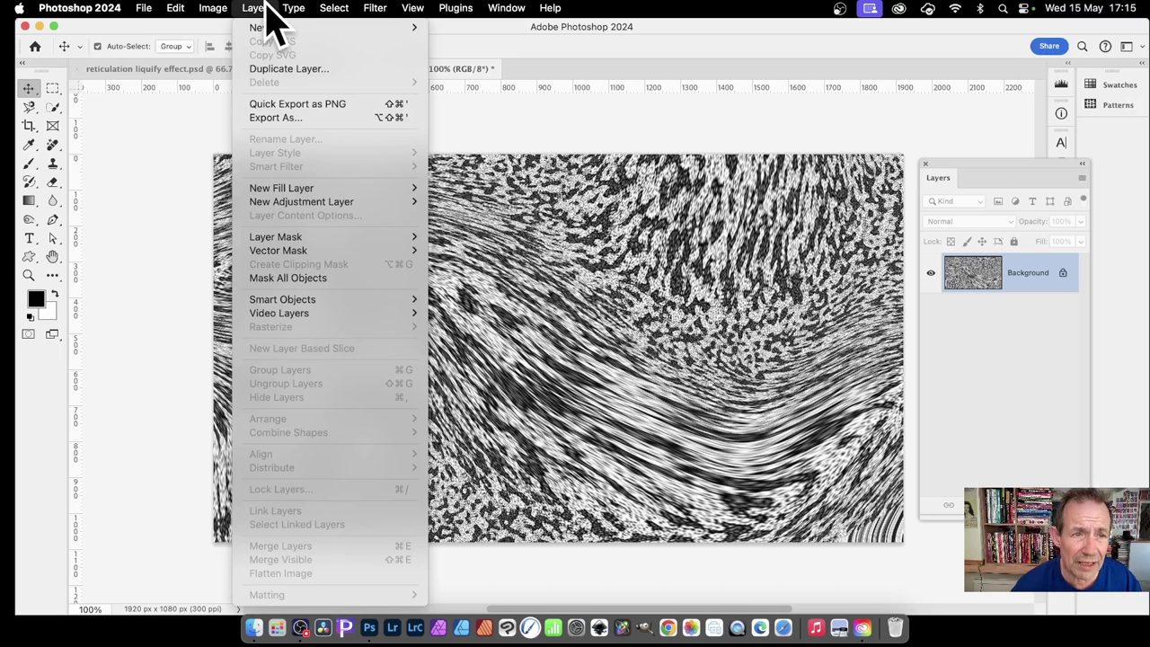
{"action": "left_click", "coordinate": [274, 69]}
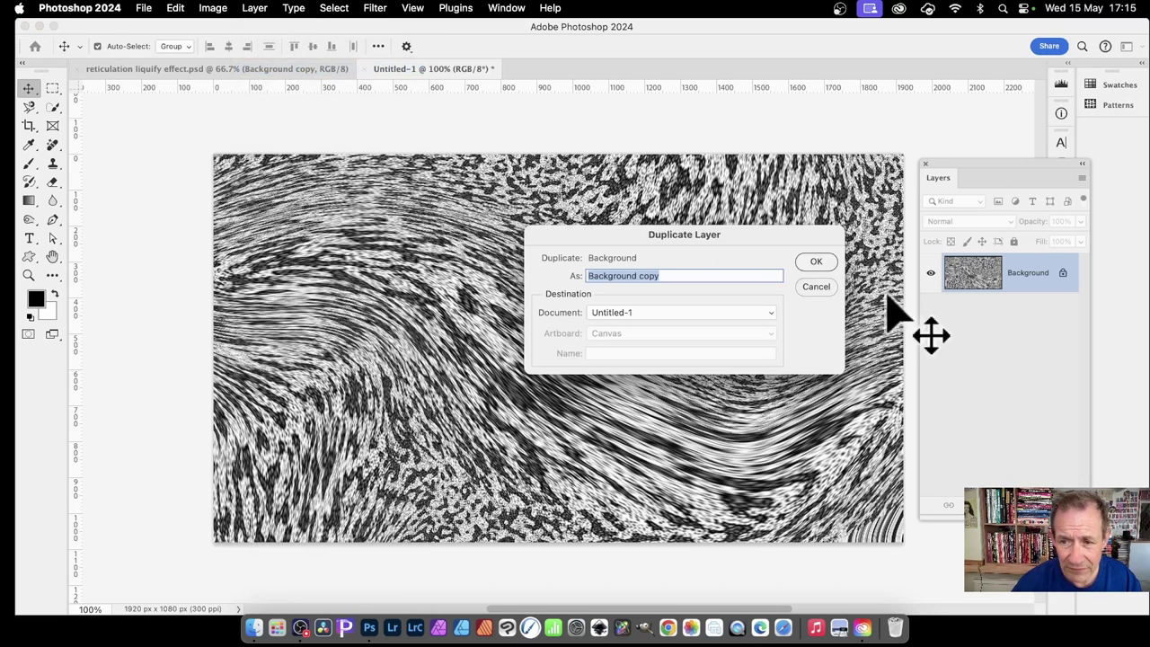
{"action": "left_click", "coordinate": [822, 262]}
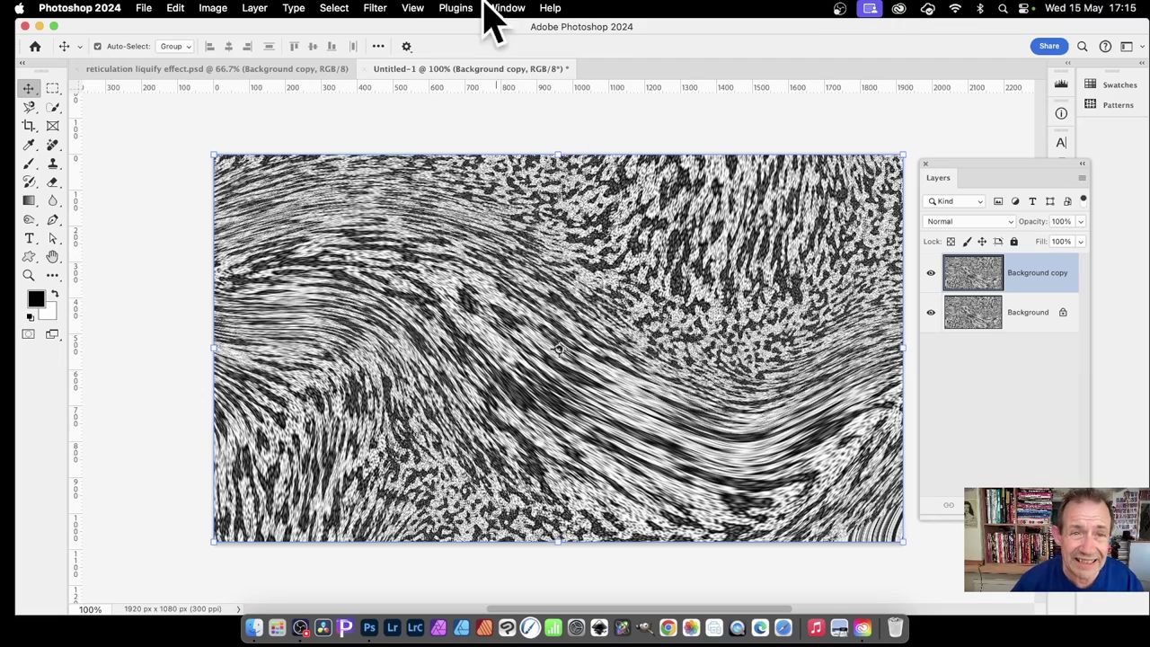
{"action": "left_click", "coordinate": [378, 9]}
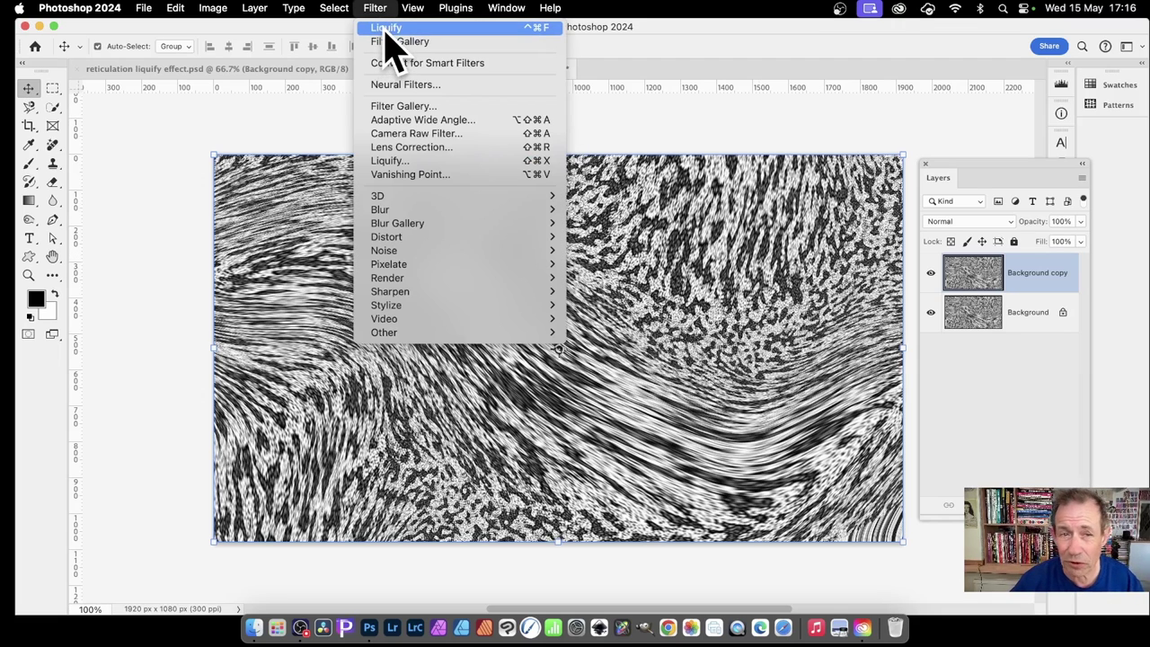
{"action": "left_click", "coordinate": [387, 30]}
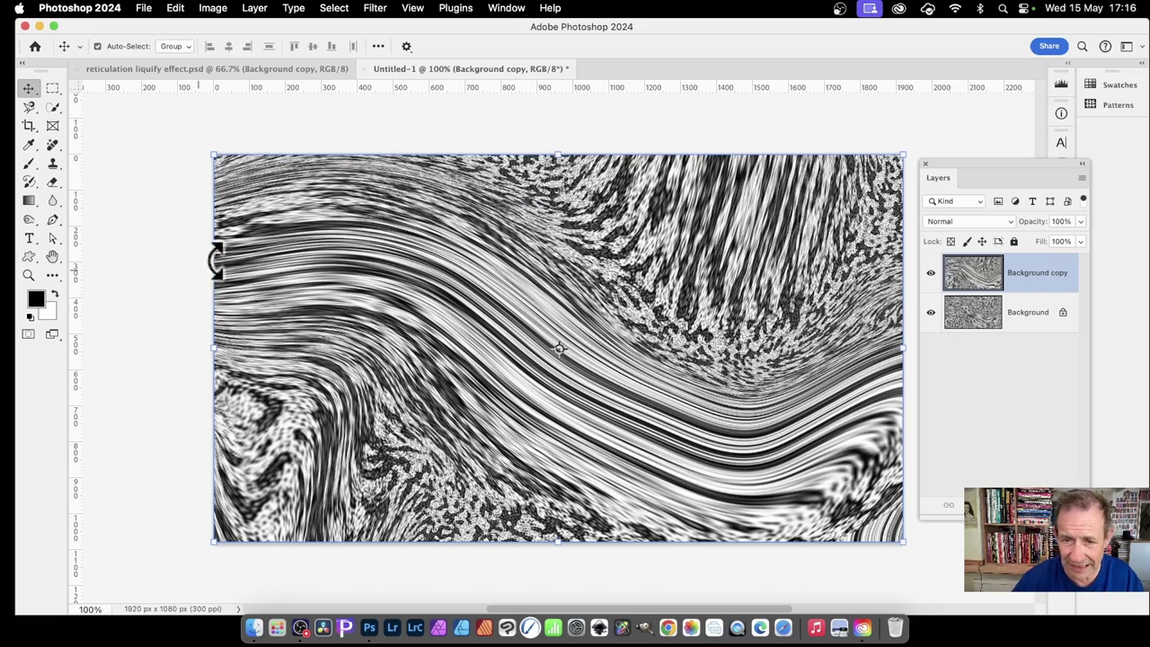
{"action": "left_click", "coordinate": [171, 8]}
{"action": "mouse_move", "coordinate": [203, 354]}
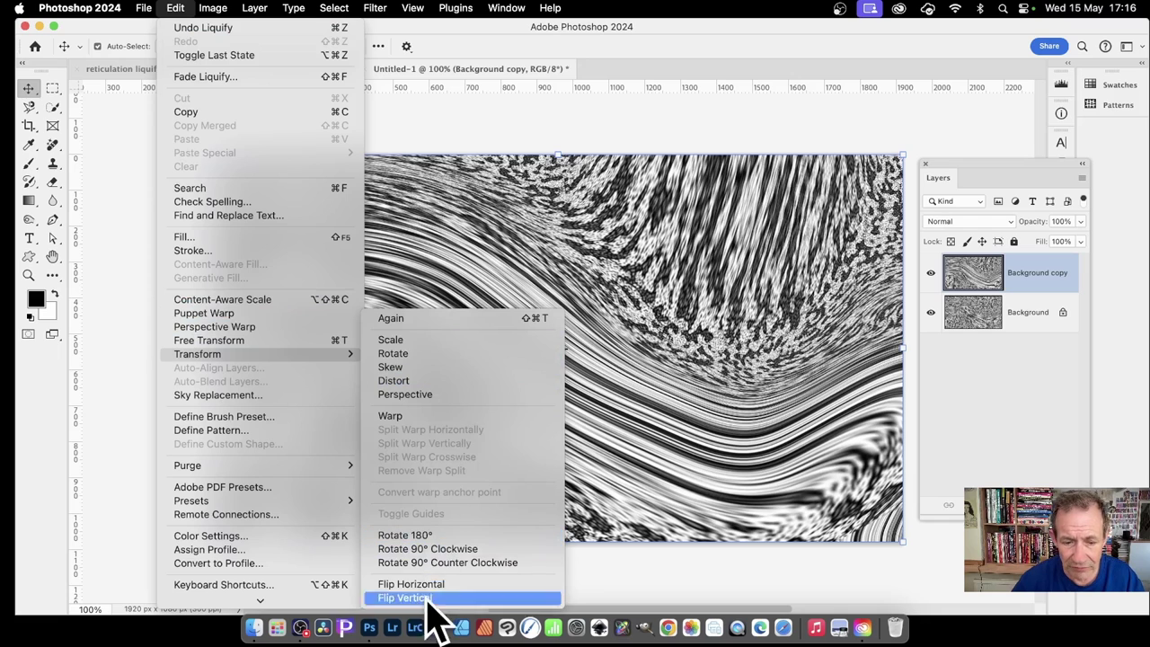
{"action": "left_click", "coordinate": [773, 429]}
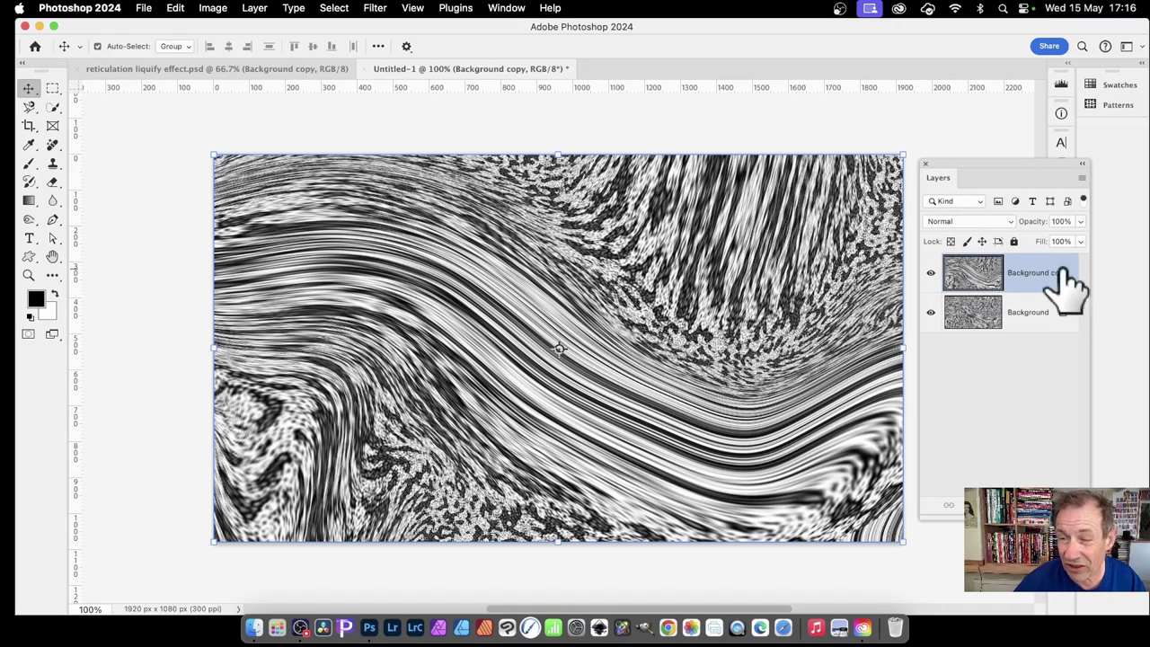
- Set the Background copy layer's blend mode to Overlay and flatten the image into one background layer
{"action": "left_click", "coordinate": [966, 221]}
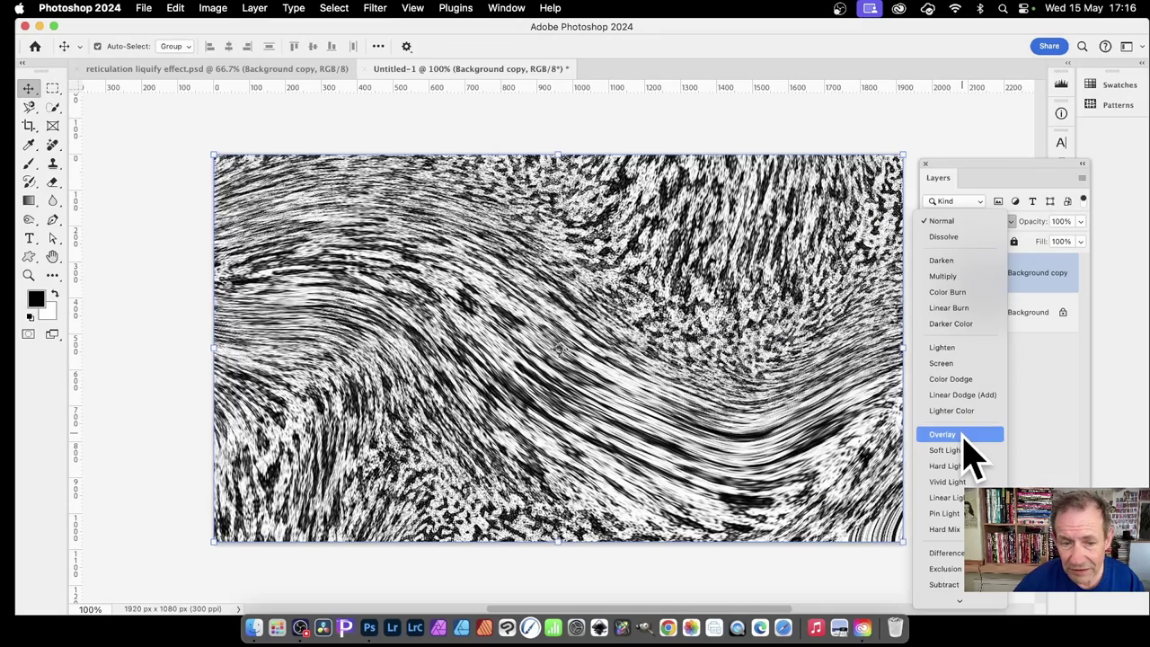
{"action": "left_click", "coordinate": [973, 455]}
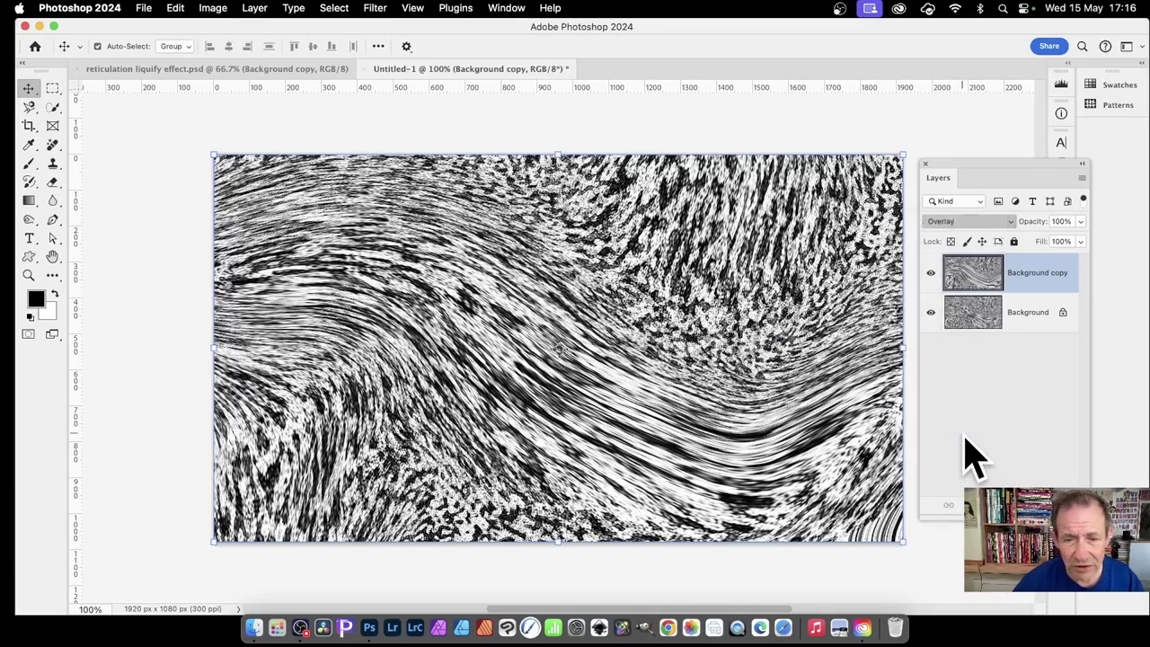
{"action": "left_click", "coordinate": [966, 218]}
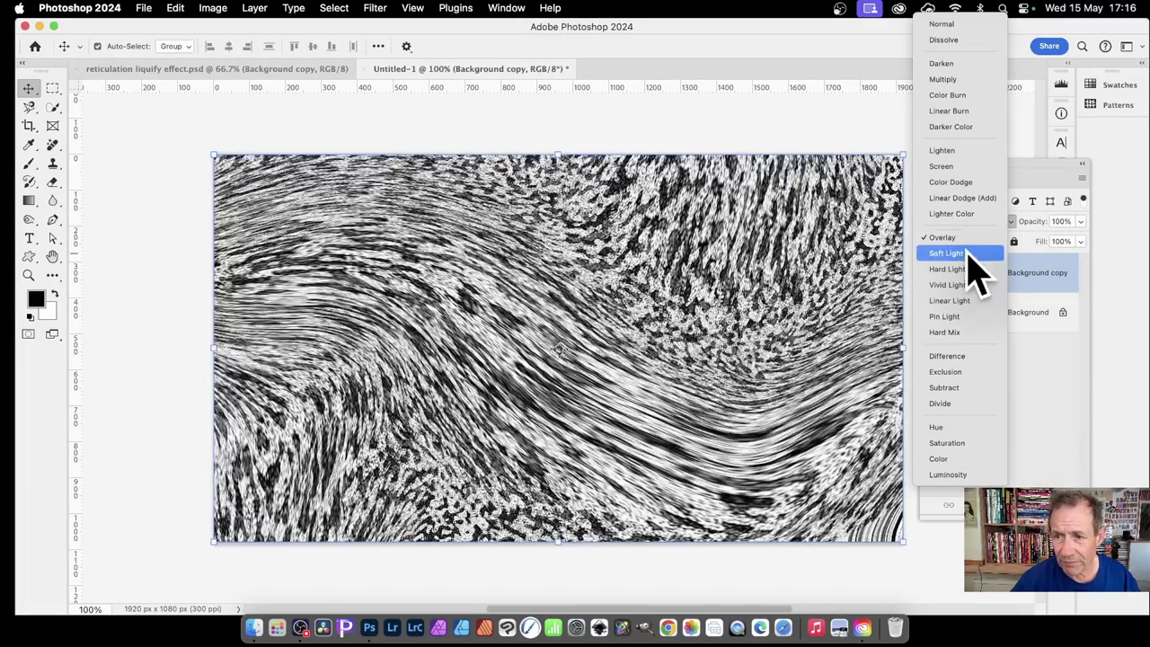
{"action": "left_click", "coordinate": [964, 237]}
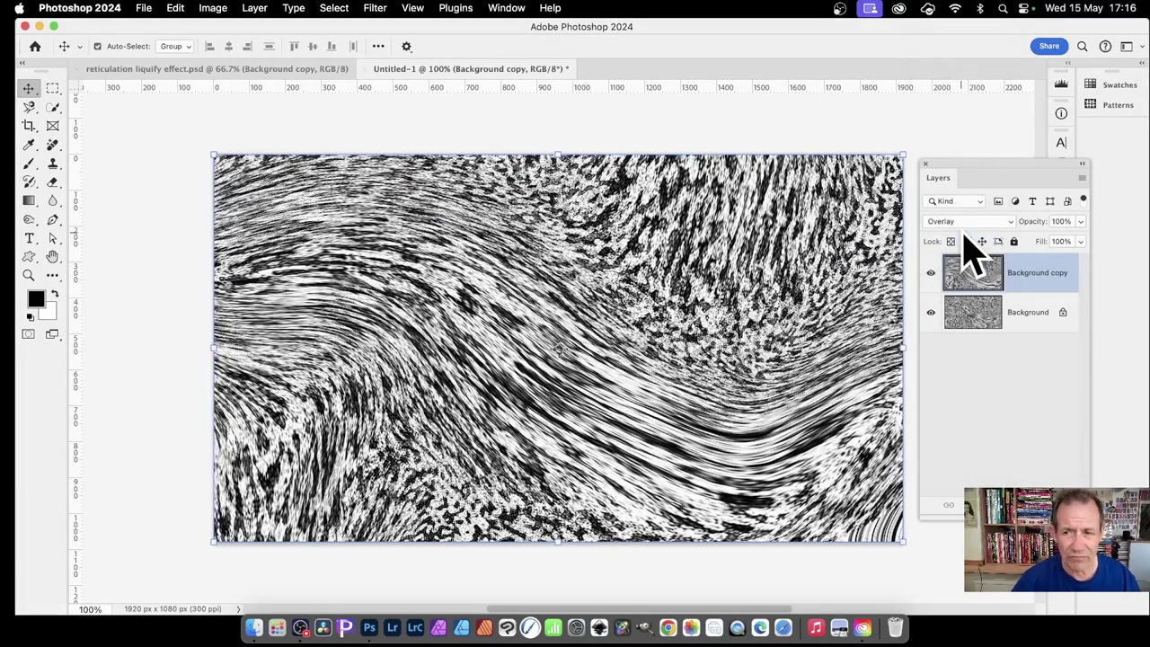
{"action": "left_click", "coordinate": [264, 8]}
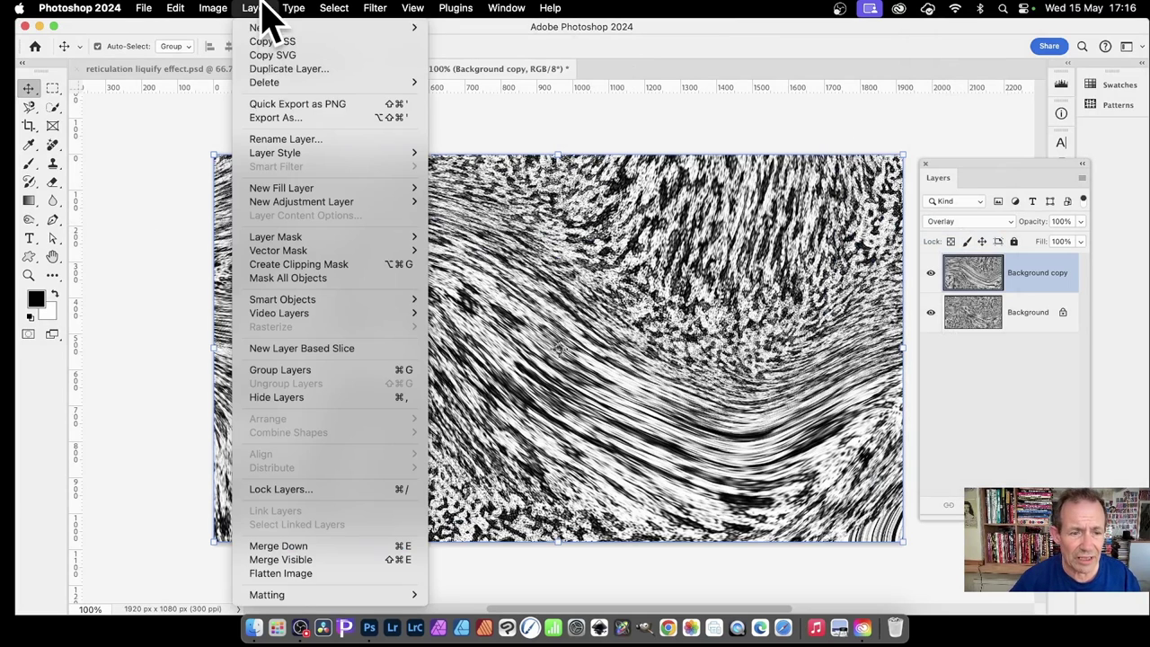
{"action": "left_click", "coordinate": [288, 574]}
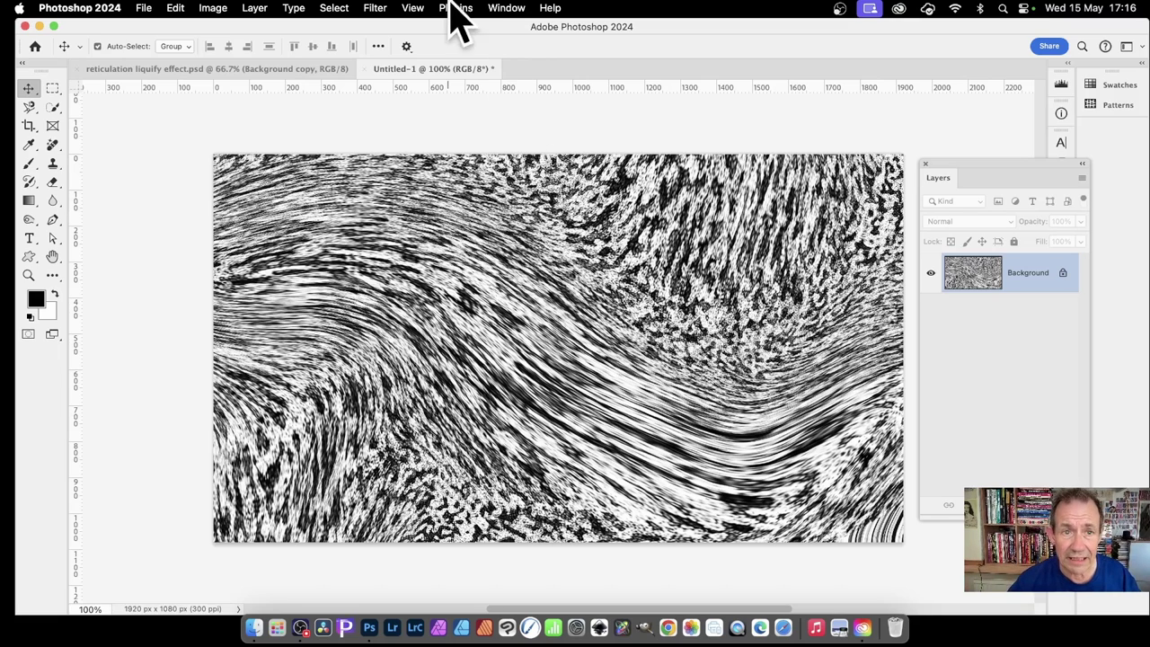
- Try reapplying the last Liquify distortion to the flattened background, and undo it
{"action": "left_click", "coordinate": [375, 9]}
{"action": "left_click", "coordinate": [387, 29]}
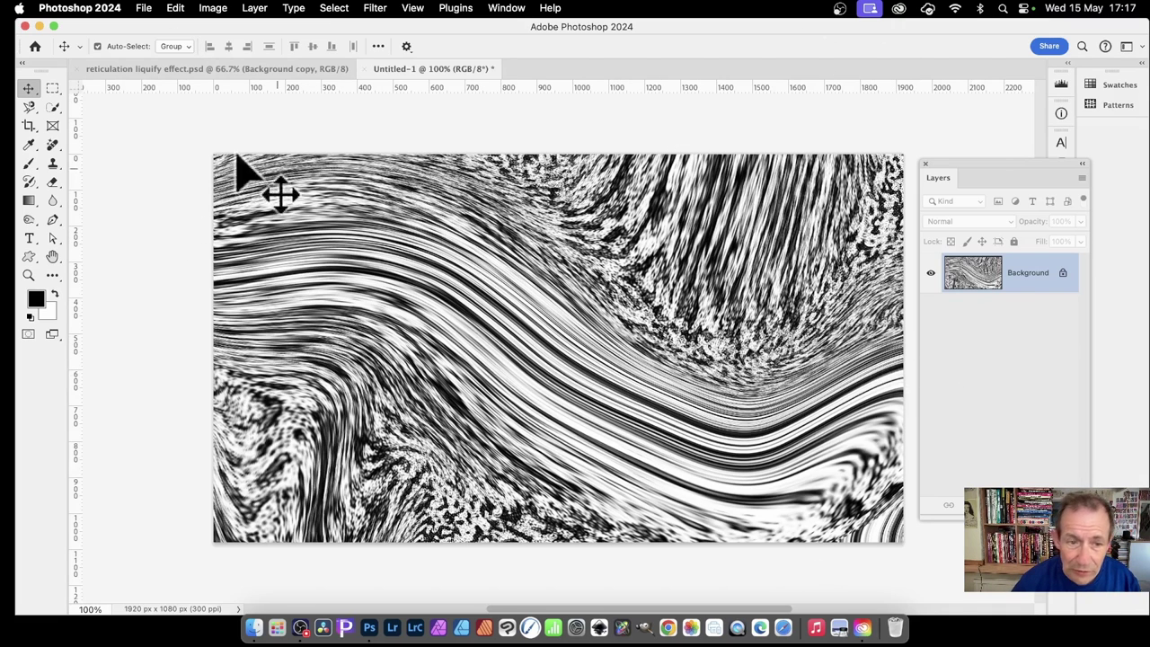
{"action": "key", "text": "super+z"}
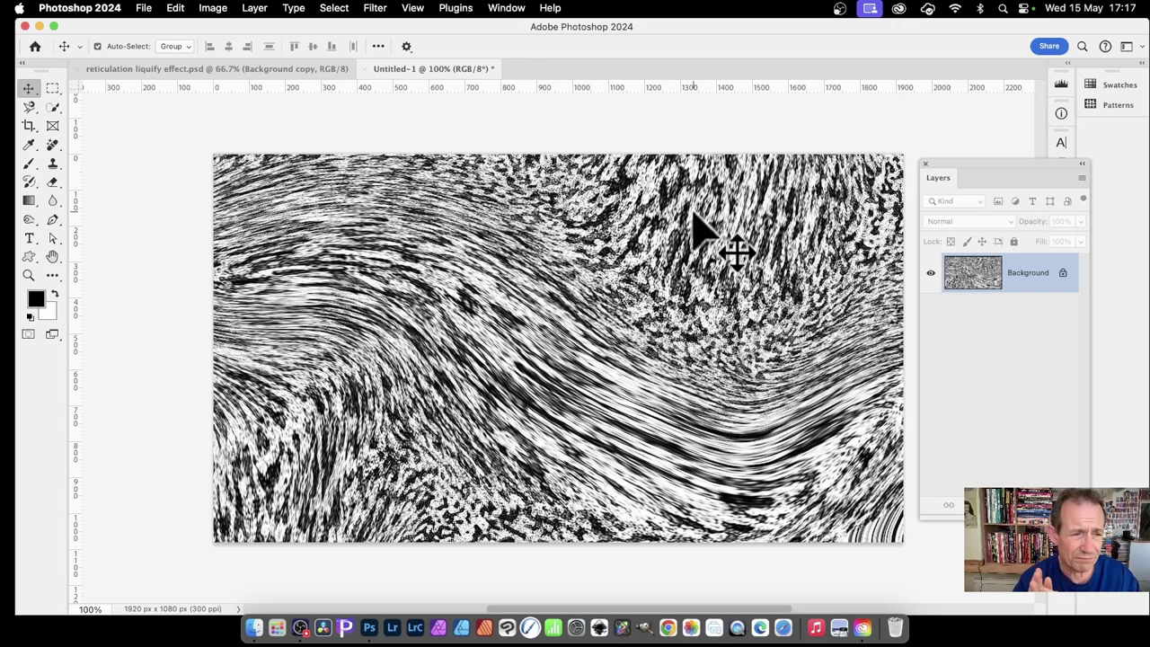
- Draw a red-filled rectangle in Shape mode, about 1990 by 1157 px, covering the whole canvas
{"action": "left_click", "coordinate": [29, 256]}
{"action": "left_click", "coordinate": [90, 256]}
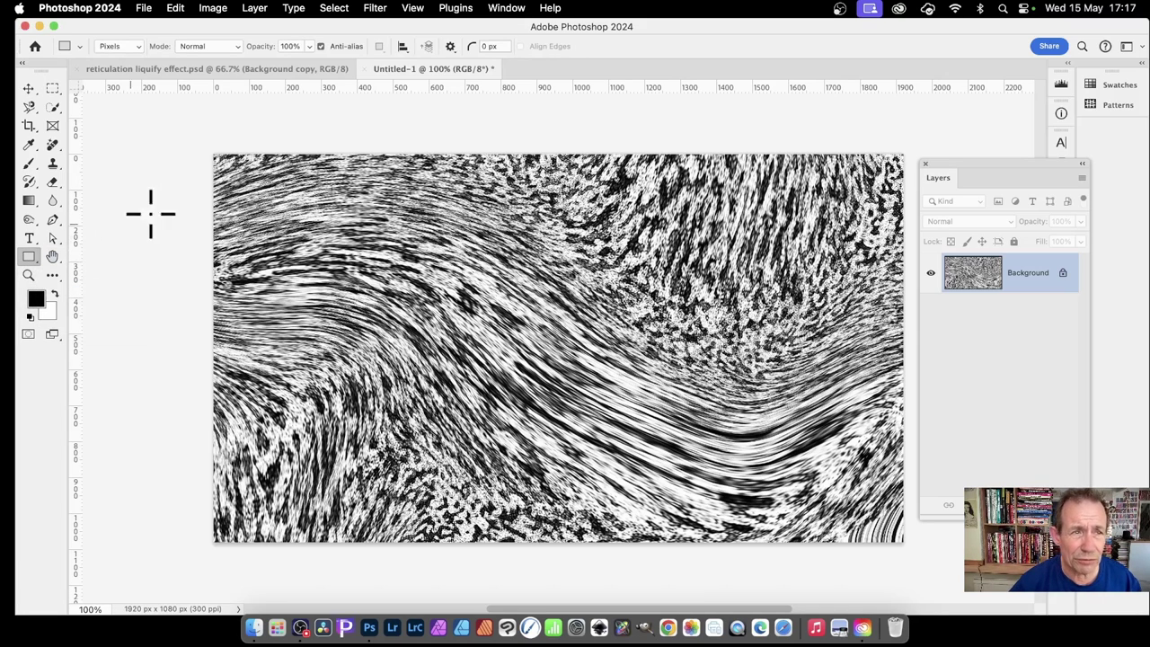
{"action": "left_click", "coordinate": [117, 47]}
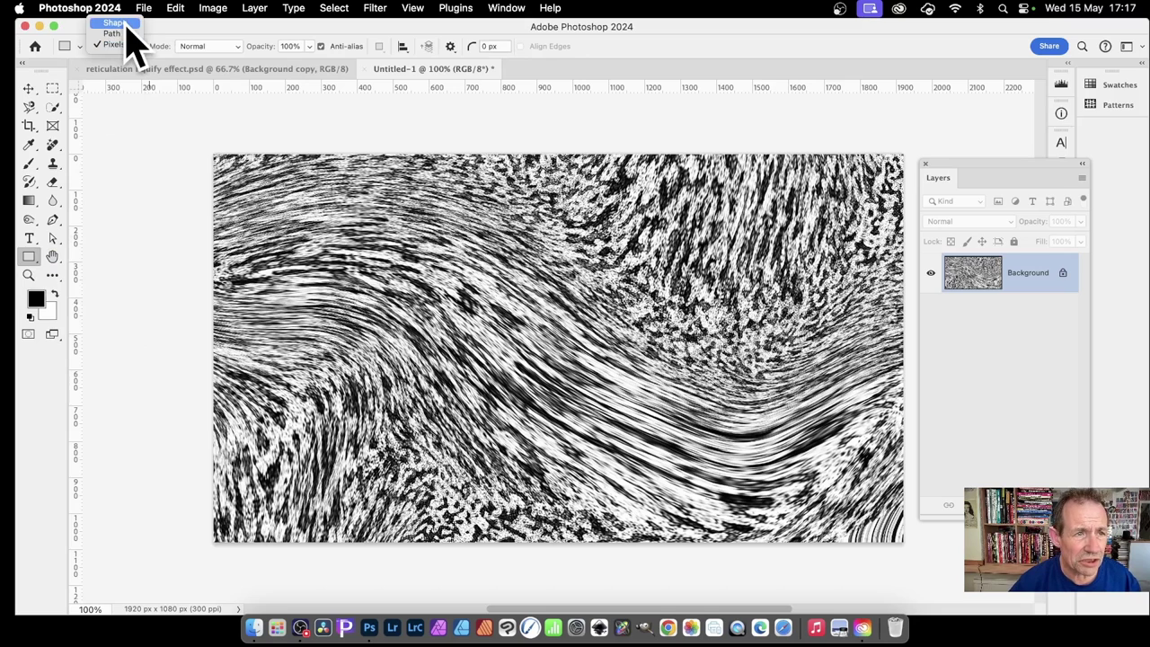
{"action": "left_click", "coordinate": [118, 26]}
{"action": "left_click", "coordinate": [176, 46]}
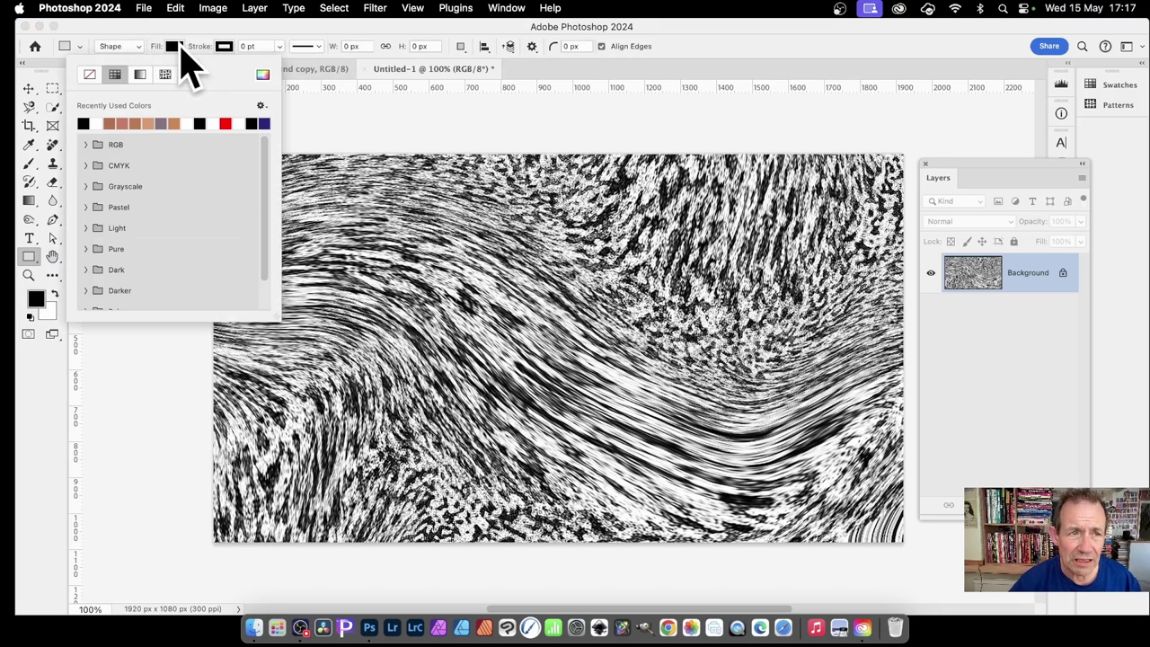
{"action": "left_click", "coordinate": [87, 147]}
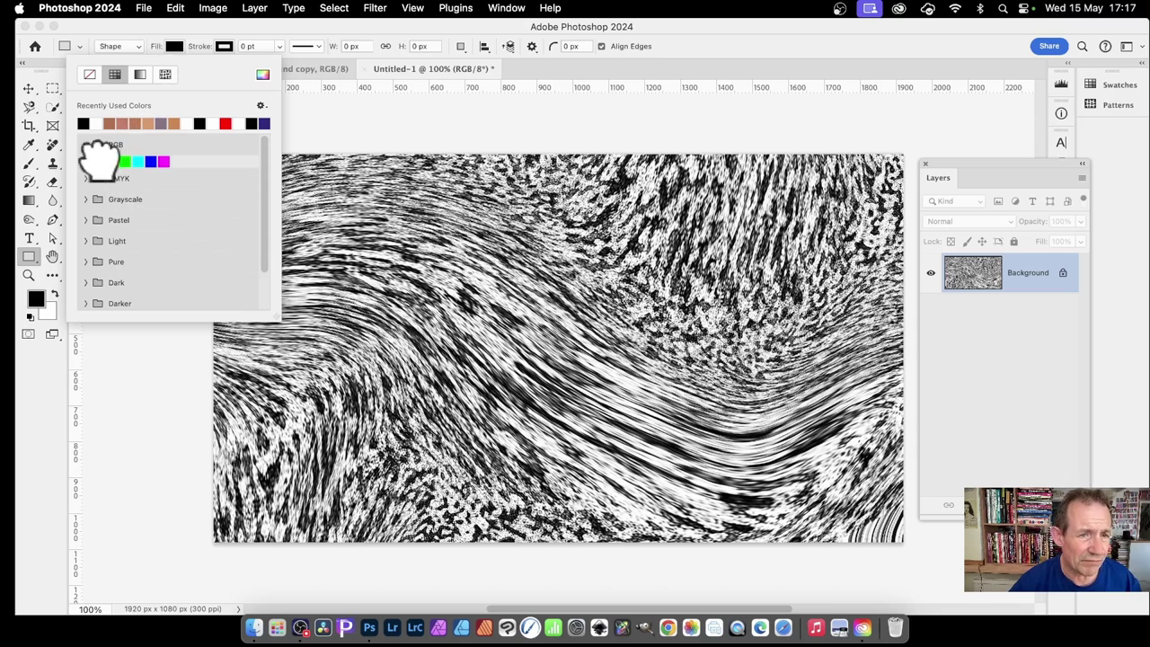
{"action": "left_click", "coordinate": [98, 162]}
{"action": "left_click", "coordinate": [377, 31]}
{"action": "left_click_drag", "start_coordinate": [201, 138], "coordinate": [913, 552]}
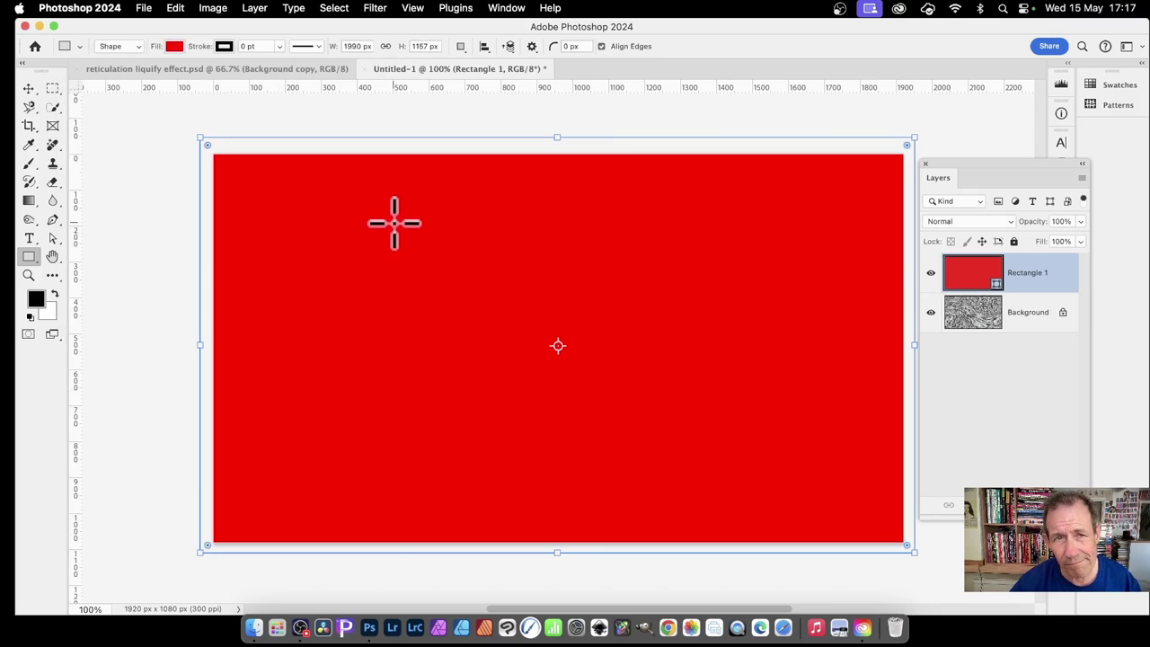
- Try the Darken and Multiply blend modes on the red rectangle layer and settle on Overlay
{"action": "left_click", "coordinate": [992, 224]}
{"action": "left_click", "coordinate": [976, 258]}
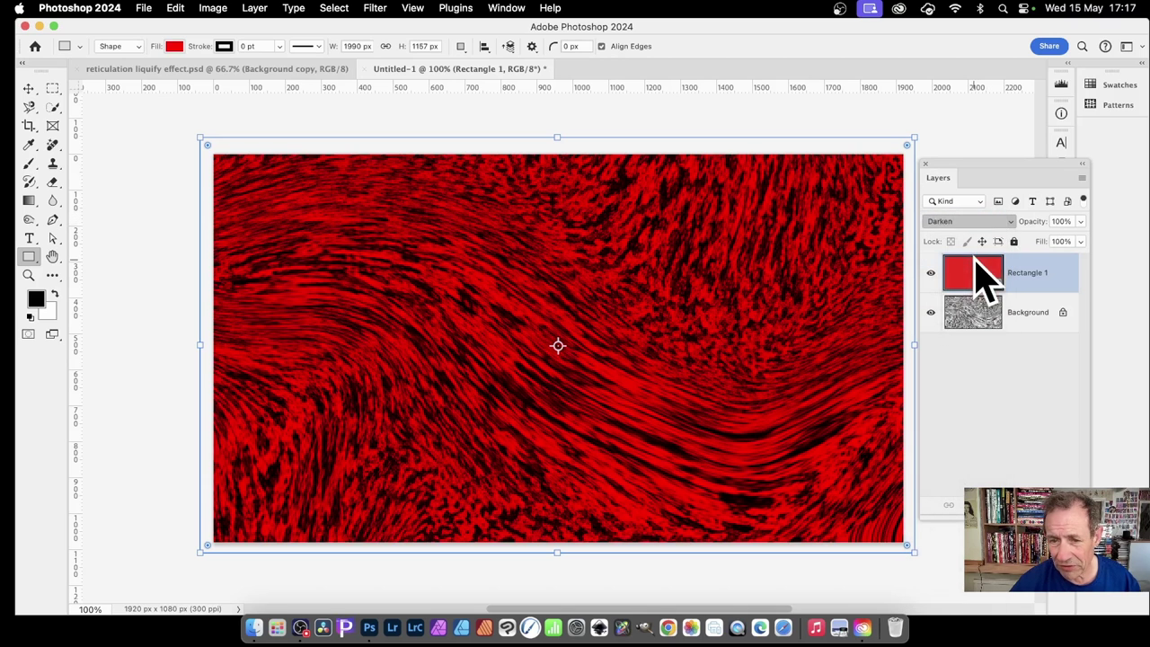
{"action": "left_click", "coordinate": [979, 221]}
{"action": "left_click", "coordinate": [980, 238]}
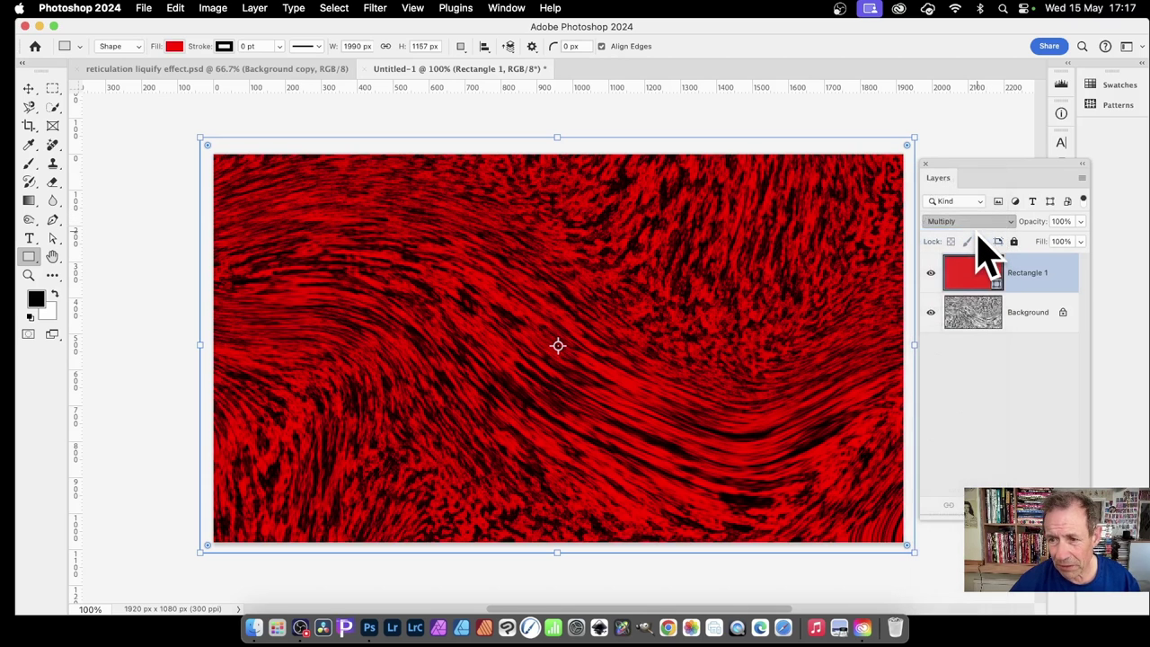
{"action": "left_click", "coordinate": [975, 221]}
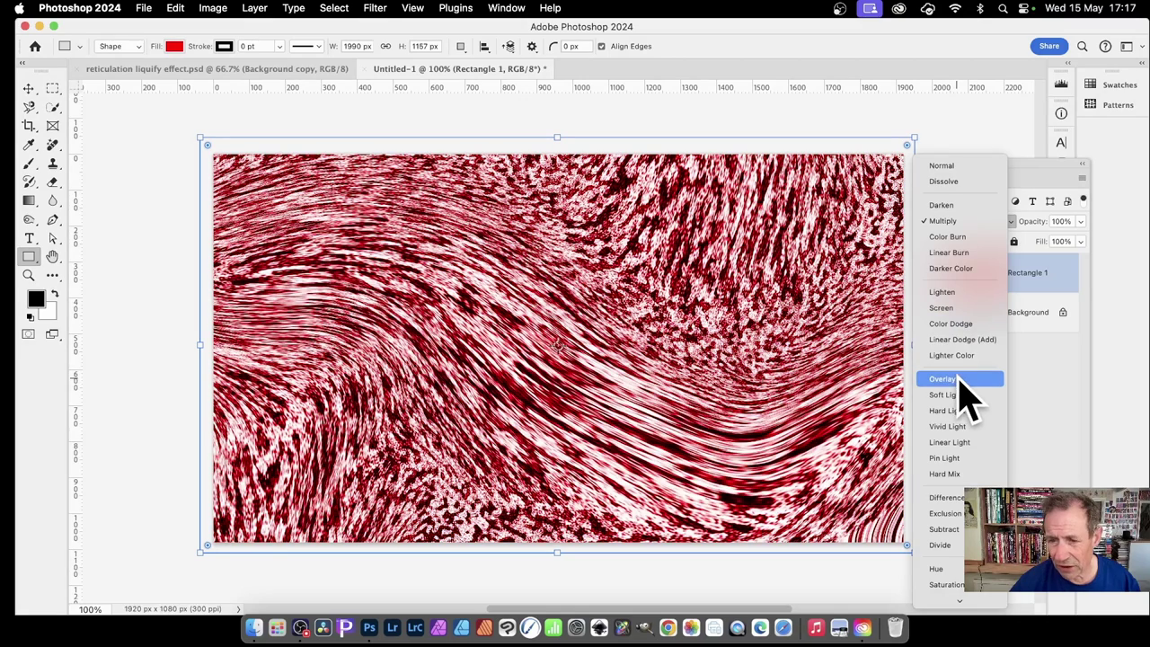
{"action": "left_click", "coordinate": [965, 381]}
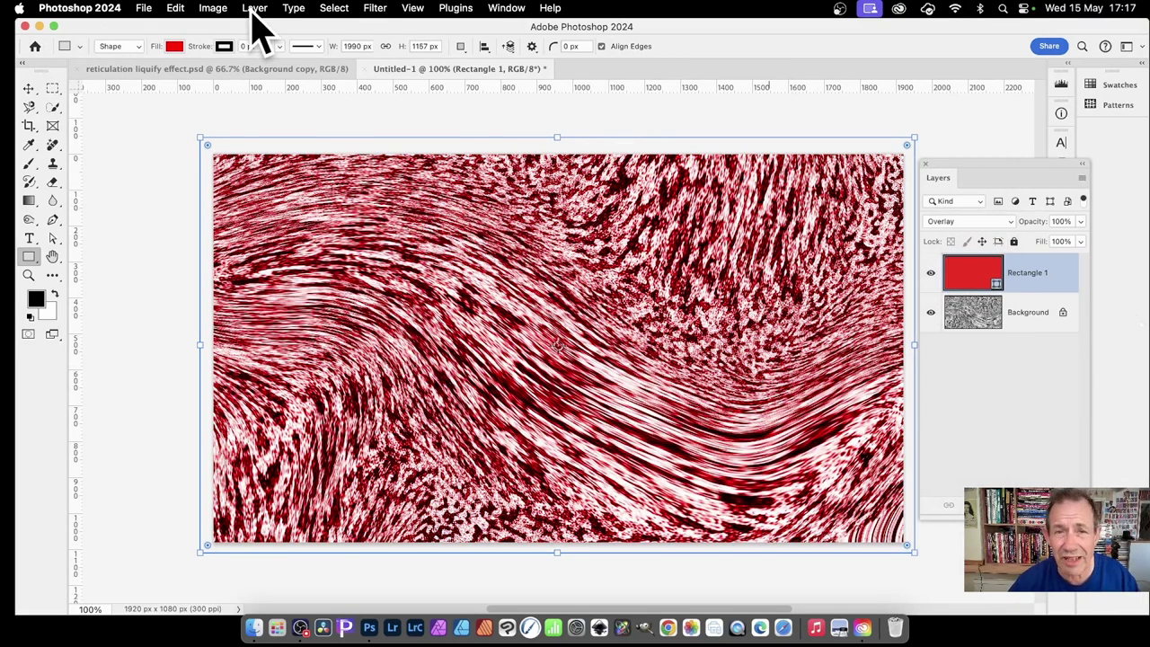
- Delete the red rectangle layer, leaving only the flattened background
{"action": "left_click", "coordinate": [248, 8]}
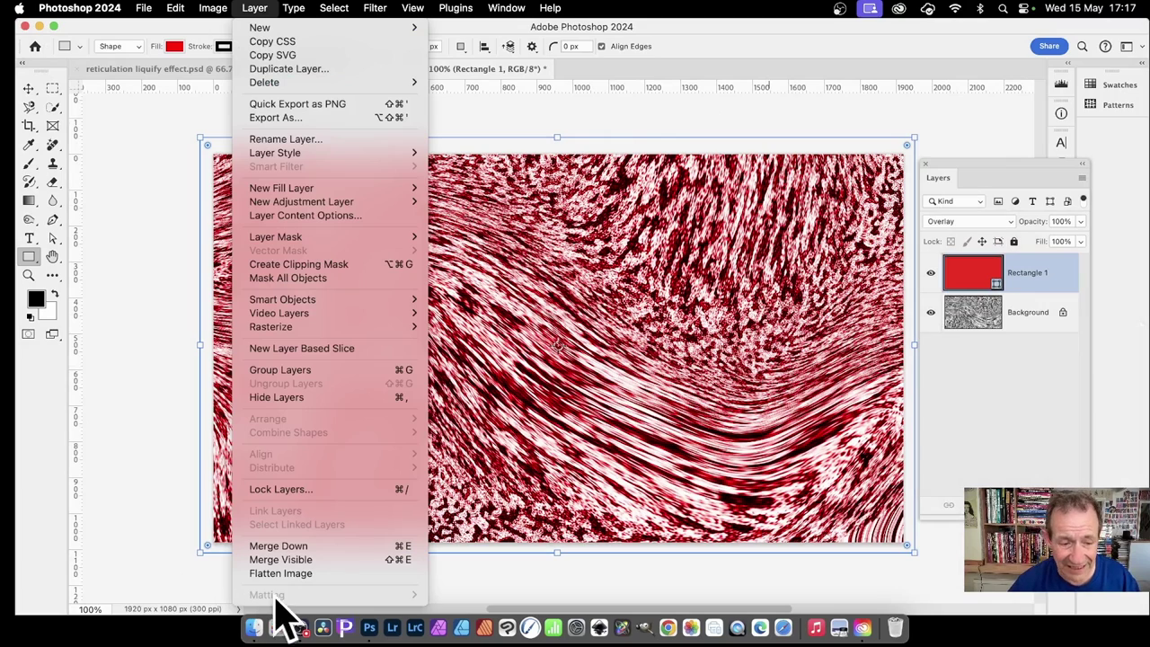
{"action": "left_click", "coordinate": [124, 467]}
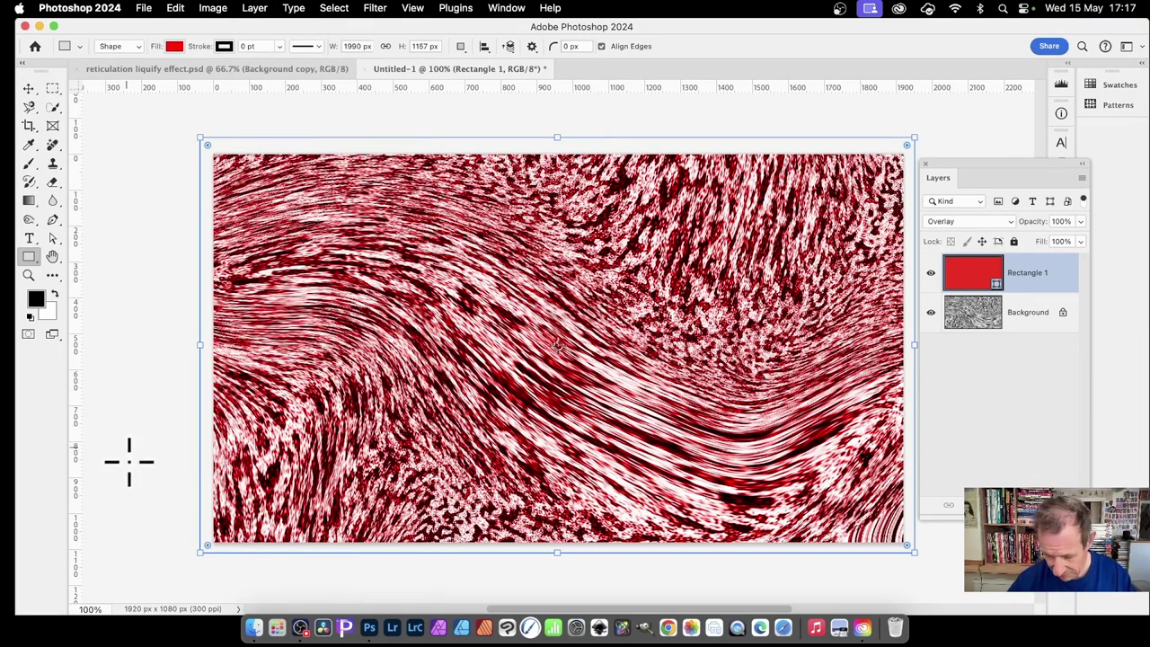
{"action": "key", "text": "BackSpace"}
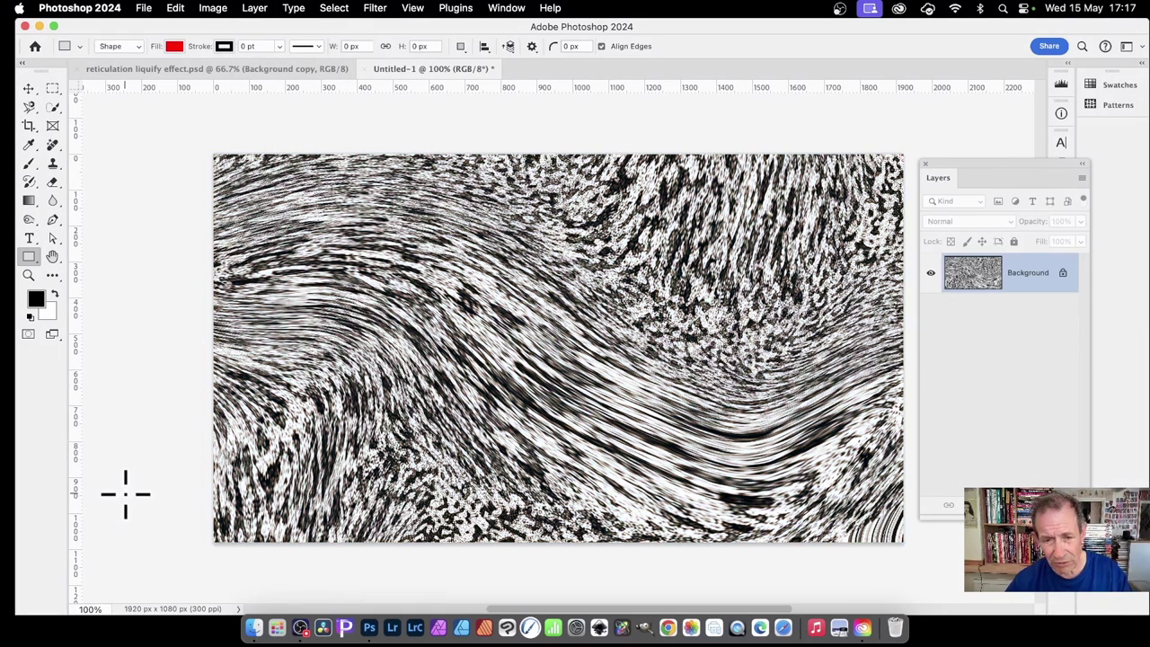
- Add a Gradient Map adjustment layer above the background, clipped to it, in Normal mode at 100% opacity
{"action": "left_click", "coordinate": [254, 8]}
{"action": "mouse_move", "coordinate": [328, 205]}
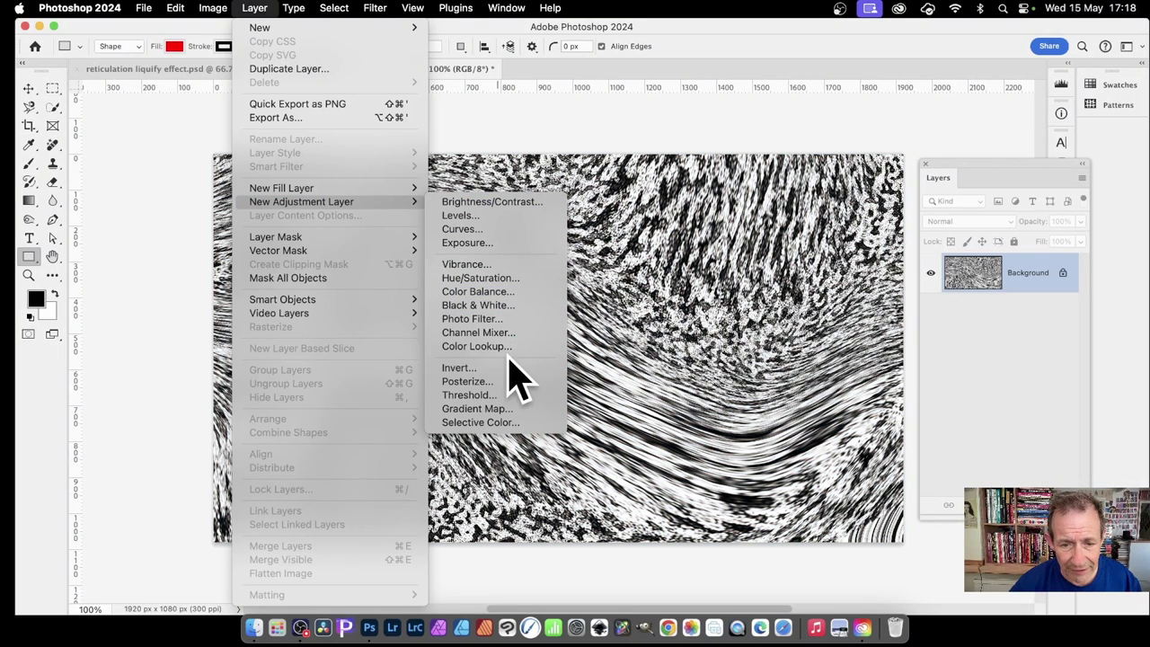
{"action": "left_click", "coordinate": [500, 415]}
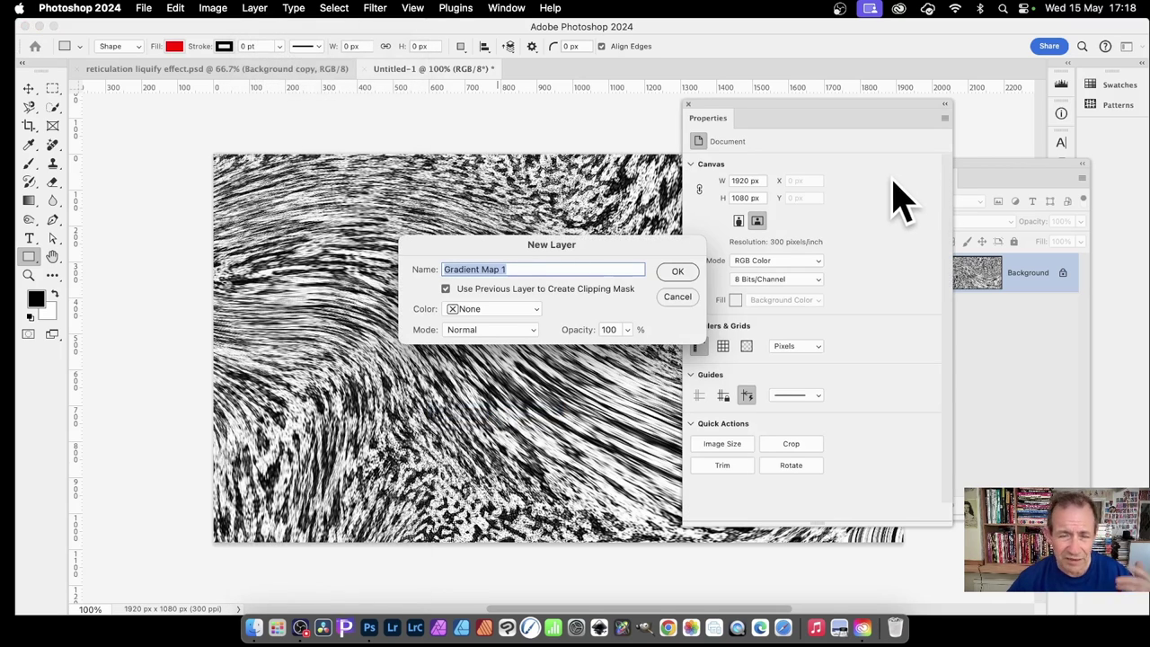
{"action": "left_click", "coordinate": [676, 273]}
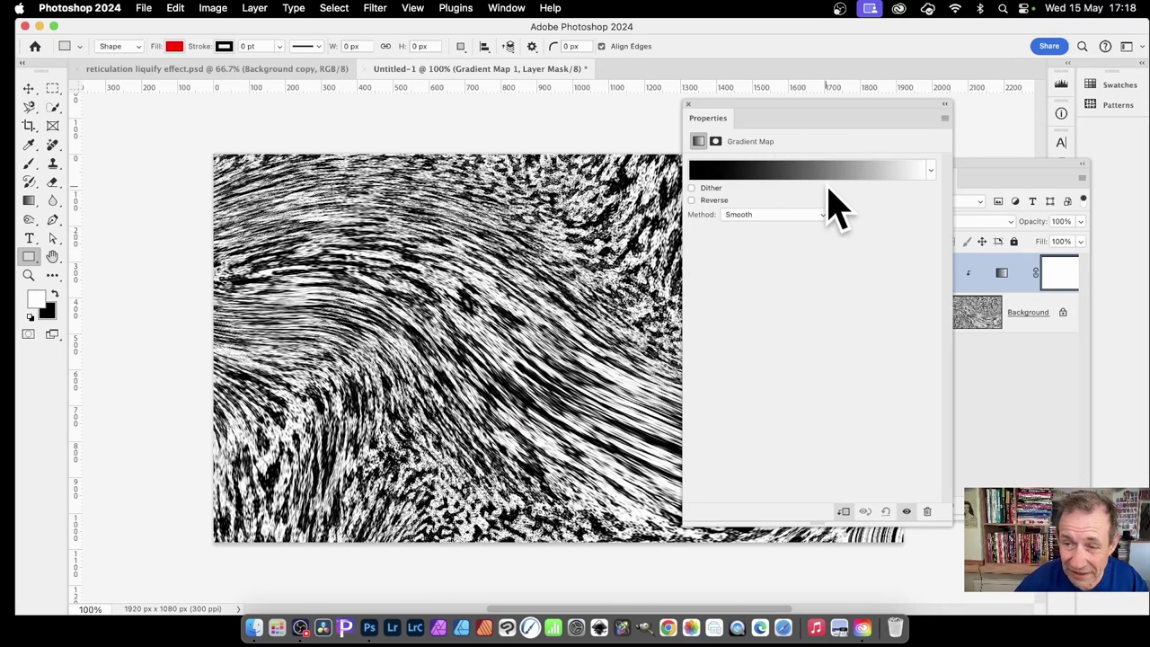
- Try a blue-yellow-red multicolour preset and several Blues presets on the gradient map, ending on the cyan-to-blue one
{"action": "left_click", "coordinate": [930, 170]}
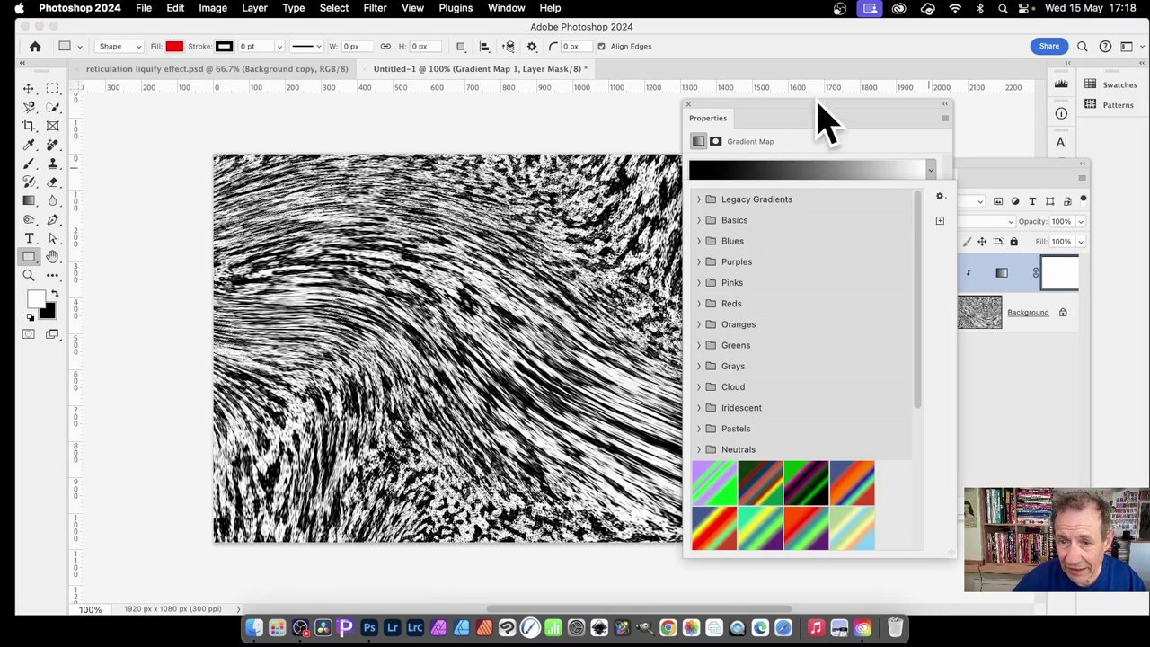
{"action": "left_click", "coordinate": [719, 537]}
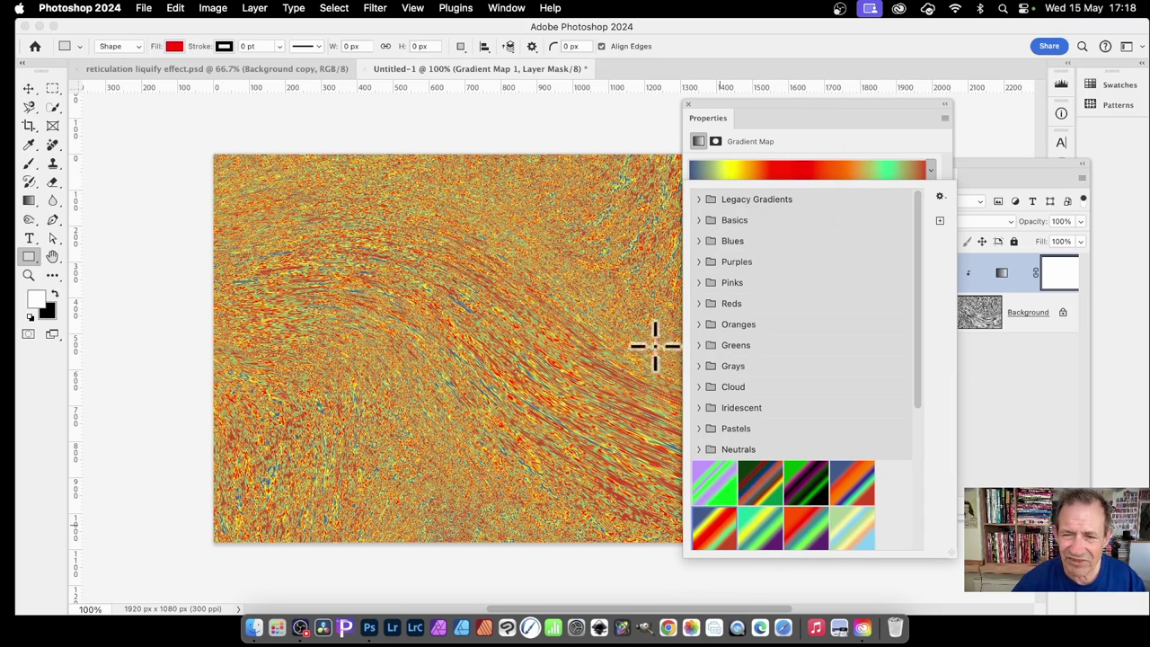
{"action": "left_click", "coordinate": [705, 241]}
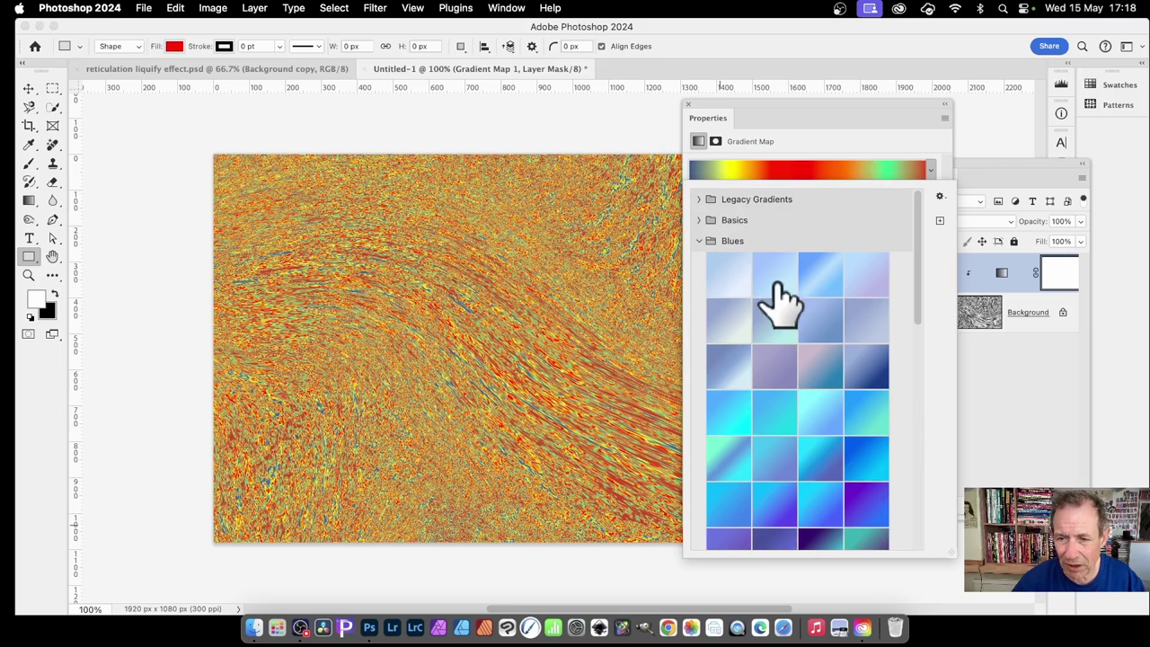
{"action": "left_click", "coordinate": [785, 289]}
{"action": "left_click", "coordinate": [773, 365]}
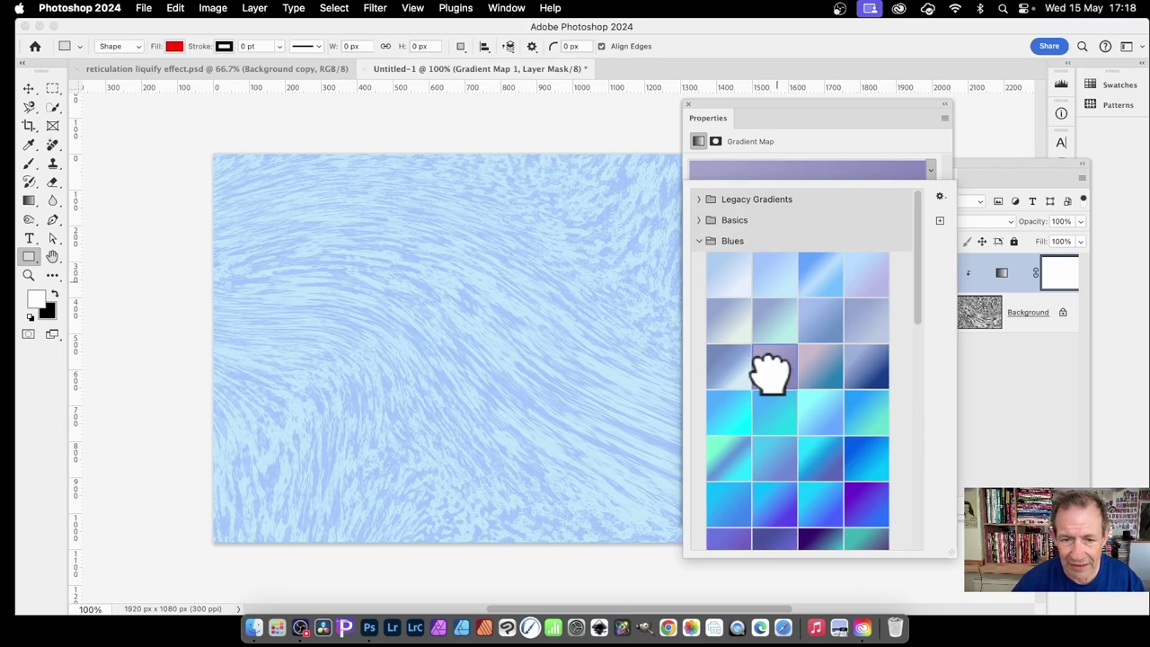
{"action": "left_click", "coordinate": [728, 467]}
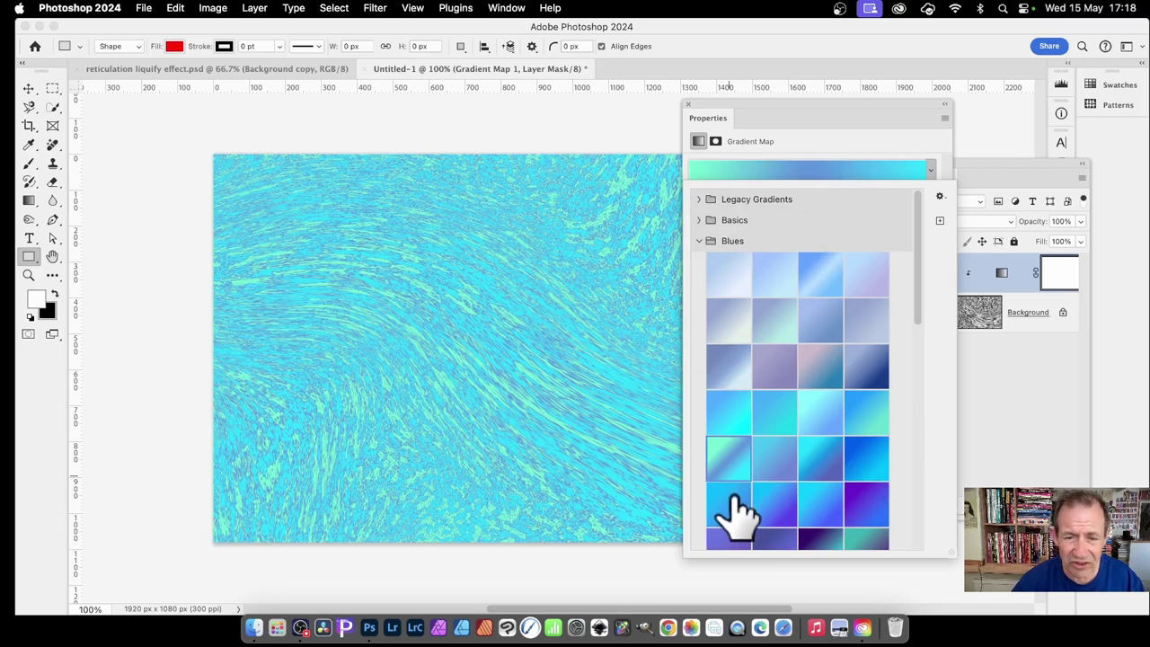
{"action": "left_click", "coordinate": [742, 499]}
{"action": "left_click", "coordinate": [814, 153]}
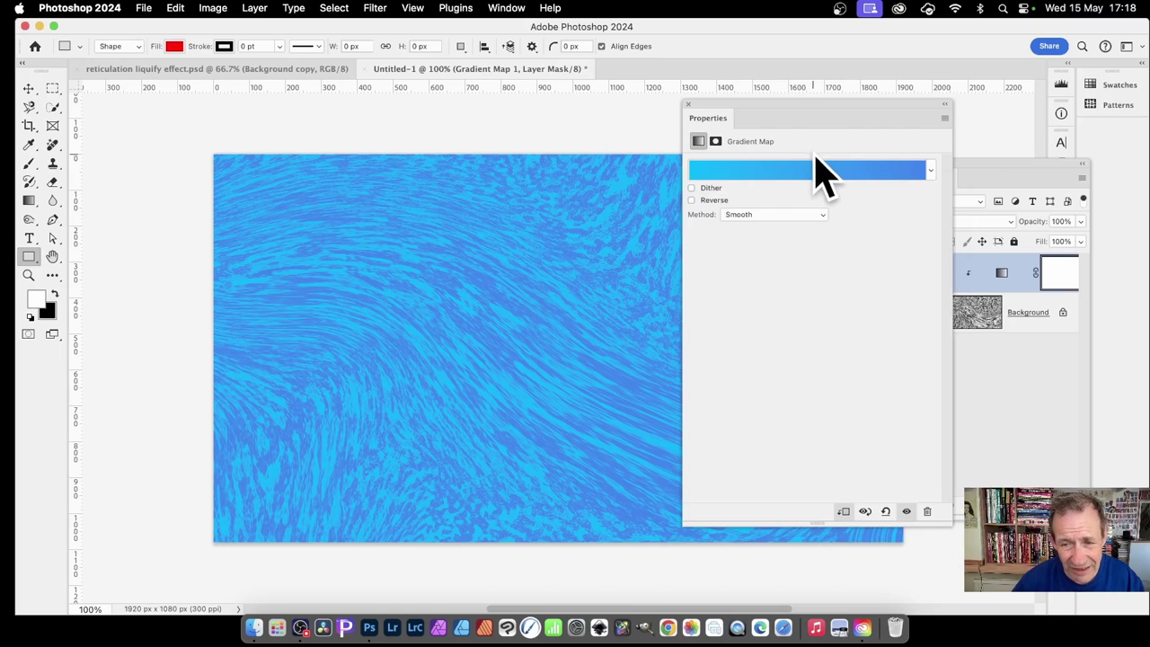
- Recolour the gradient map with the lilac-to-light-blue preset from the Pastels gradients
{"action": "left_click", "coordinate": [930, 169]}
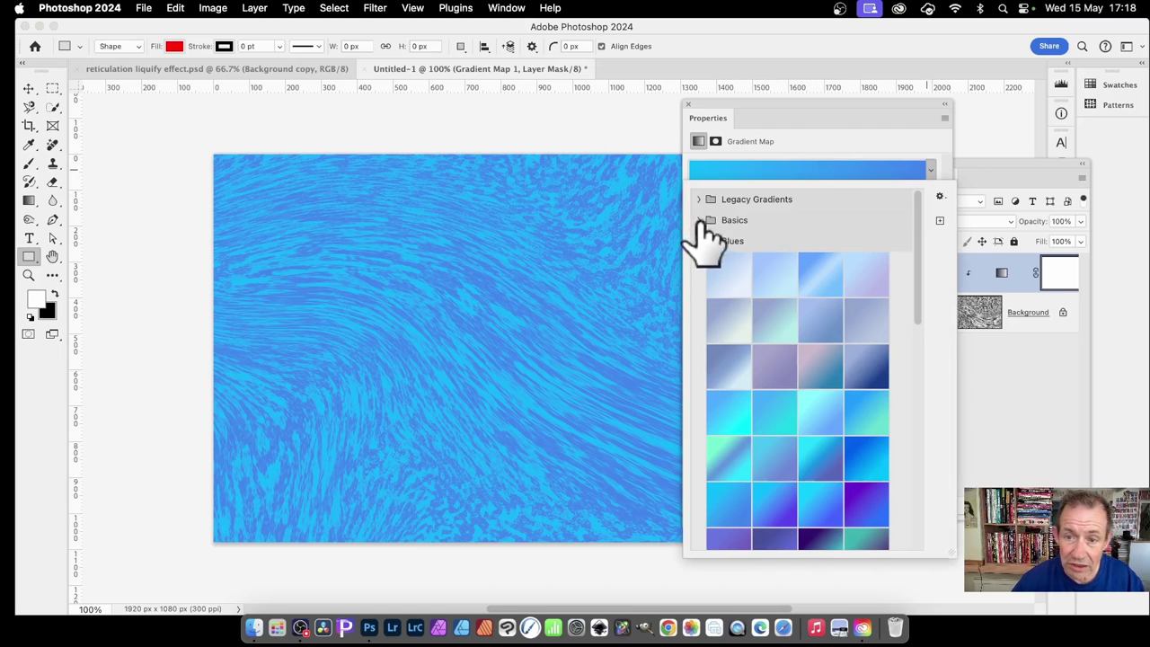
{"action": "left_click", "coordinate": [705, 221]}
{"action": "scroll", "coordinate": [772, 432], "scroll_direction": "down", "scroll_amount": 3}
{"action": "scroll", "coordinate": [770, 434], "scroll_direction": "down", "scroll_amount": 10}
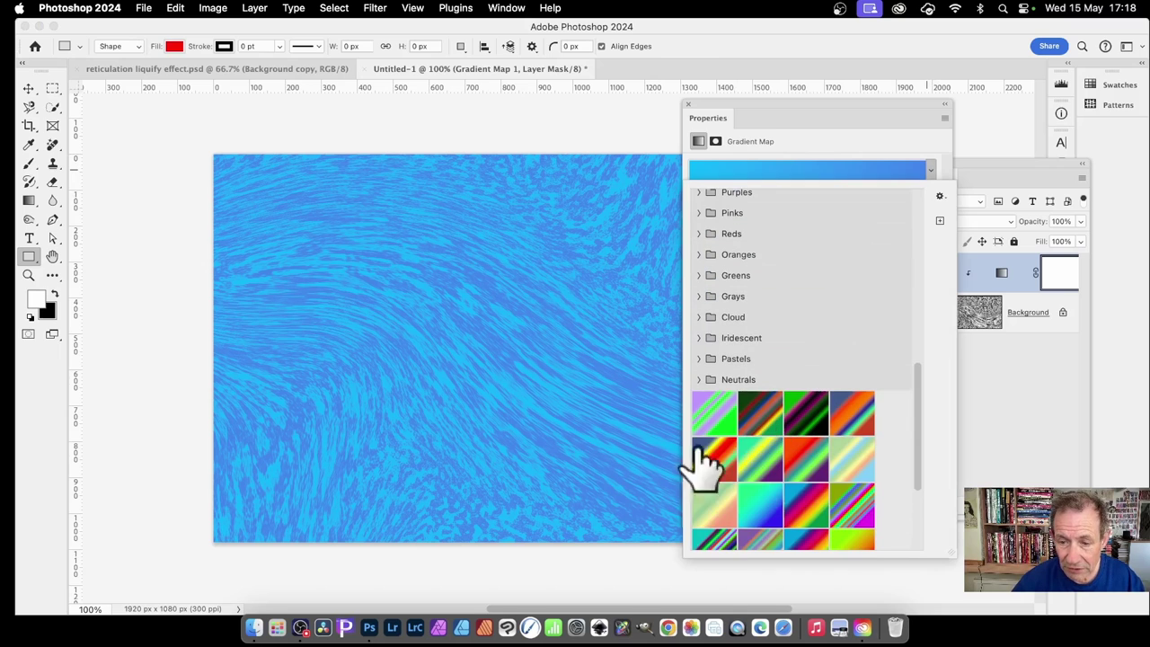
{"action": "left_click", "coordinate": [702, 359]}
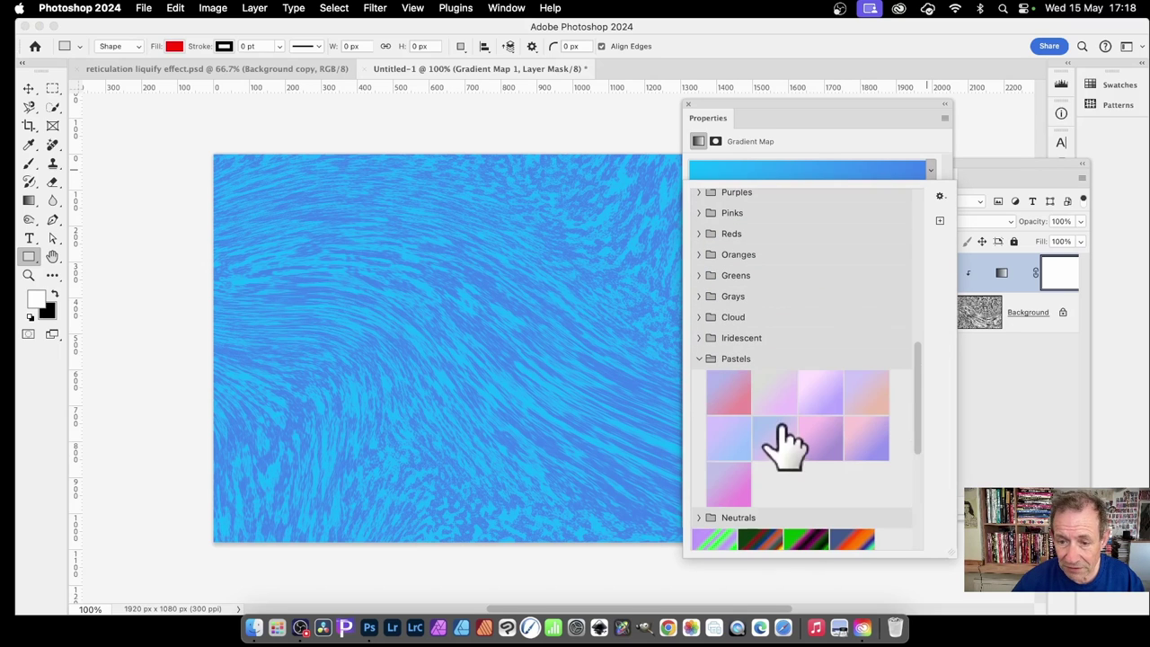
{"action": "left_click", "coordinate": [757, 400]}
{"action": "left_click", "coordinate": [735, 437]}
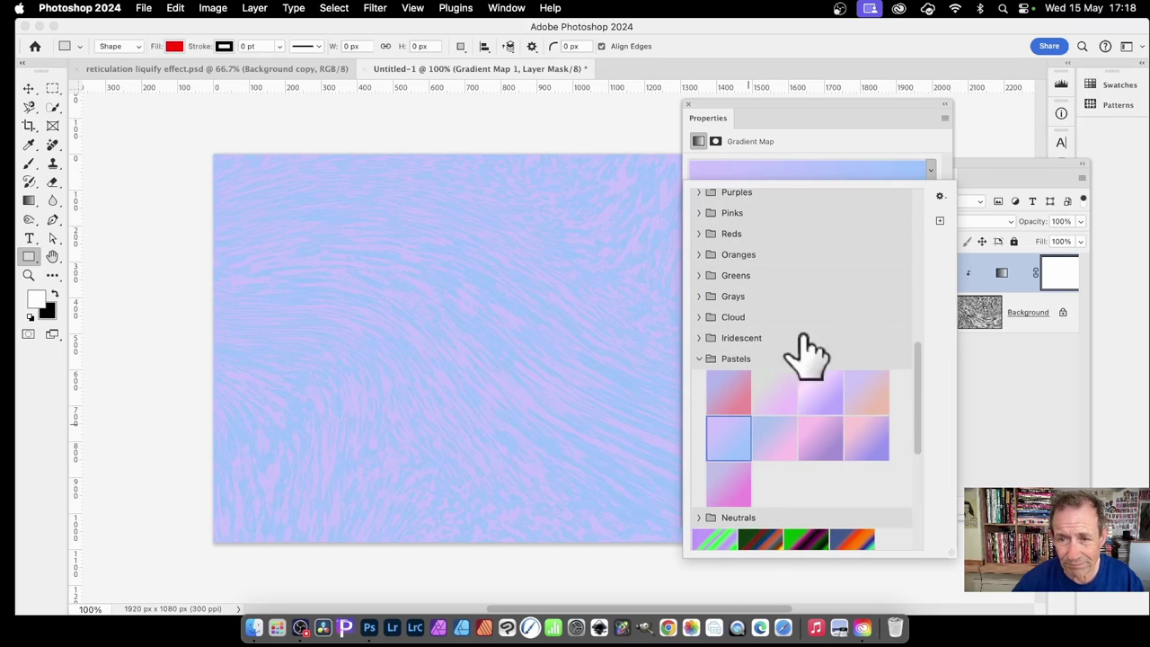
- Open the gradient map's gradient in the Gradient Editor and change its type to Noise
{"action": "left_click", "coordinate": [819, 155]}
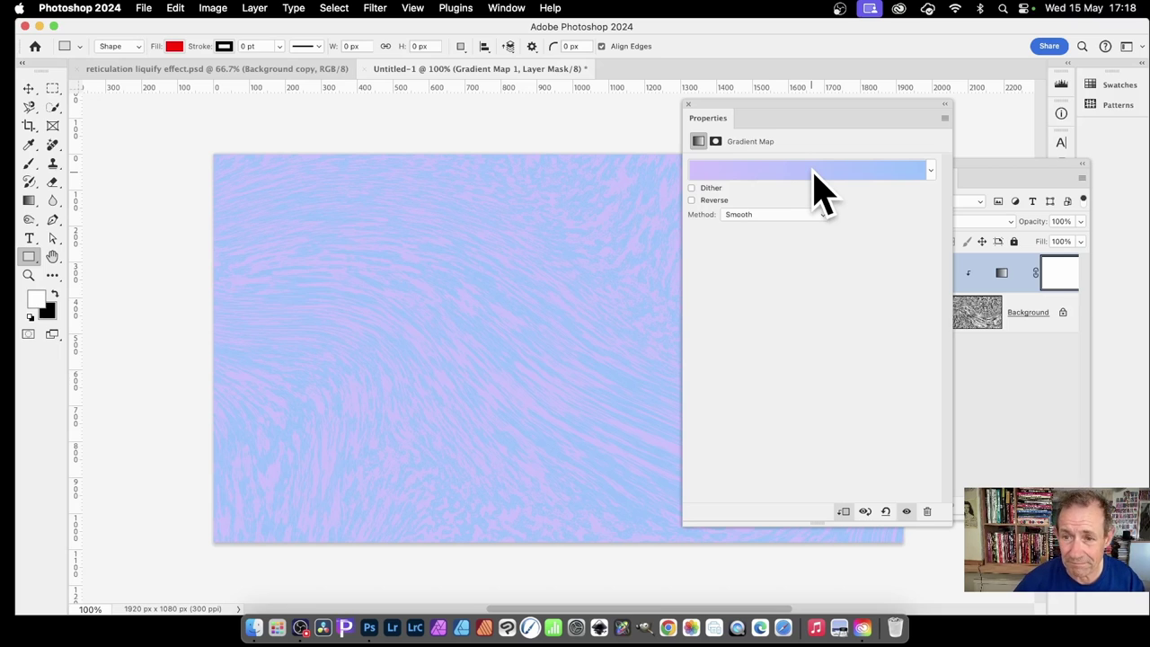
{"action": "left_click", "coordinate": [819, 189]}
{"action": "left_click_drag", "start_coordinate": [131, 149], "coordinate": [693, 93]}
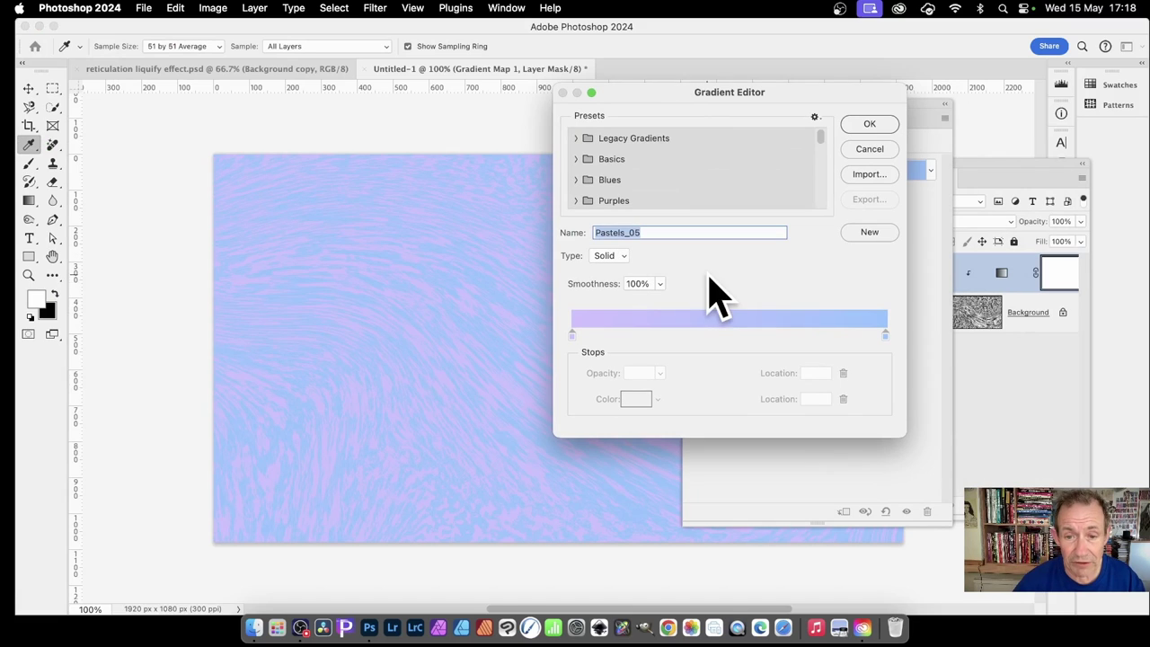
{"action": "left_click", "coordinate": [660, 282]}
{"action": "left_click_drag", "start_coordinate": [649, 301], "coordinate": [699, 306]}
{"action": "left_click", "coordinate": [604, 256]}
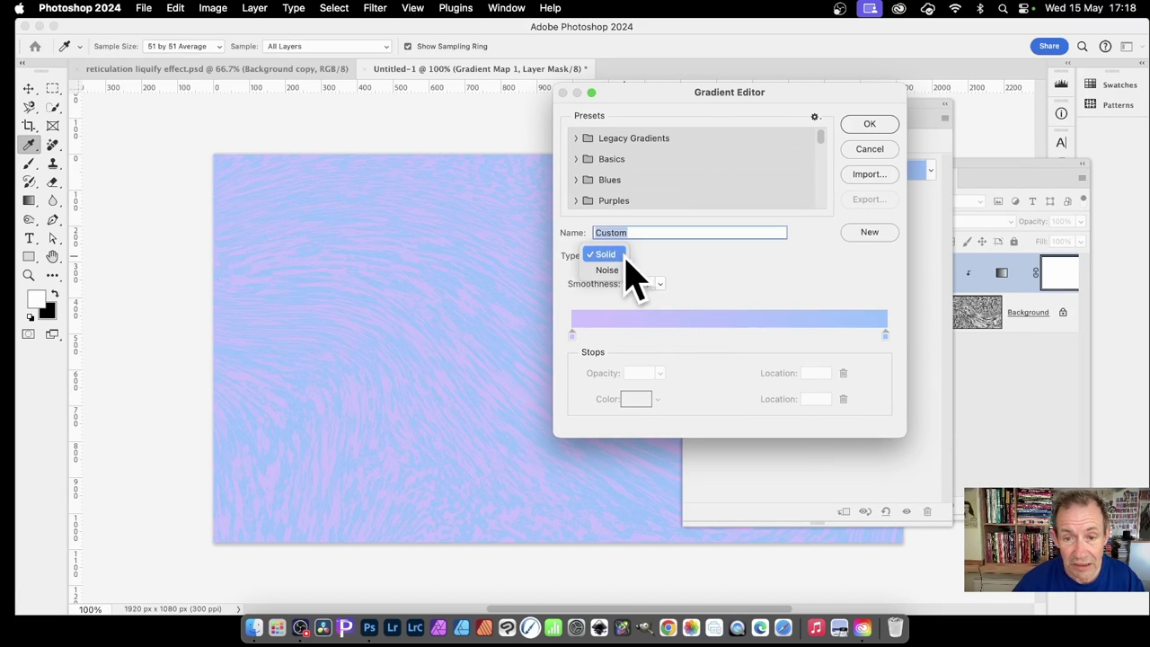
{"action": "left_click", "coordinate": [616, 273]}
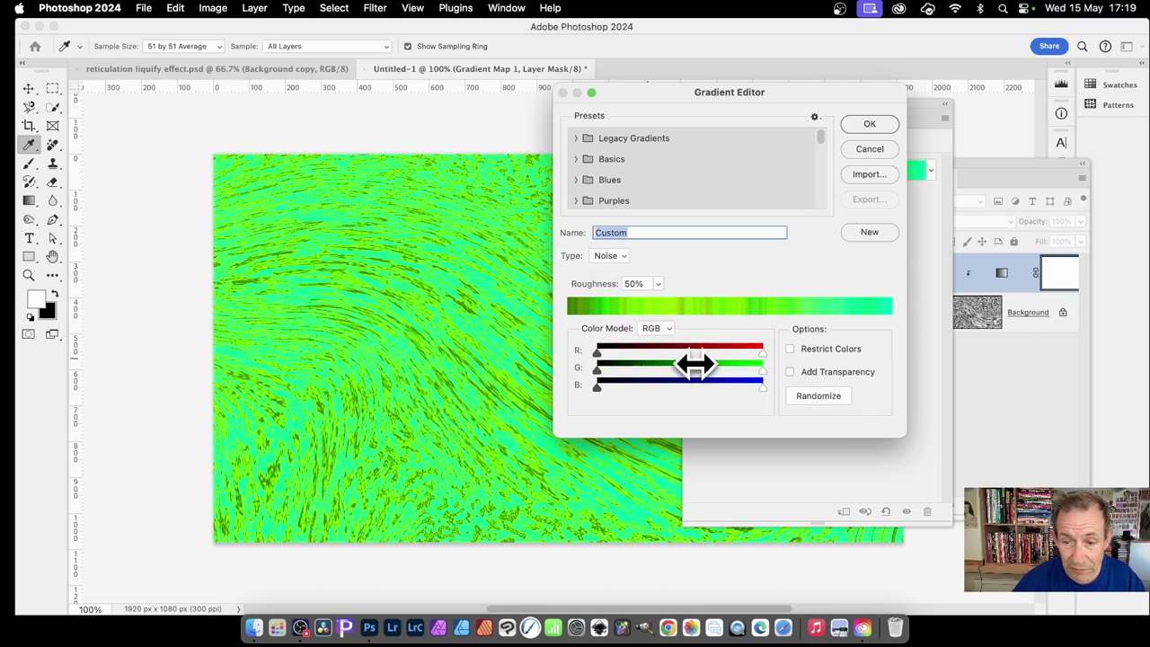
{"action": "left_click_drag", "start_coordinate": [690, 353], "coordinate": [811, 365]}
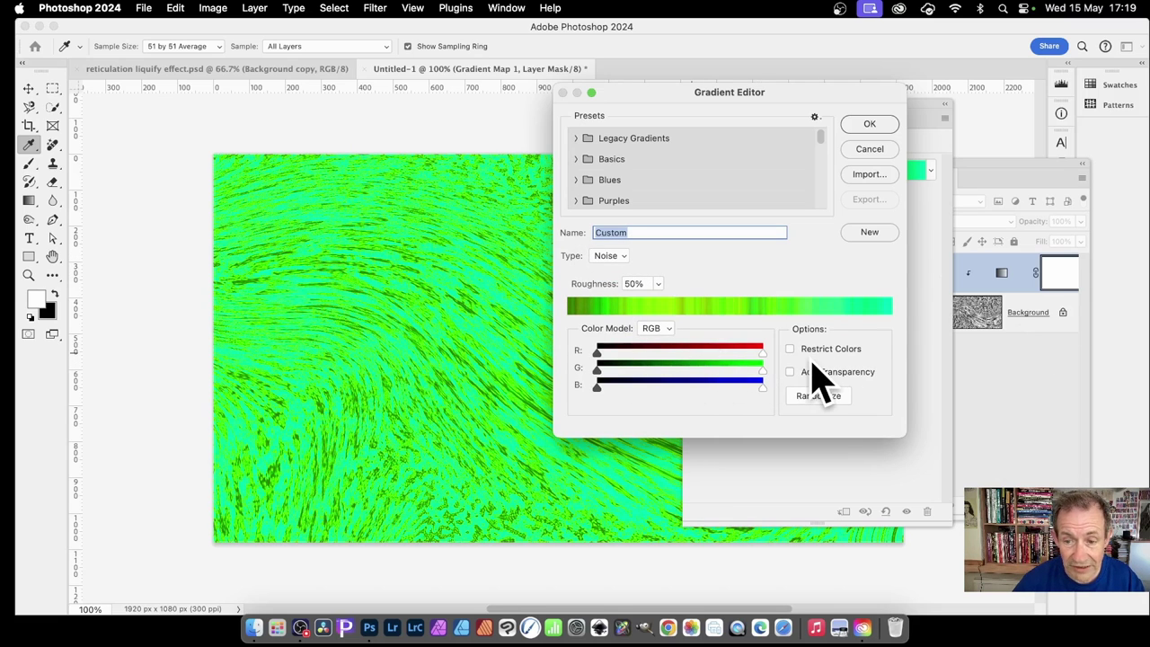
- Set the noise gradient's roughness to 18%
{"action": "left_click", "coordinate": [659, 286]}
{"action": "left_click_drag", "start_coordinate": [662, 288], "coordinate": [644, 304]}
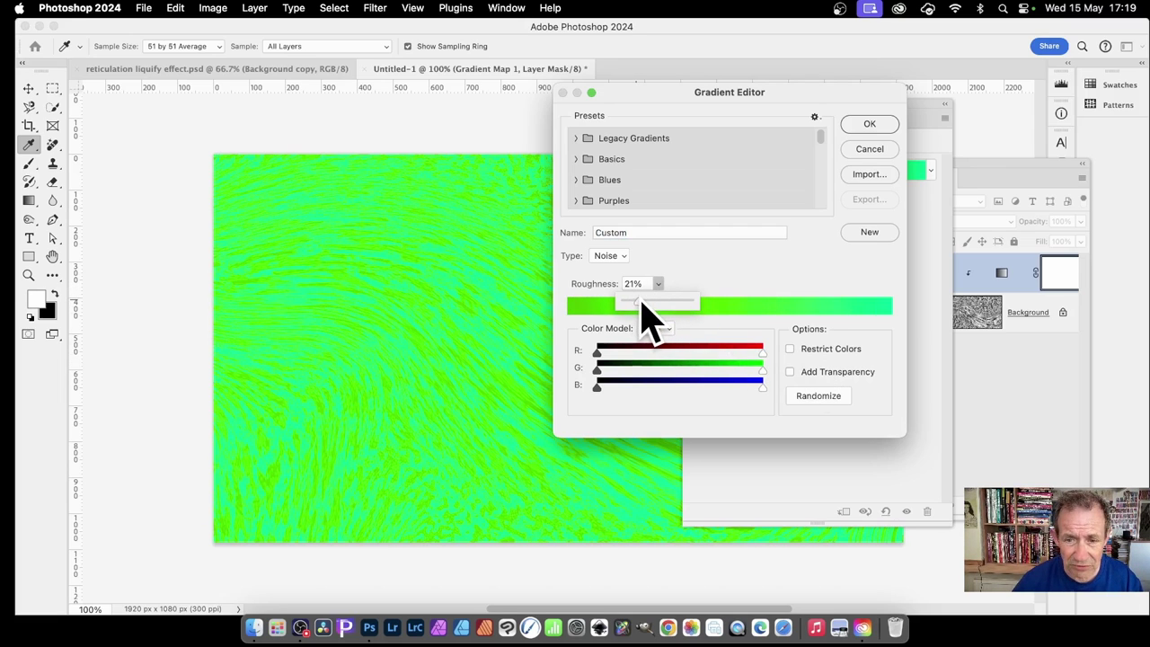
{"action": "left_click", "coordinate": [770, 299]}
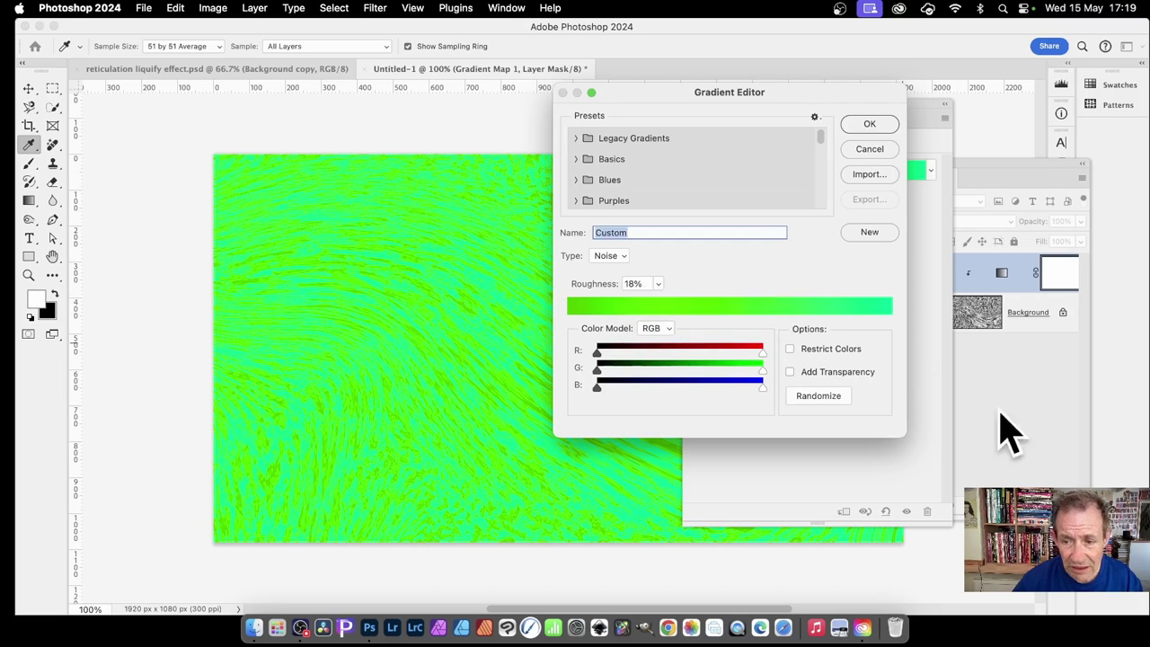
- Randomize the noise gradient repeatedly until it runs from green through blue to violet
{"action": "left_click", "coordinate": [818, 412]}
{"action": "left_click", "coordinate": [822, 415]}
{"action": "left_click", "coordinate": [814, 401]}
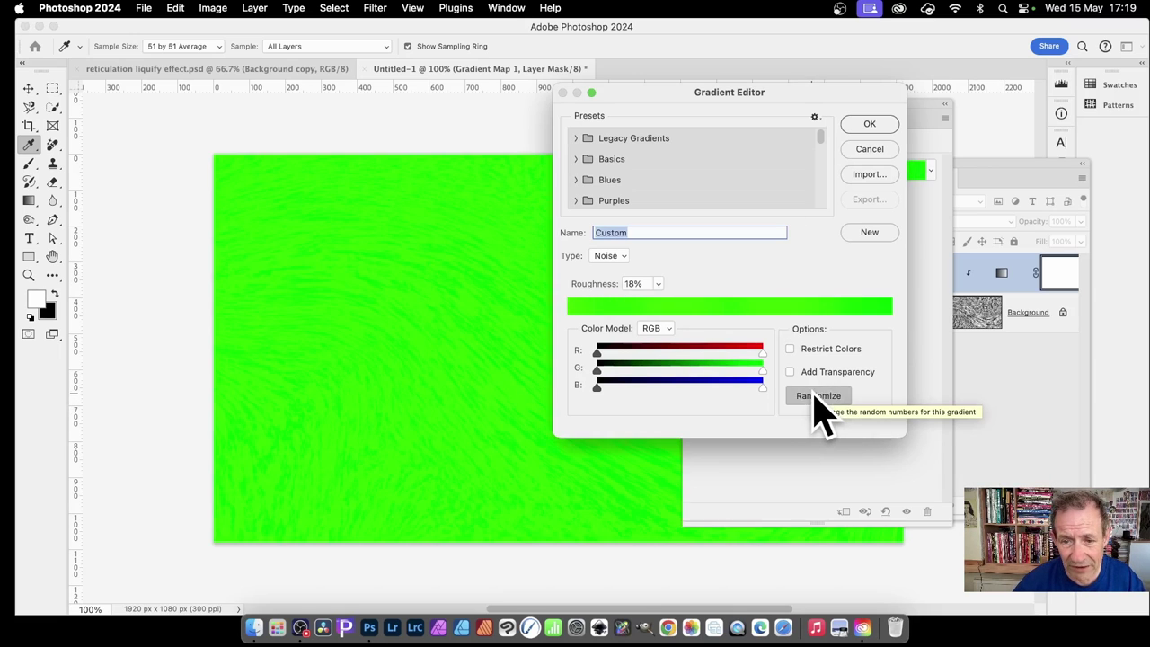
{"action": "left_click", "coordinate": [814, 401]}
{"action": "left_click", "coordinate": [815, 402]}
{"action": "left_click", "coordinate": [815, 402]}
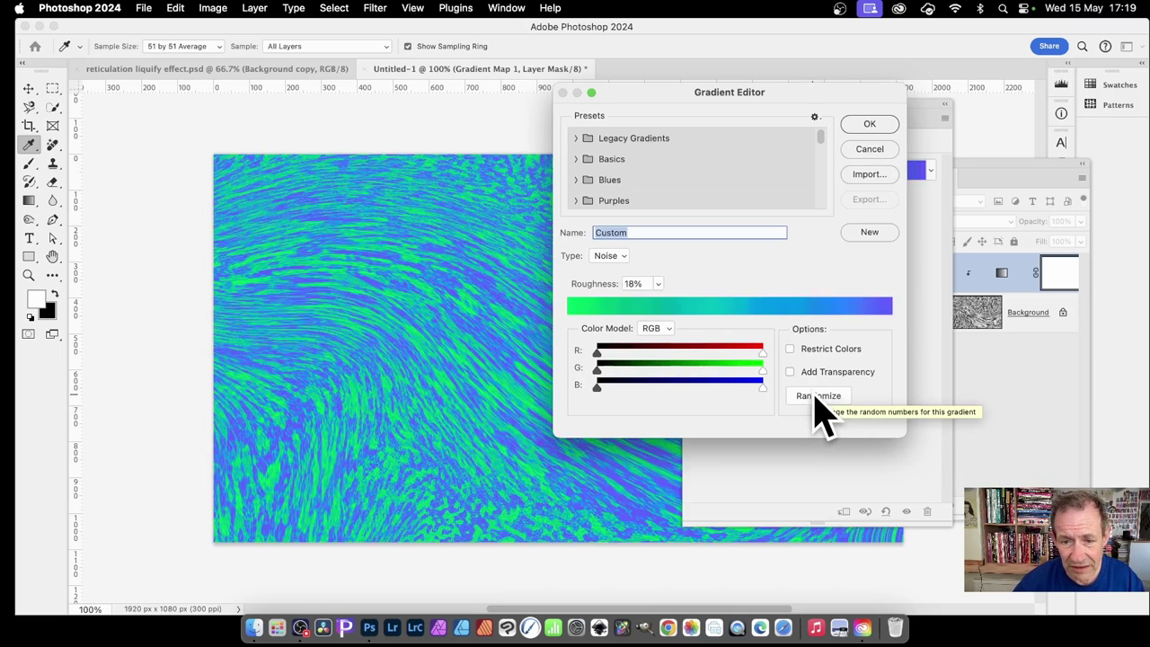
- Try a higher minimum red level on the noise gradient in the RGB color model, then restore it
{"action": "left_click", "coordinate": [665, 329]}
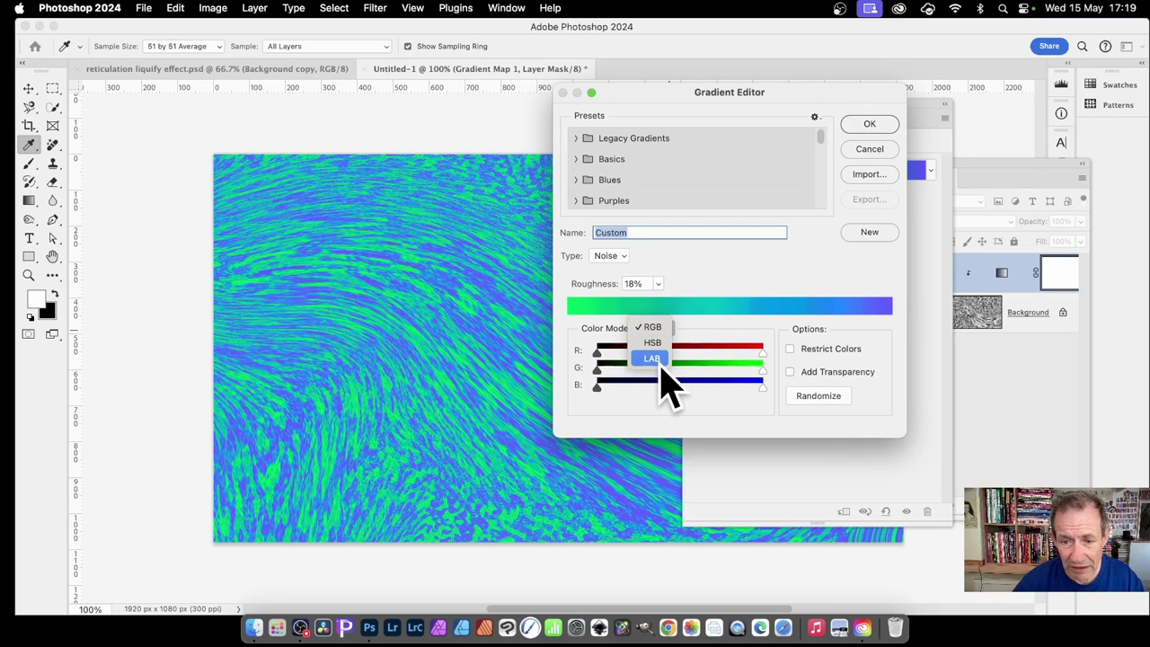
{"action": "left_click", "coordinate": [602, 368]}
{"action": "left_click_drag", "start_coordinate": [602, 353], "coordinate": [687, 355]}
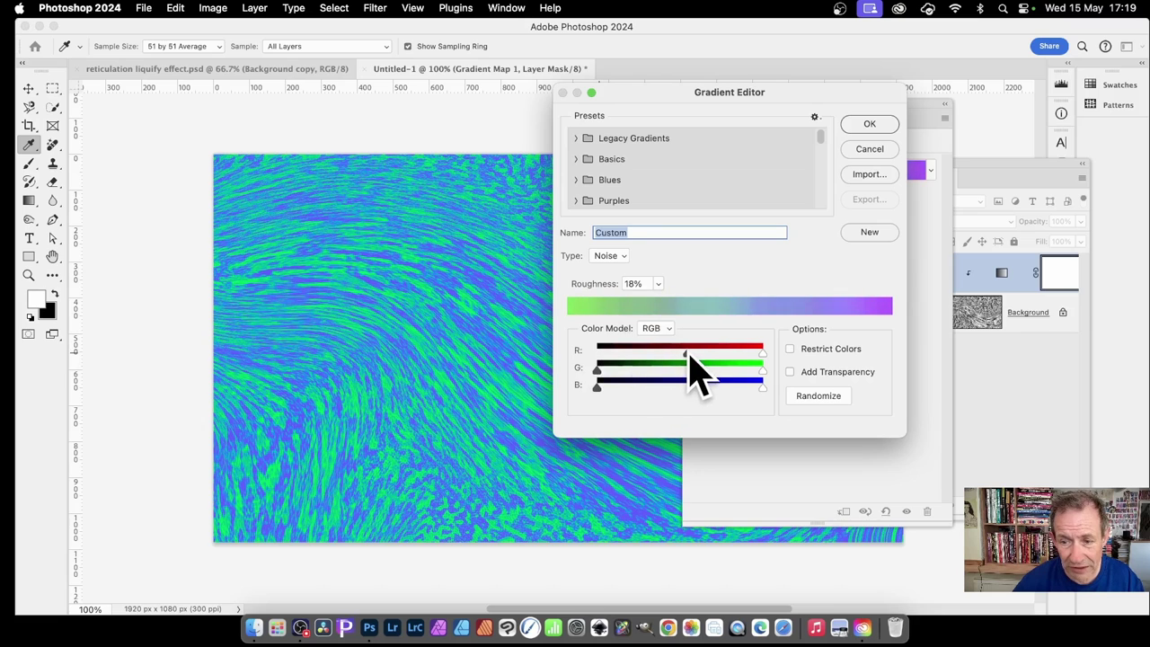
{"action": "left_click", "coordinate": [790, 349]}
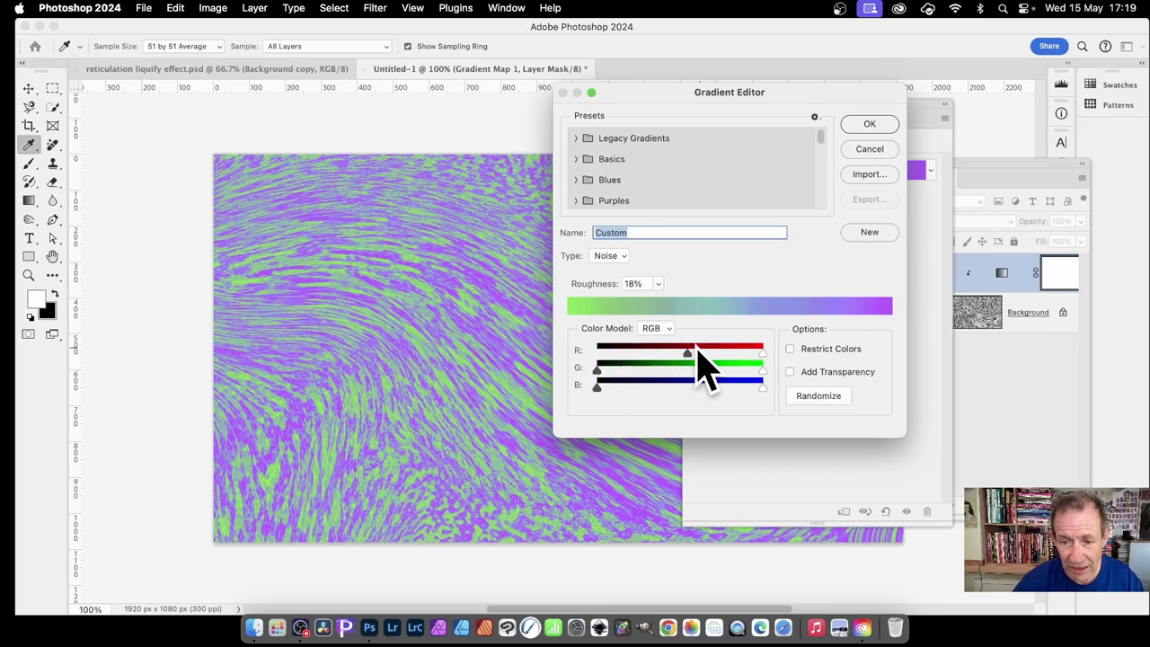
{"action": "left_click_drag", "start_coordinate": [689, 354], "coordinate": [607, 354]}
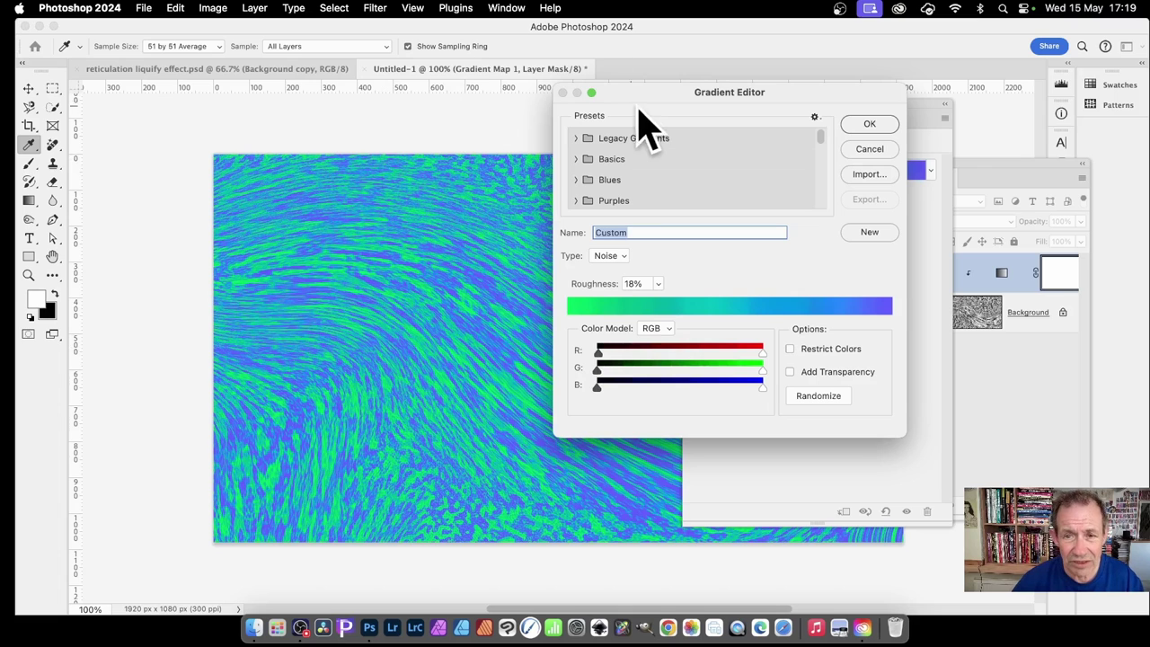
- Randomize the noise gradient until it runs from olive through purple to magenta and apply it
{"action": "mouse_move", "coordinate": [653, 106]}
{"action": "left_mouse_down"}
{"action": "mouse_move", "coordinate": [714, 27]}
{"action": "mouse_move", "coordinate": [638, 106]}
{"action": "left_mouse_up"}
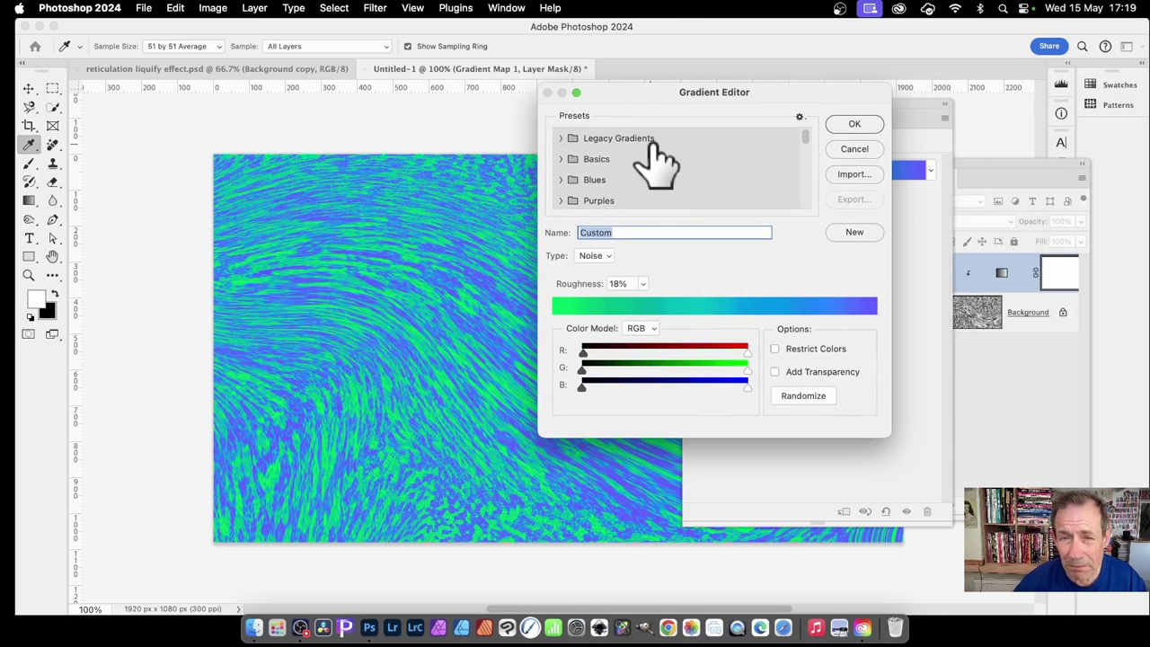
{"action": "left_click", "coordinate": [807, 401]}
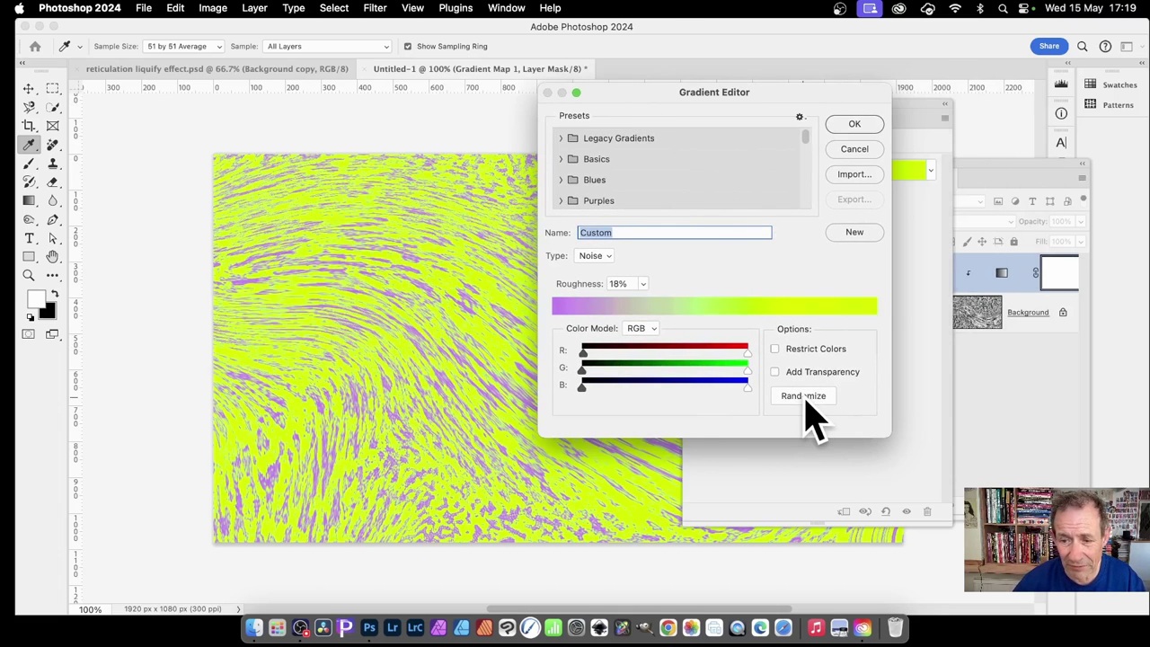
{"action": "left_click", "coordinate": [808, 404]}
{"action": "left_click", "coordinate": [806, 401]}
{"action": "left_click", "coordinate": [806, 401]}
{"action": "left_click", "coordinate": [806, 403]}
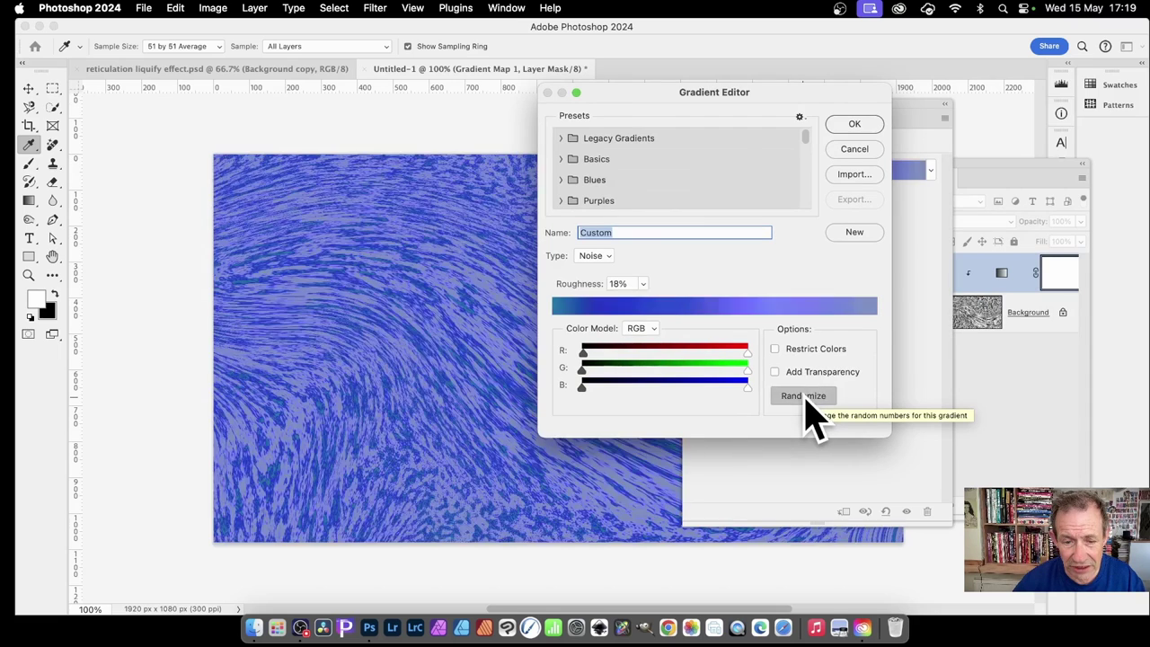
{"action": "left_click", "coordinate": [806, 404]}
{"action": "left_click", "coordinate": [864, 124]}
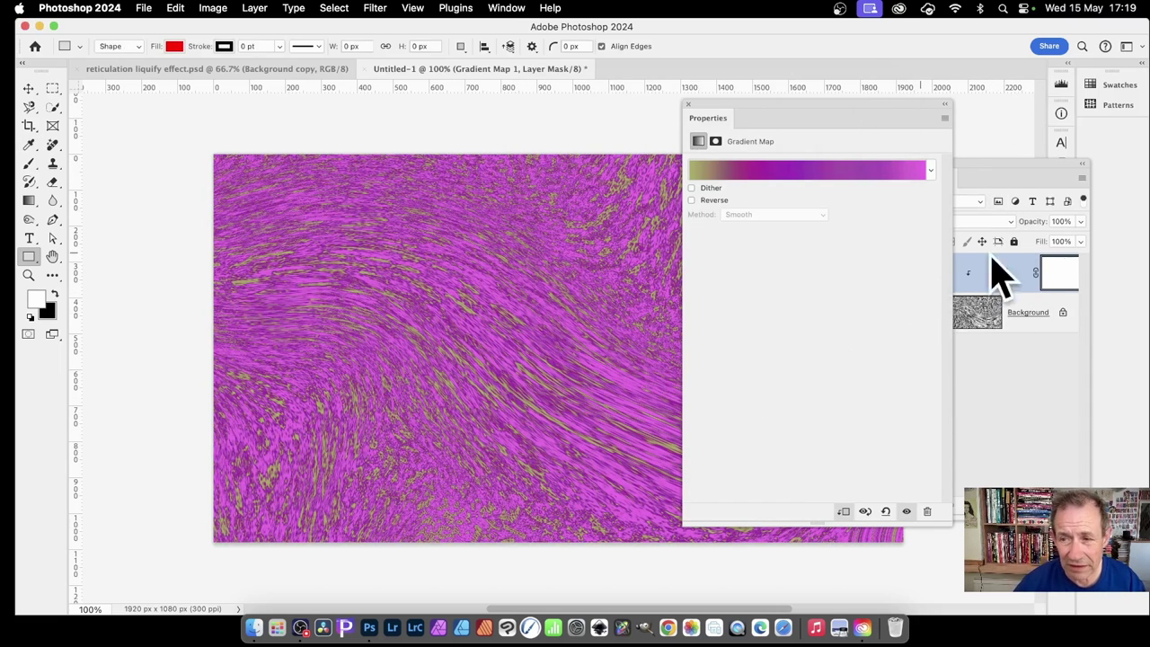
- Reopen the gradient map's noise gradient for editing and set its roughness to 3%
{"action": "left_click_drag", "start_coordinate": [814, 105], "coordinate": [760, 174]}
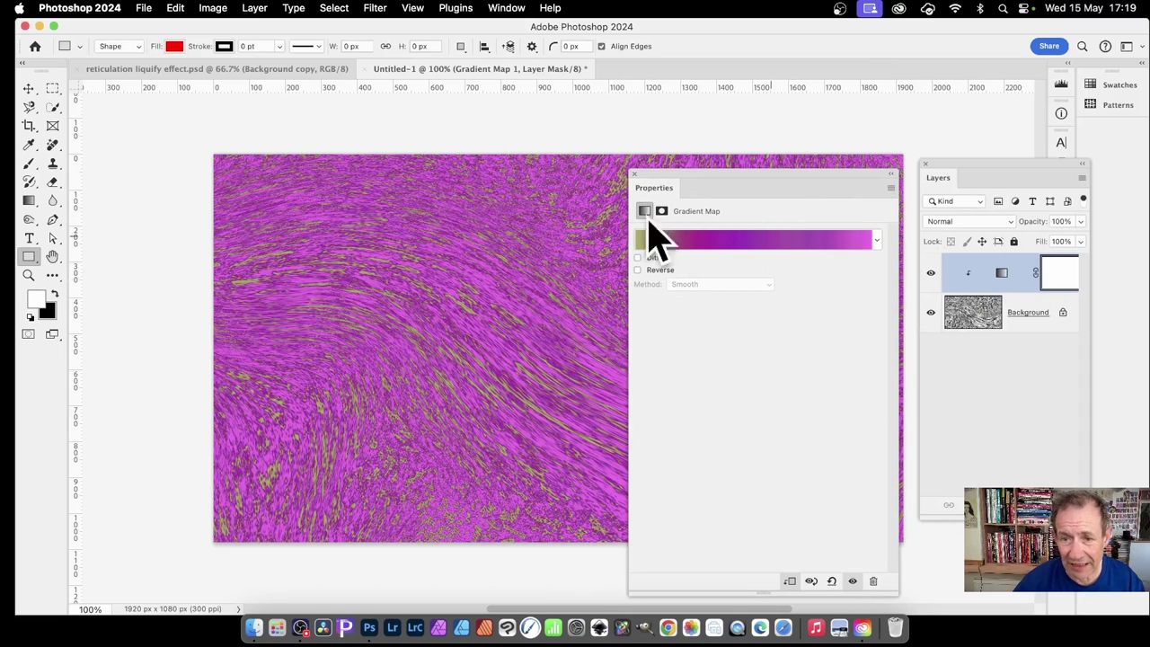
{"action": "left_click", "coordinate": [499, 8]}
{"action": "left_click", "coordinate": [492, 444]}
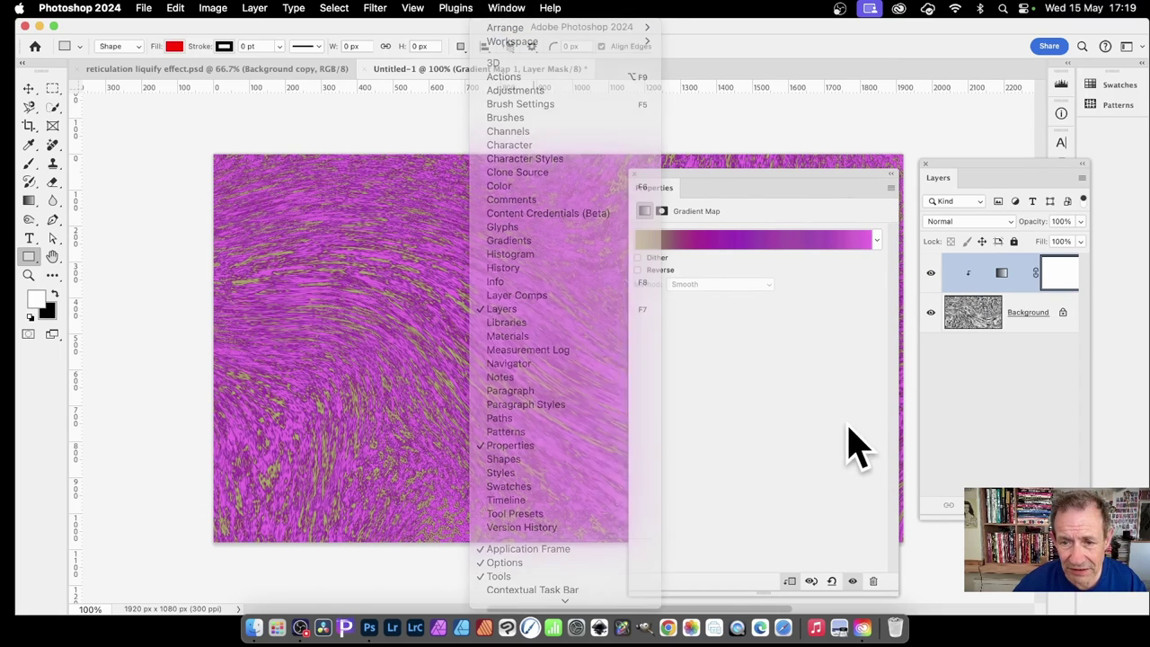
{"action": "left_click", "coordinate": [776, 244]}
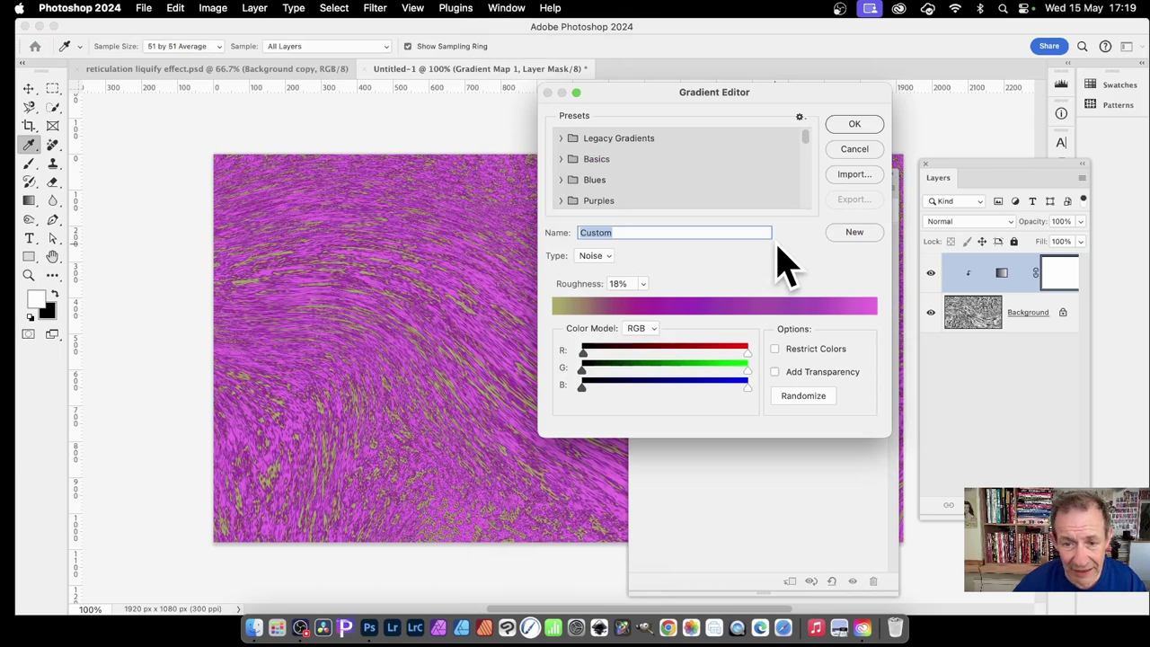
{"action": "left_click_drag", "start_coordinate": [643, 283], "coordinate": [633, 308]}
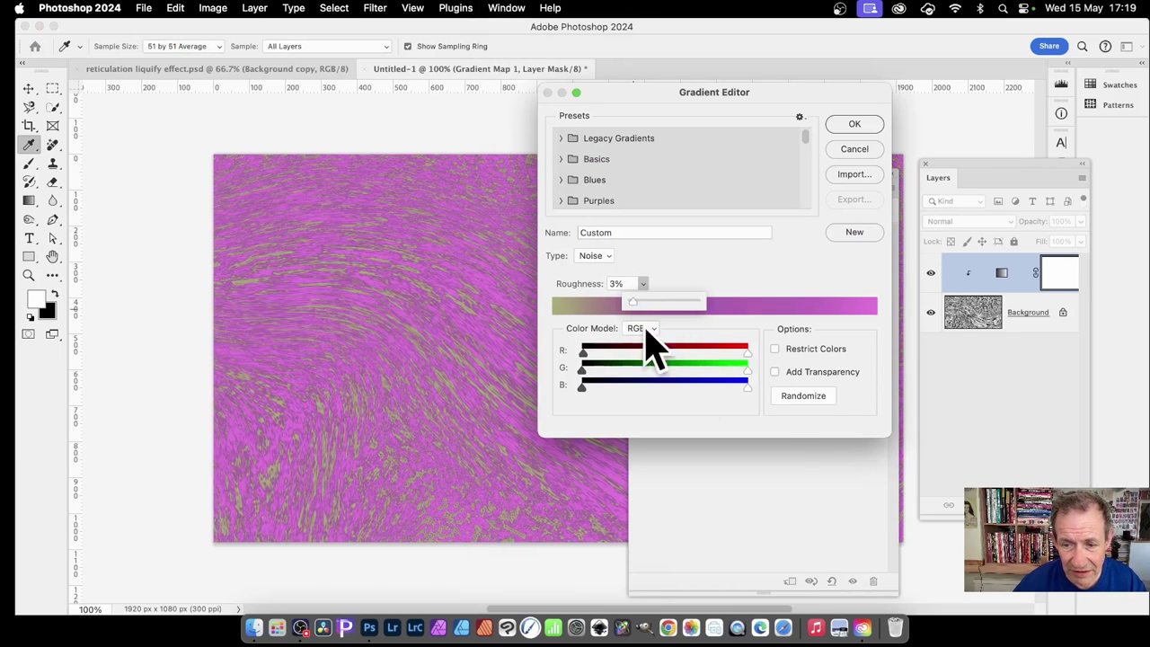
- Randomize the noise gradient until it runs from teal to light blue and apply it to the gradient map
{"action": "left_click", "coordinate": [803, 397]}
{"action": "left_click", "coordinate": [804, 397]}
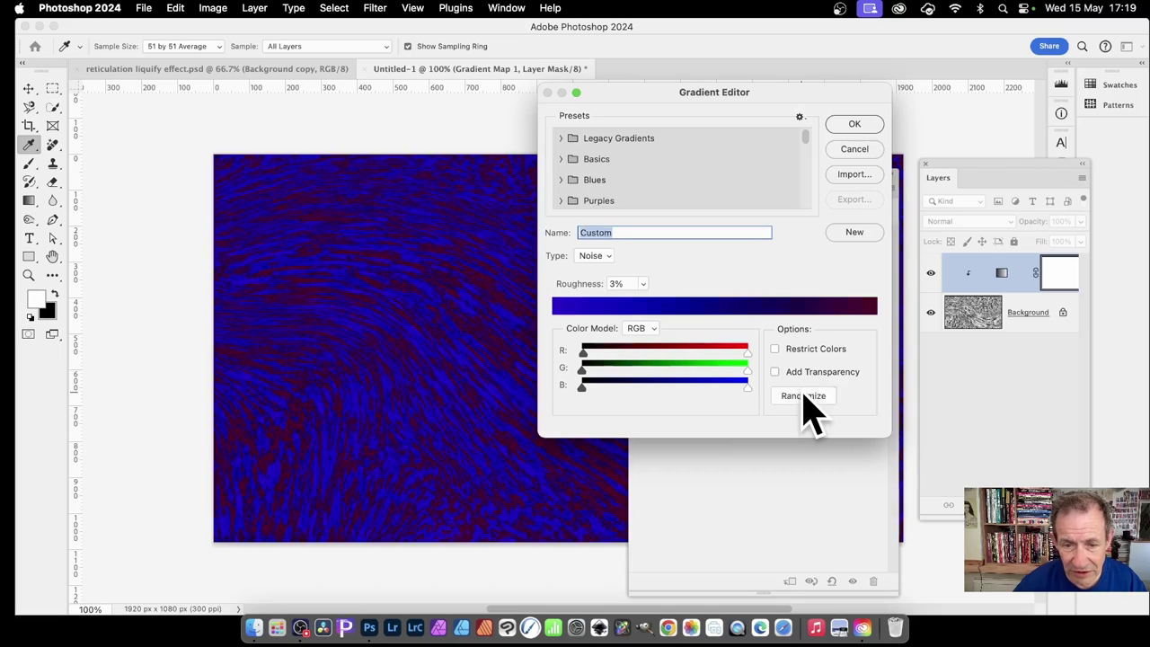
{"action": "left_click", "coordinate": [804, 398]}
{"action": "left_click", "coordinate": [804, 398]}
{"action": "left_click", "coordinate": [804, 398]}
{"action": "left_click", "coordinate": [805, 399]}
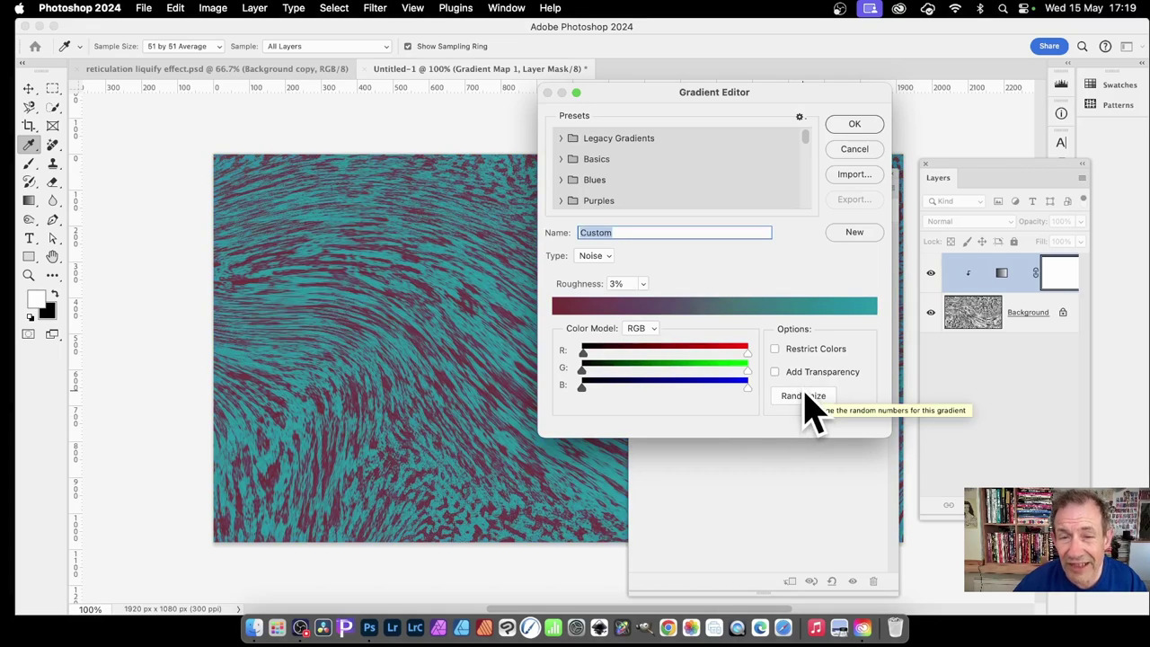
{"action": "left_click", "coordinate": [806, 400]}
{"action": "left_click", "coordinate": [805, 399]}
{"action": "left_click", "coordinate": [807, 400]}
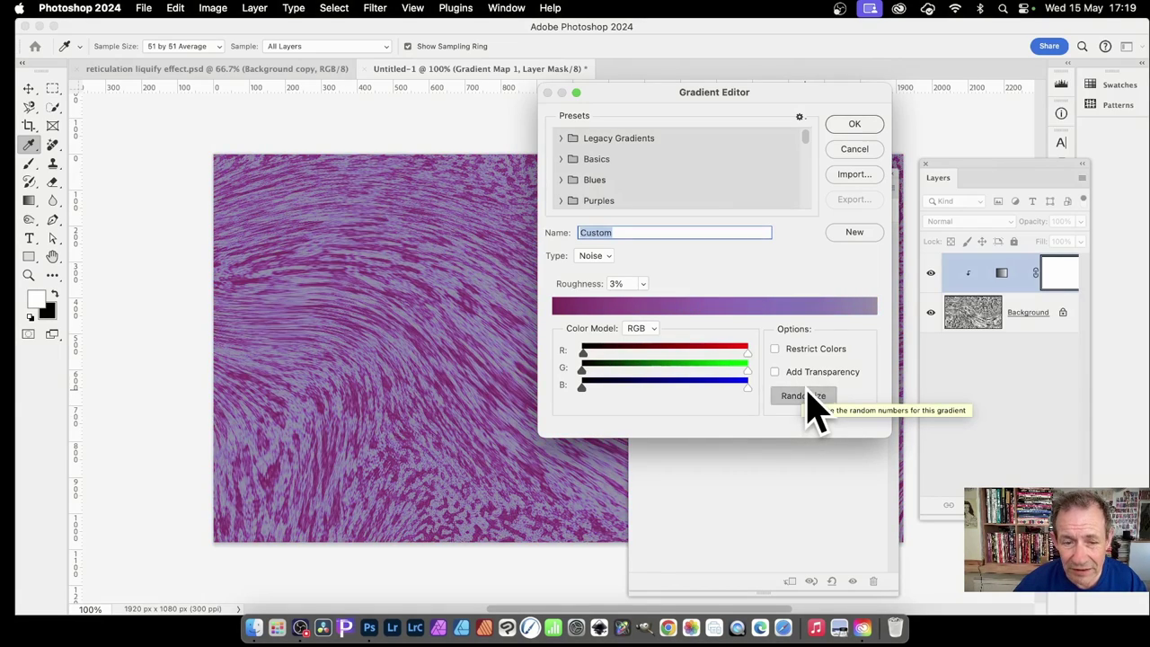
{"action": "left_click", "coordinate": [807, 401]}
{"action": "left_click", "coordinate": [807, 401]}
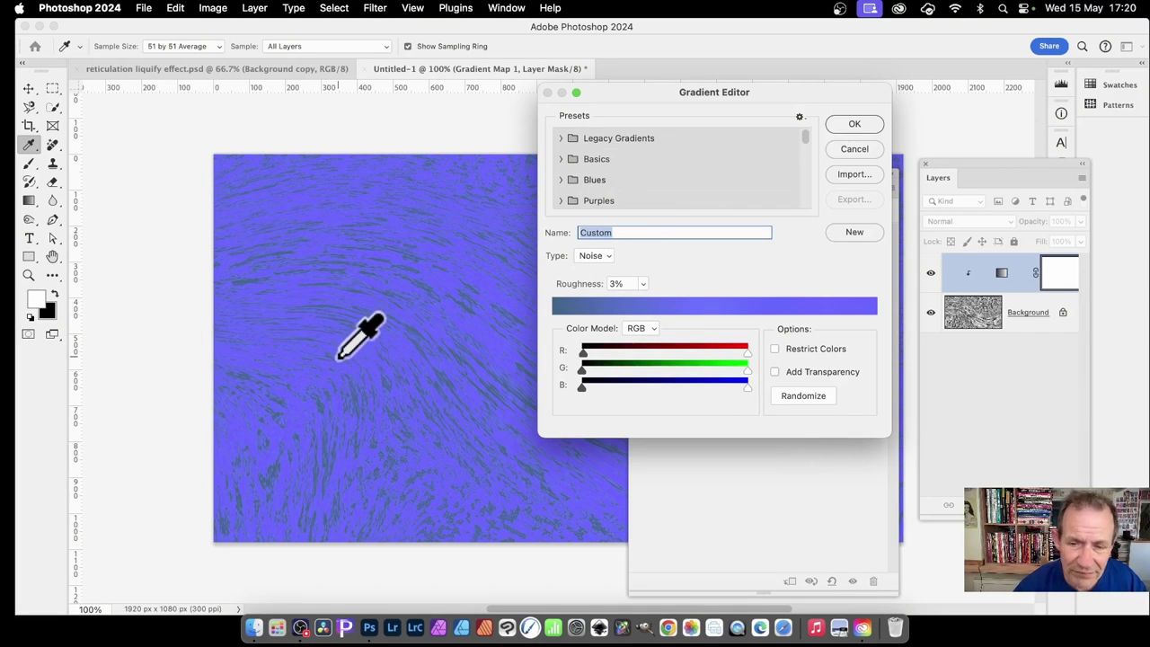
{"action": "left_click", "coordinate": [806, 395]}
{"action": "left_click", "coordinate": [811, 400]}
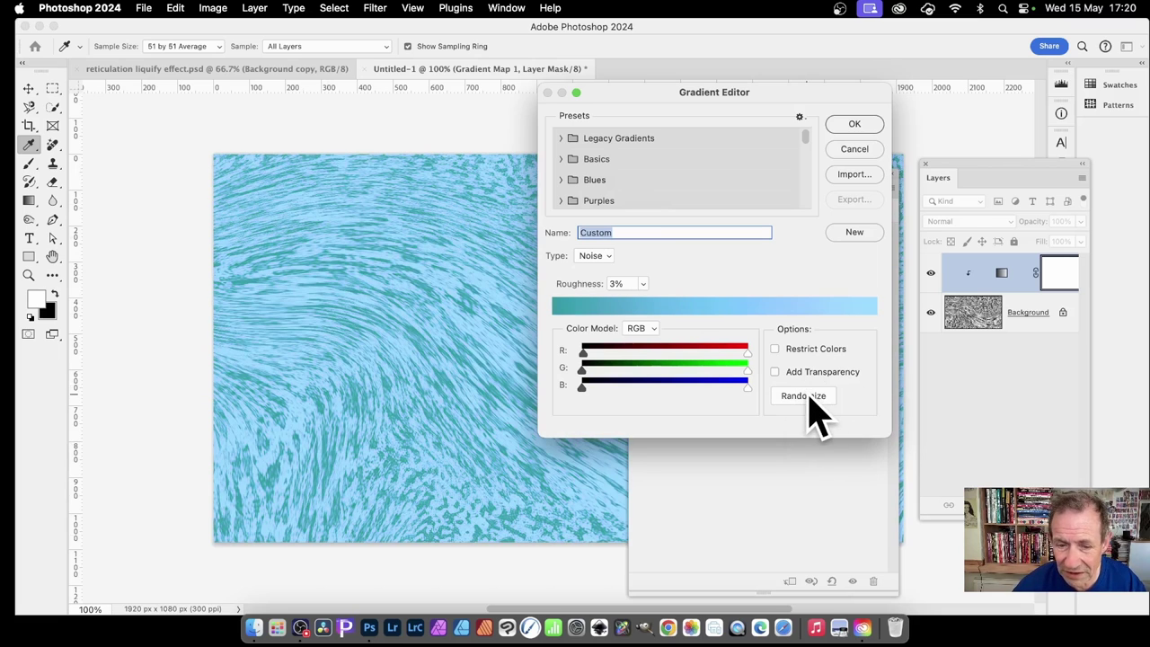
{"action": "left_click", "coordinate": [854, 126]}
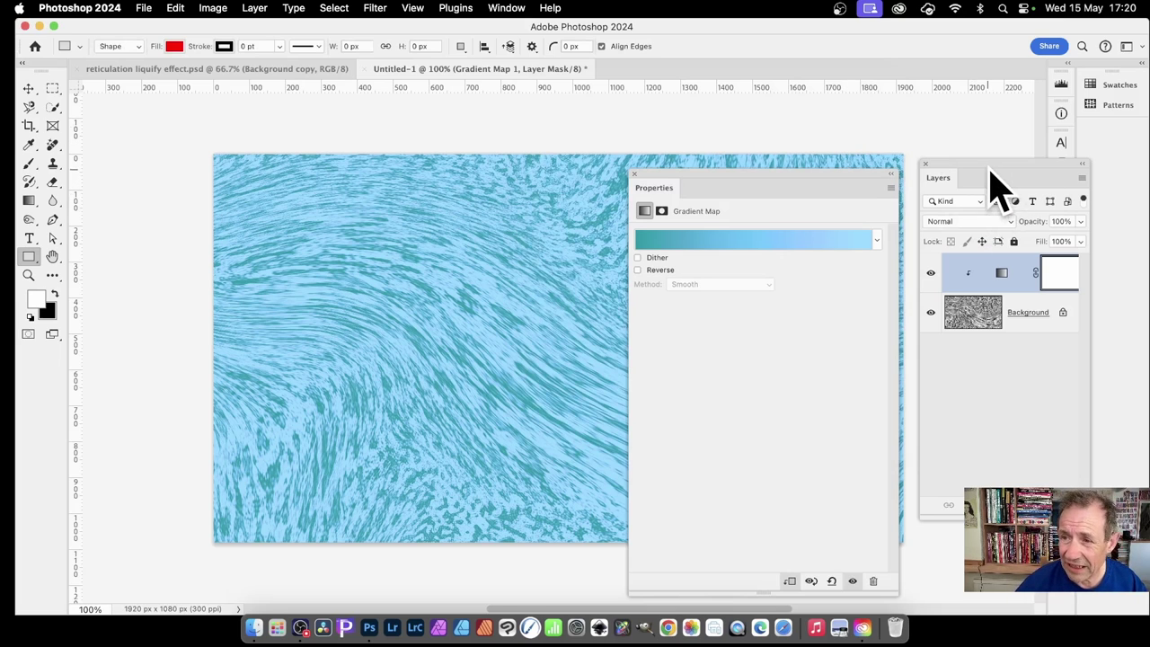
- Set the gradient map layer's blend mode to Overlay
{"action": "left_click_drag", "start_coordinate": [990, 169], "coordinate": [800, 132]}
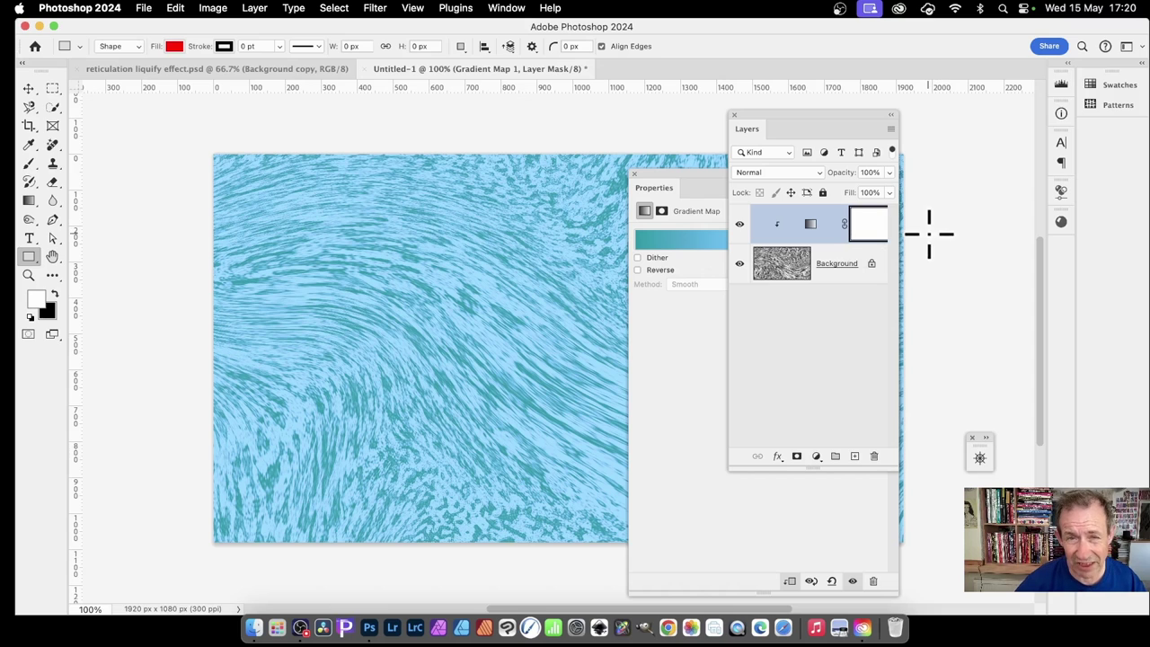
{"action": "left_click", "coordinate": [762, 172]}
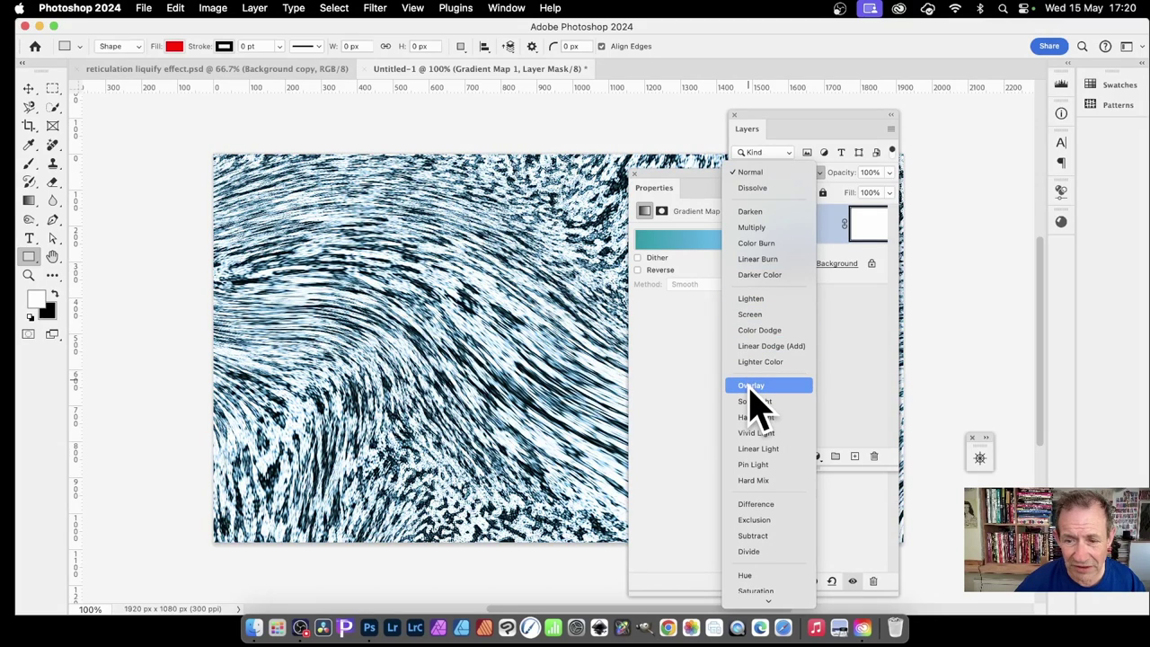
{"action": "left_click", "coordinate": [751, 388]}
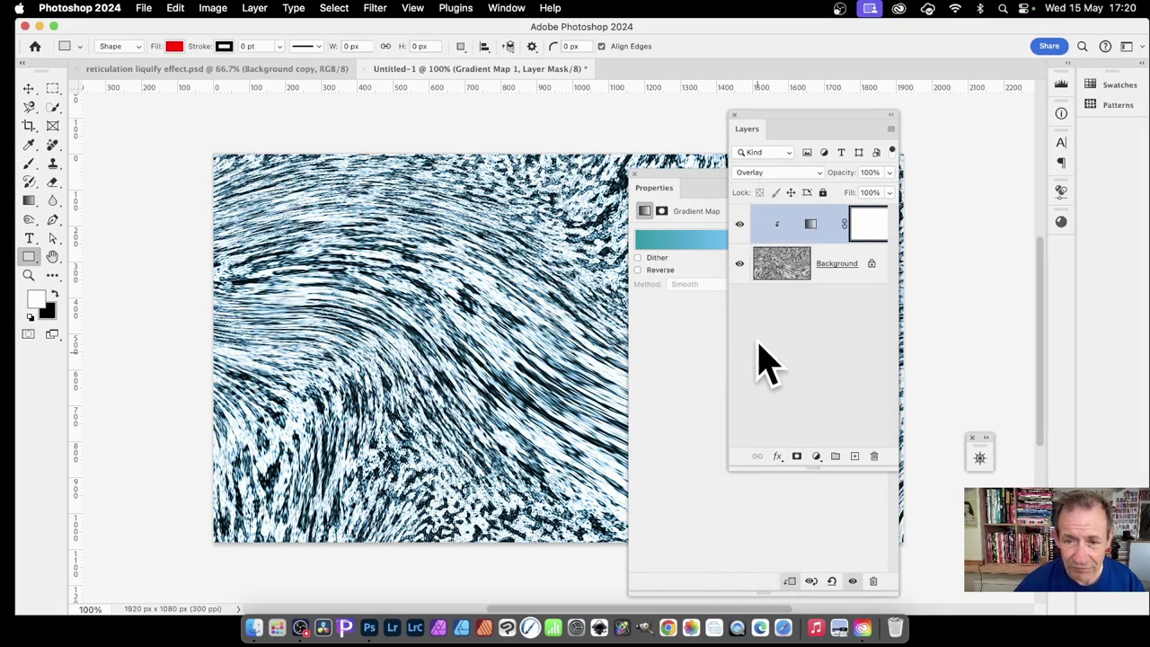
{"action": "left_click_drag", "start_coordinate": [685, 180], "coordinate": [940, 227]}
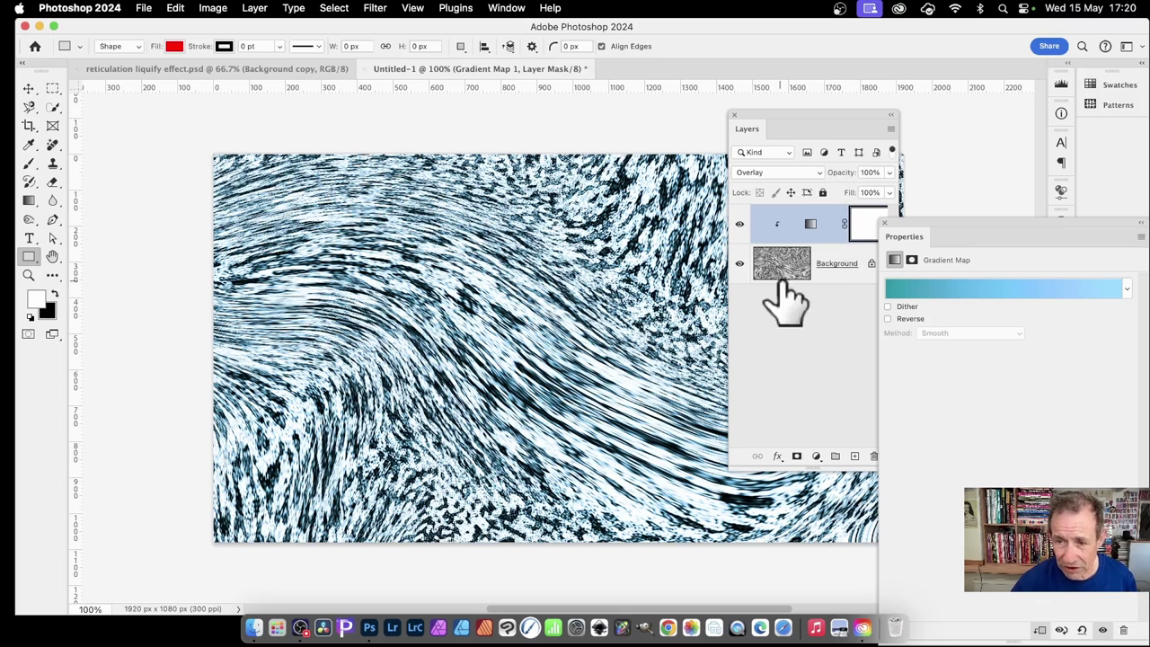
- Flatten the gradient map and the pattern into a single background layer
{"action": "left_click", "coordinate": [260, 9]}
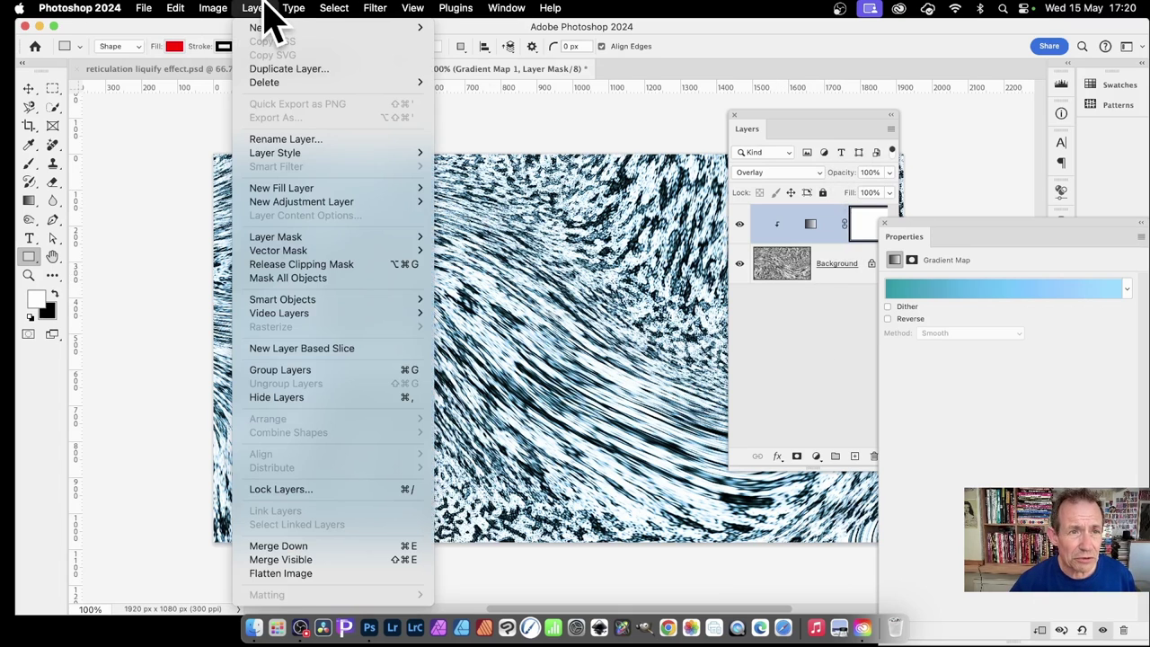
{"action": "left_click", "coordinate": [303, 575]}
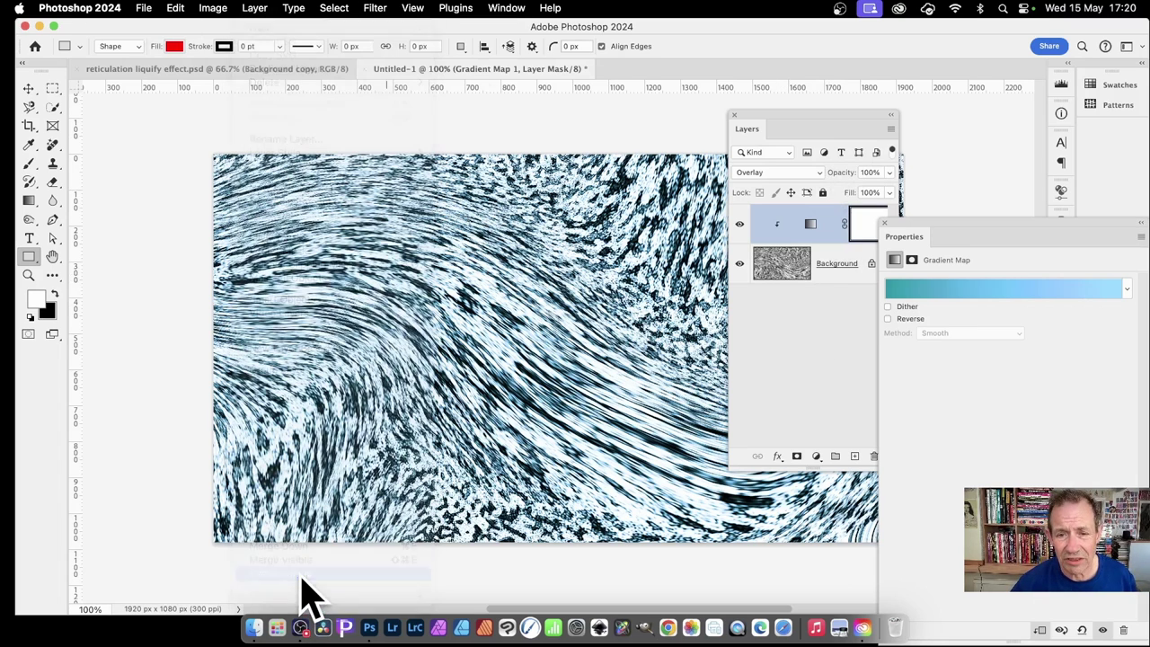
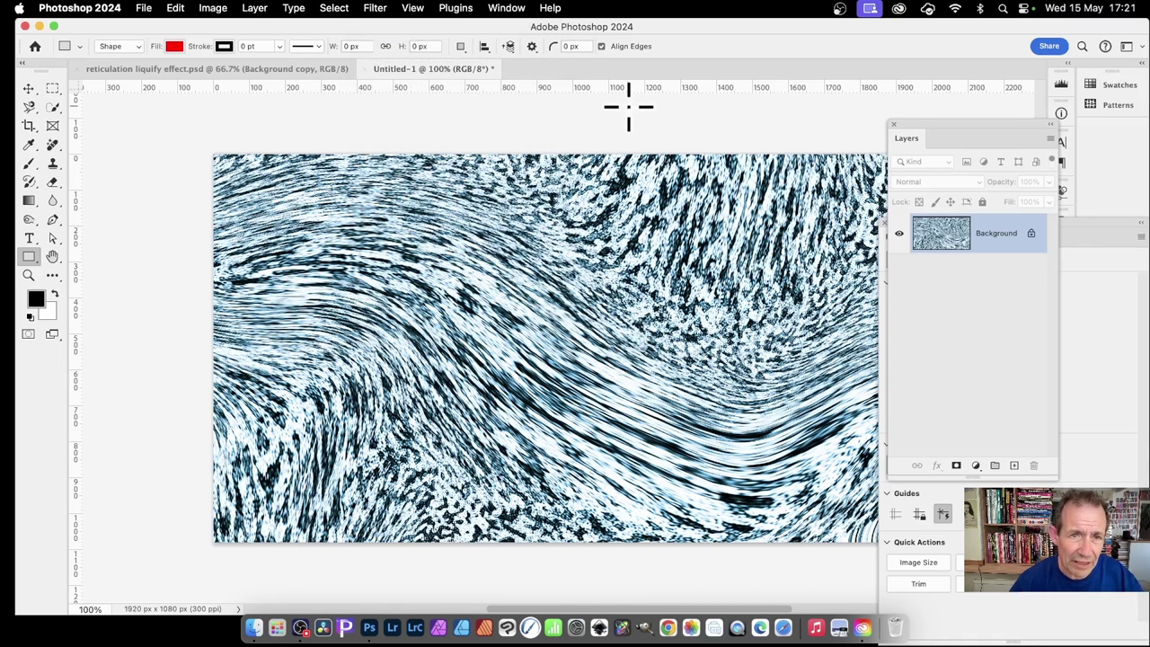
- Duplicate the flattened background layer within the same document, keeping the default copy name
{"action": "left_click", "coordinate": [254, 8]}
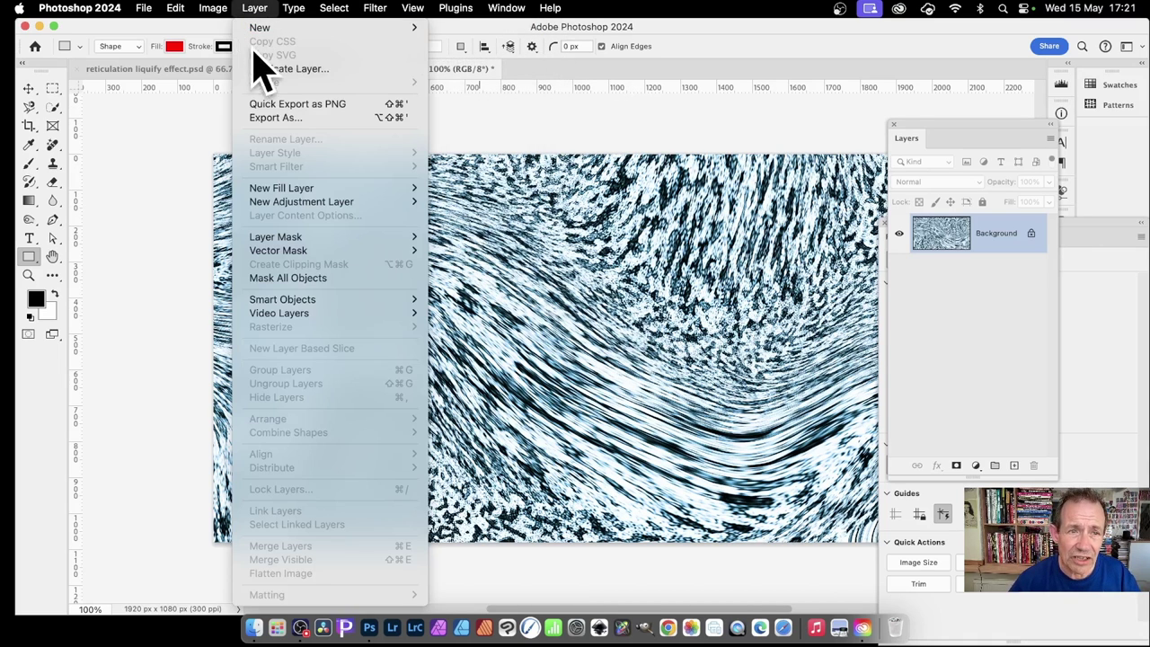
{"action": "left_click", "coordinate": [279, 69]}
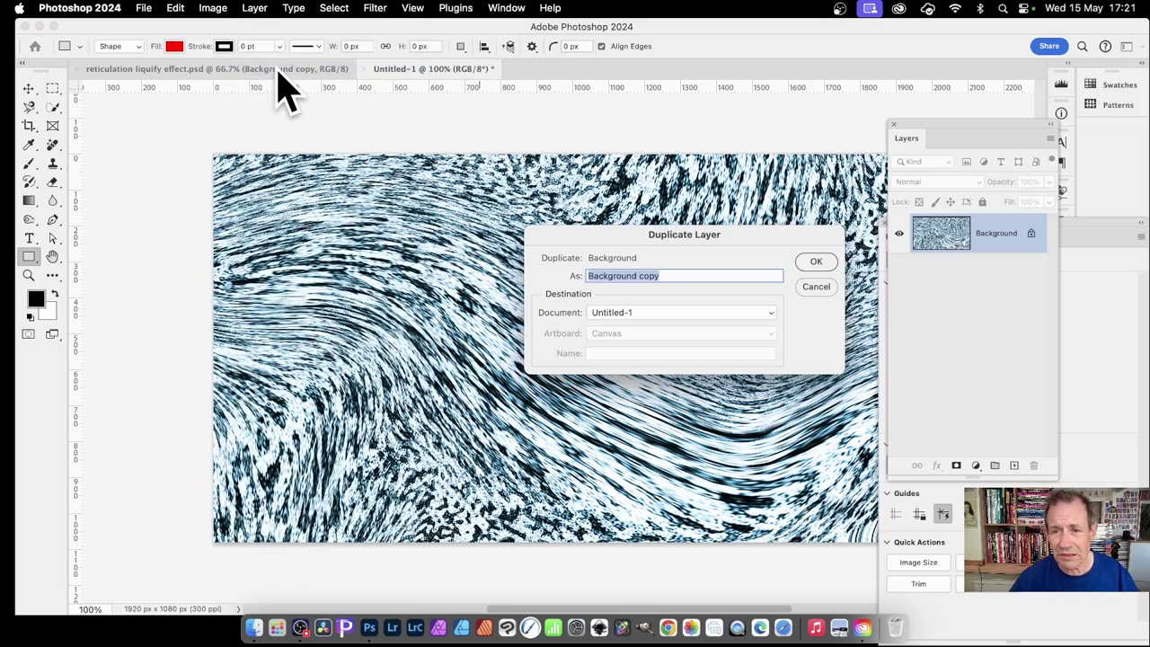
{"action": "left_click", "coordinate": [813, 263]}
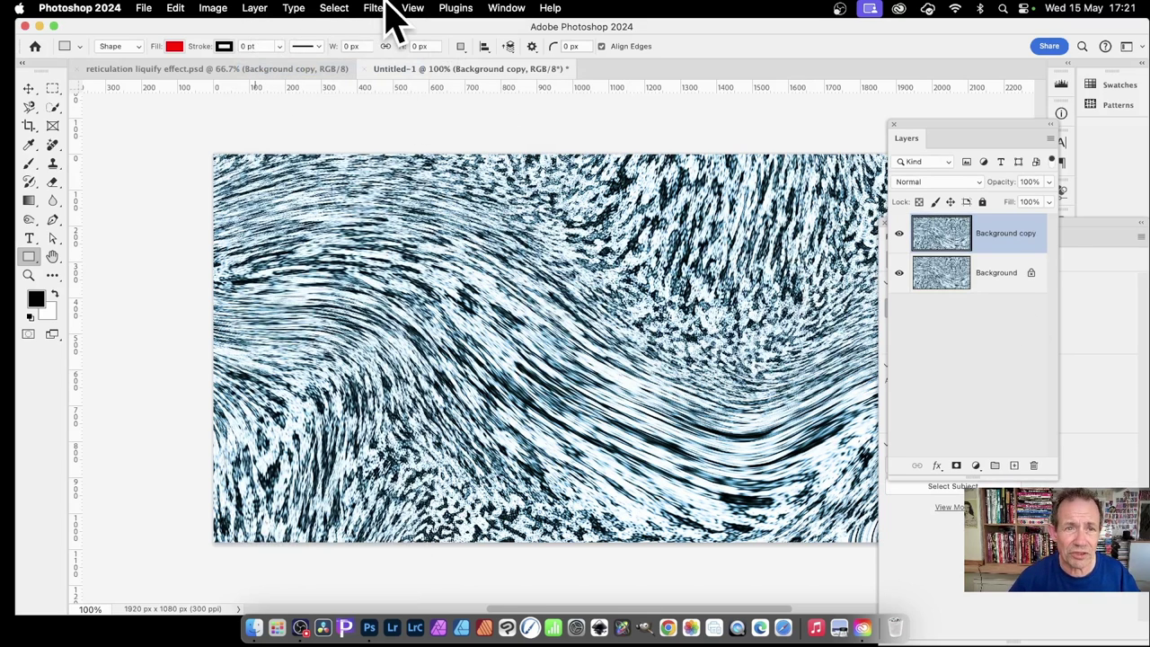
- Soften the duplicated layer with a Gaussian Blur strong enough to smear the fine streaks while keeping the flow
{"action": "left_click", "coordinate": [386, 7]}
{"action": "mouse_move", "coordinate": [406, 211]}
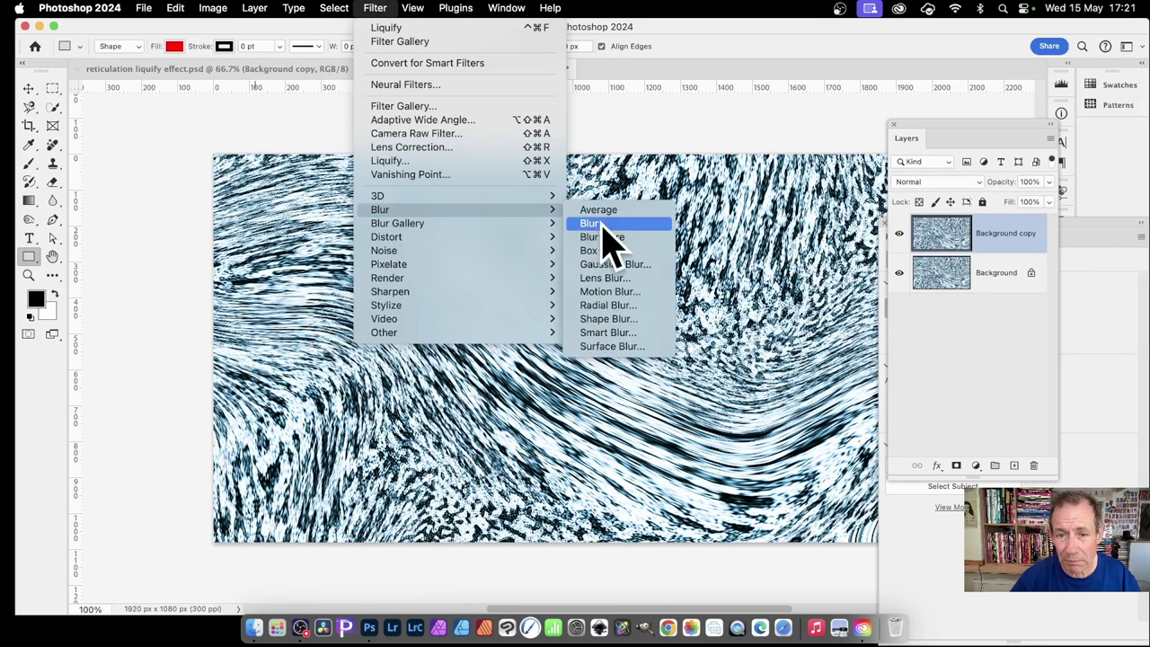
{"action": "left_click", "coordinate": [616, 264]}
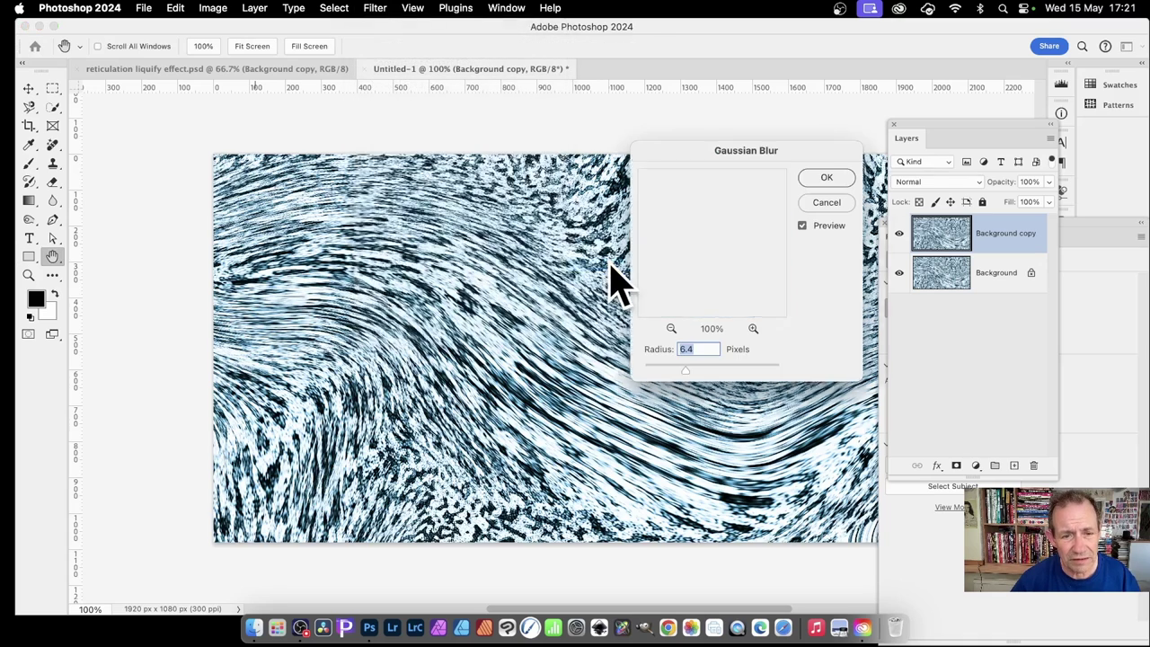
{"action": "left_click_drag", "start_coordinate": [667, 371], "coordinate": [695, 371]}
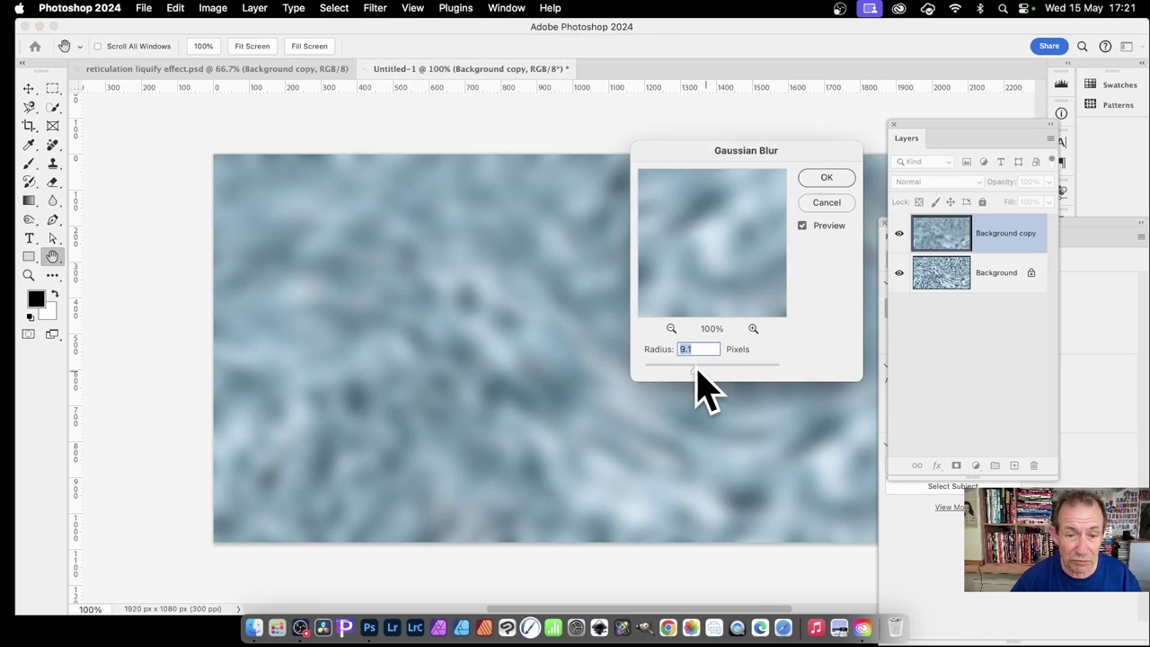
{"action": "left_click", "coordinate": [825, 180]}
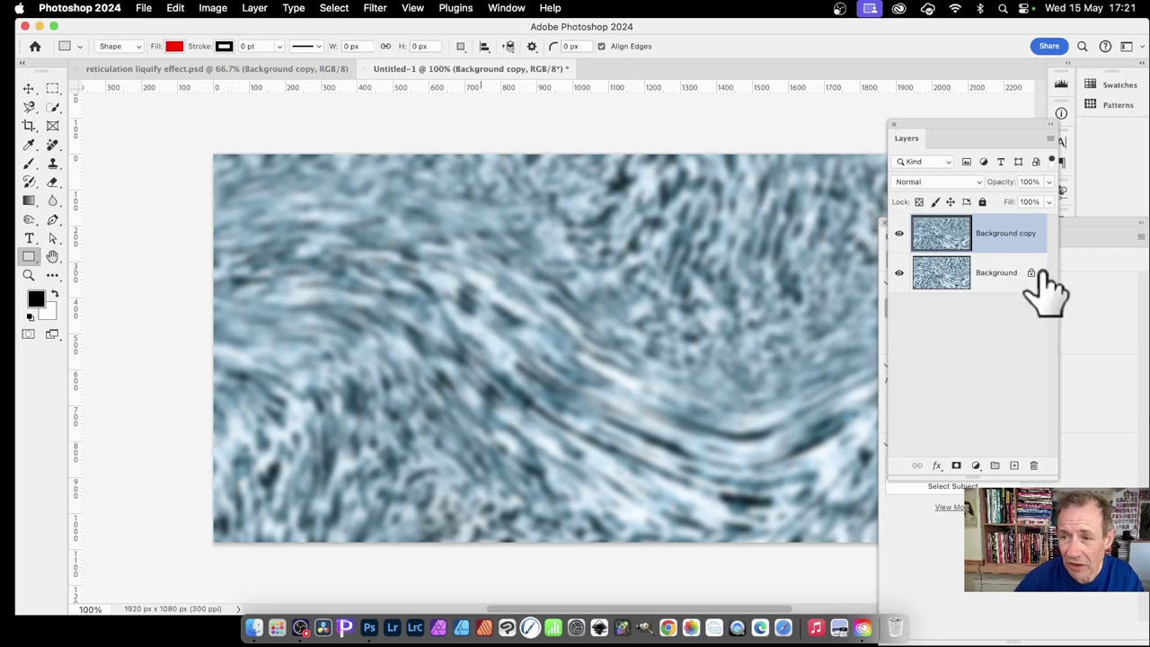
- Recolour the blurred copy to purple with a Hue/Saturation adjustment, setting the hue to +92
{"action": "left_click", "coordinate": [221, 9]}
{"action": "mouse_move", "coordinate": [247, 52]}
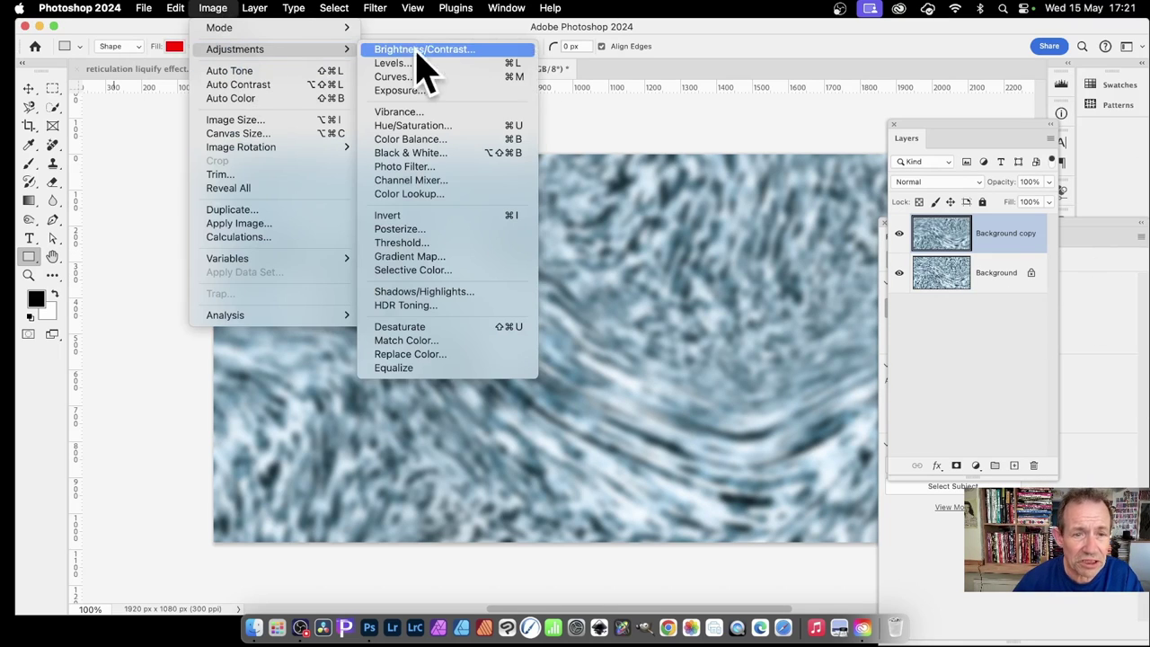
{"action": "left_click", "coordinate": [442, 126]}
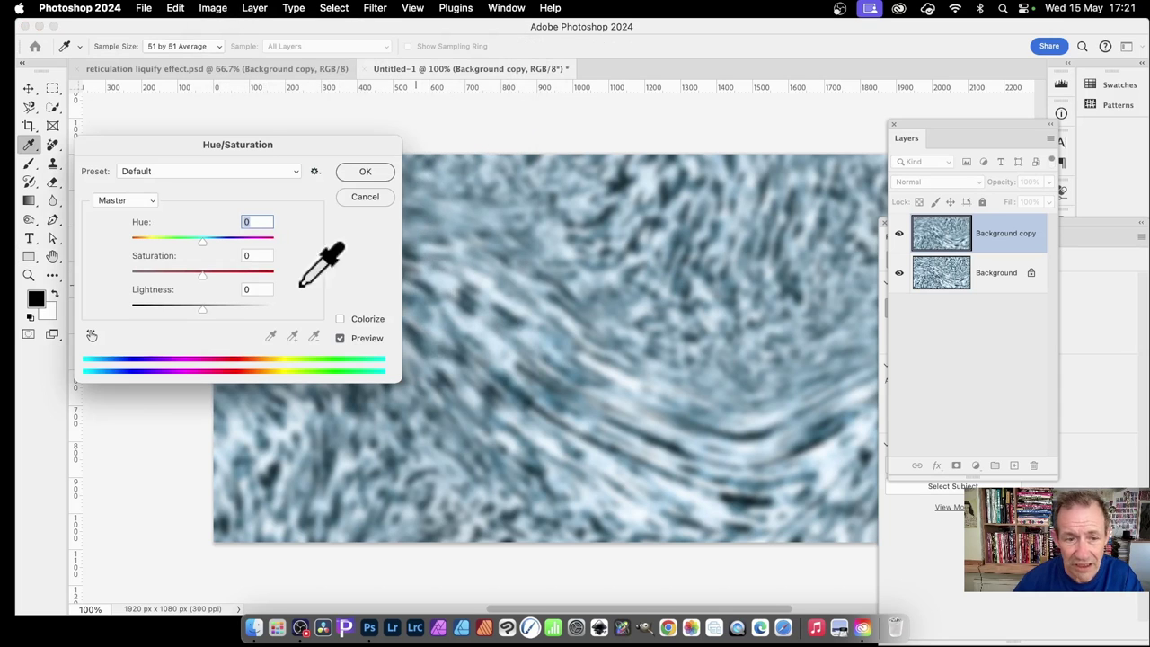
{"action": "left_click_drag", "start_coordinate": [231, 250], "coordinate": [251, 249]}
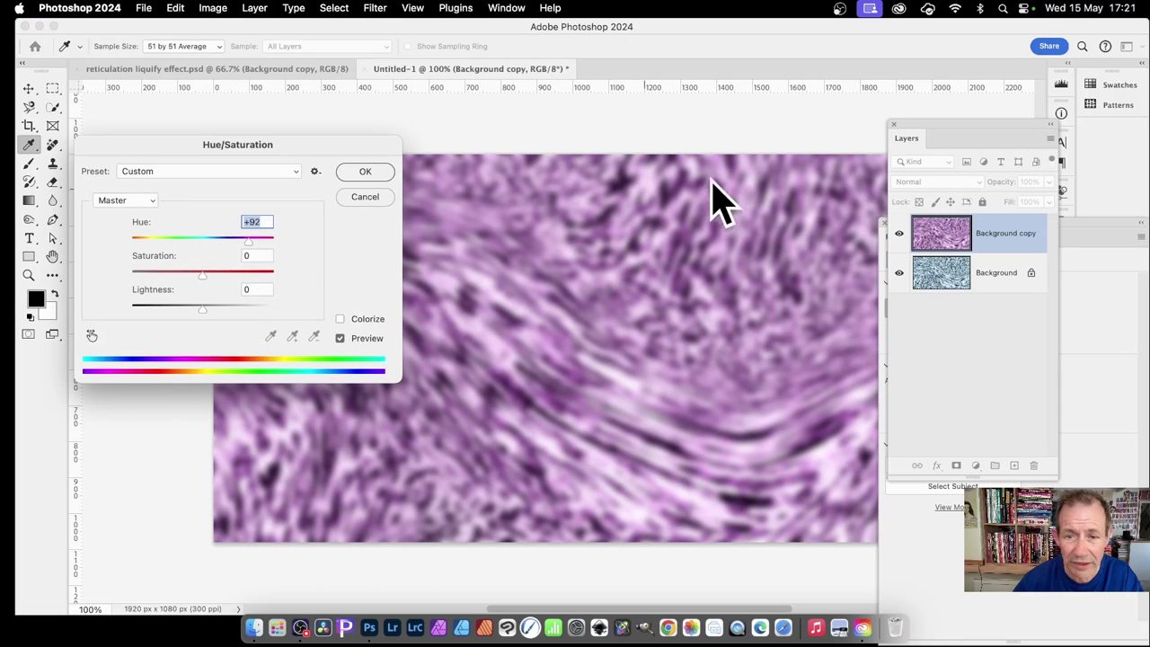
{"action": "left_click", "coordinate": [361, 171]}
{"action": "key", "text": "u"}
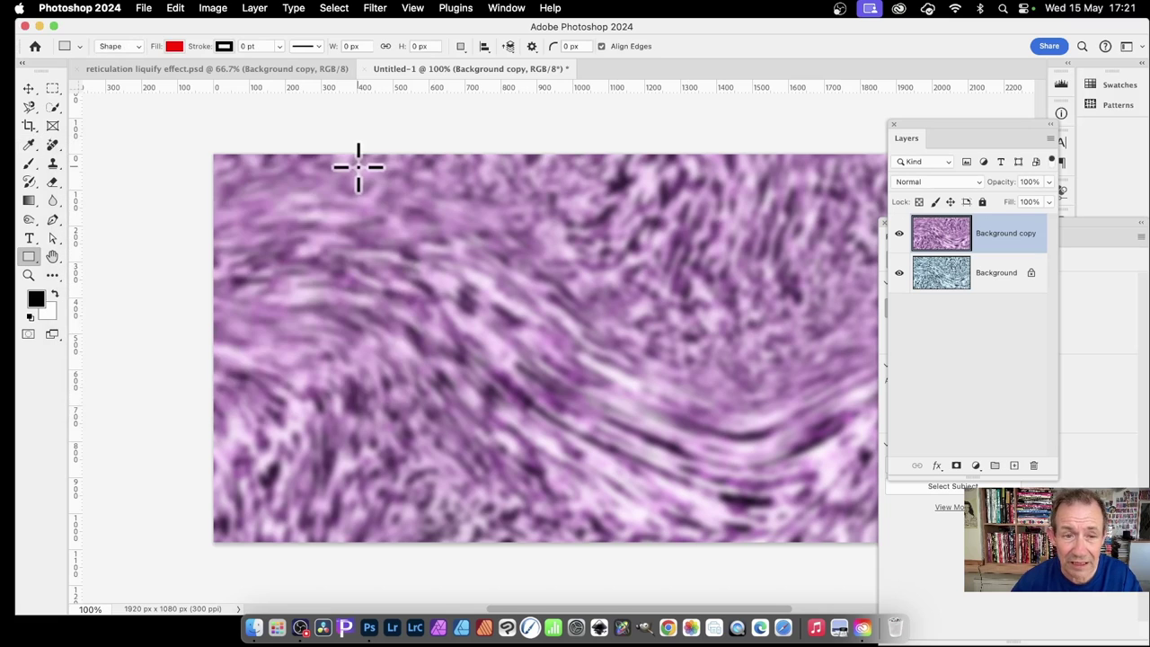
- Set the purple copy's blend mode to Multiply and flatten the image into a single background layer
{"action": "left_click", "coordinate": [934, 183]}
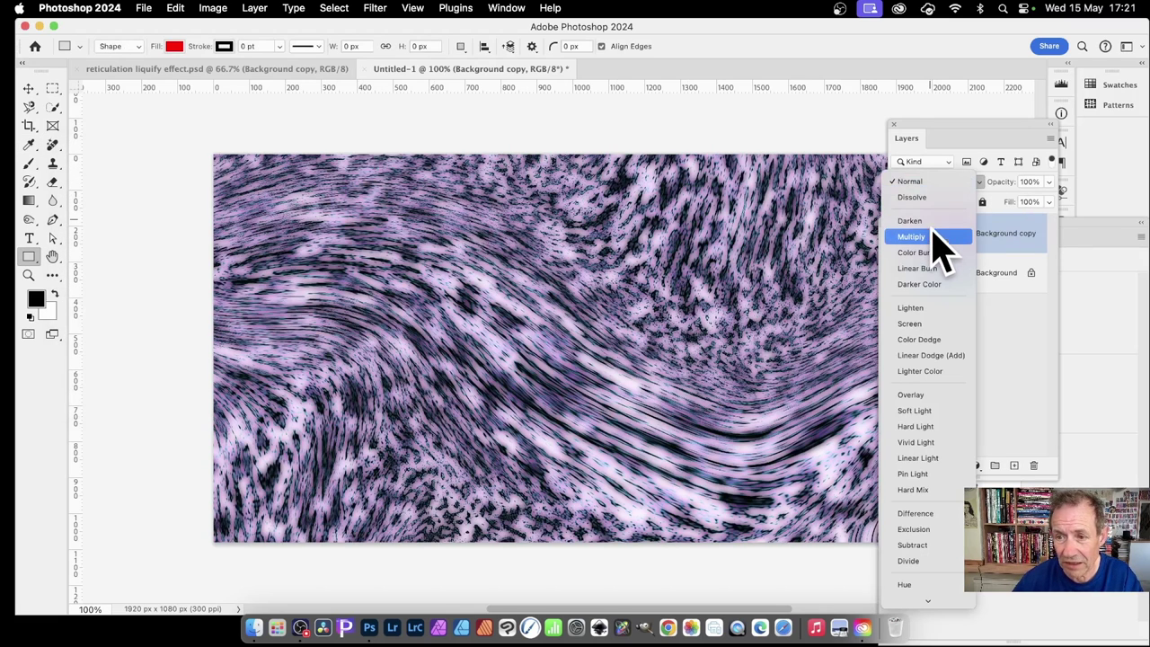
{"action": "left_click", "coordinate": [934, 238]}
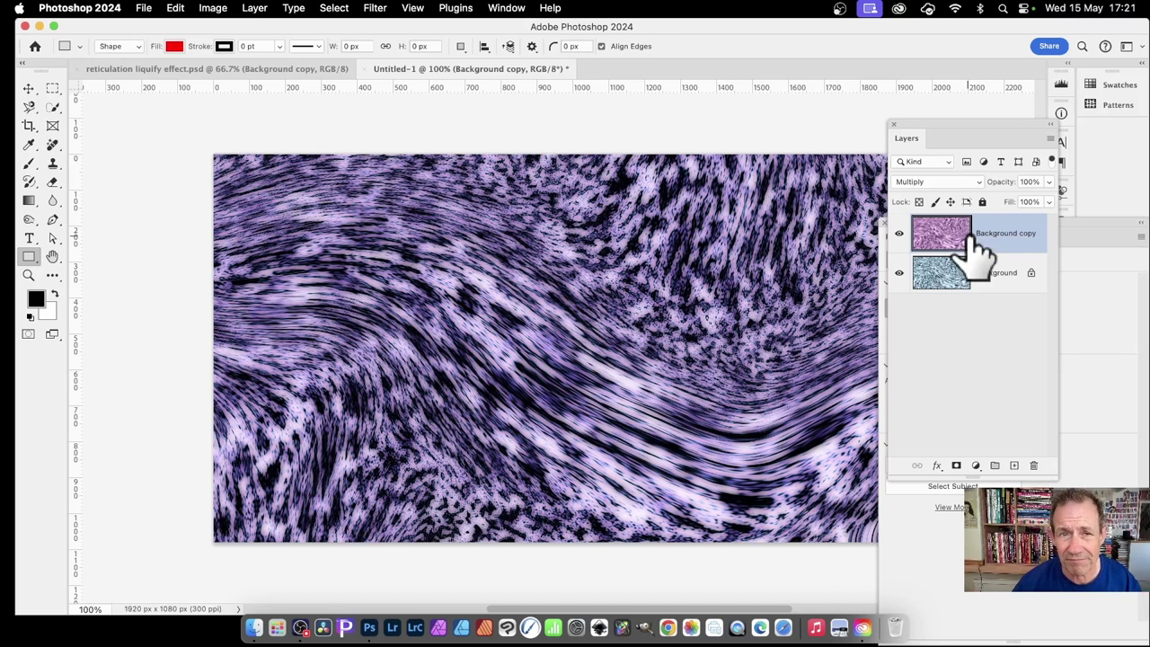
{"action": "left_click", "coordinate": [256, 8]}
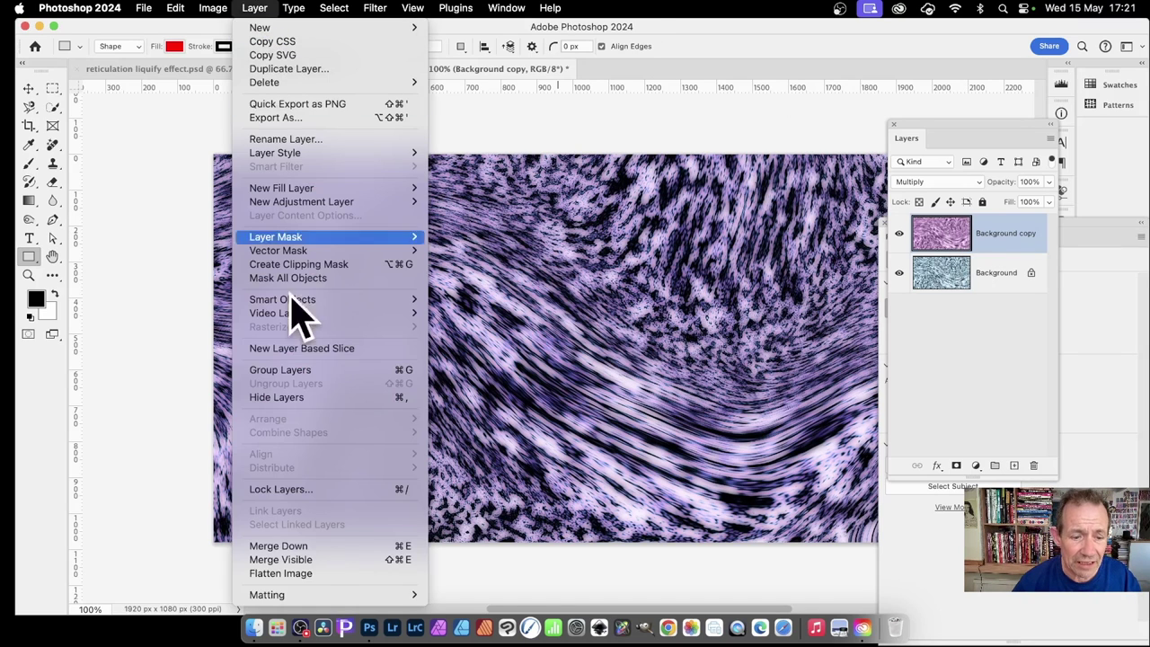
{"action": "left_click", "coordinate": [310, 573]}
- Apply the Oil Paint filter to the flattened pattern with reduced stylization and cleanliness 3.4, and repeat the filter once
{"action": "left_click", "coordinate": [376, 8]}
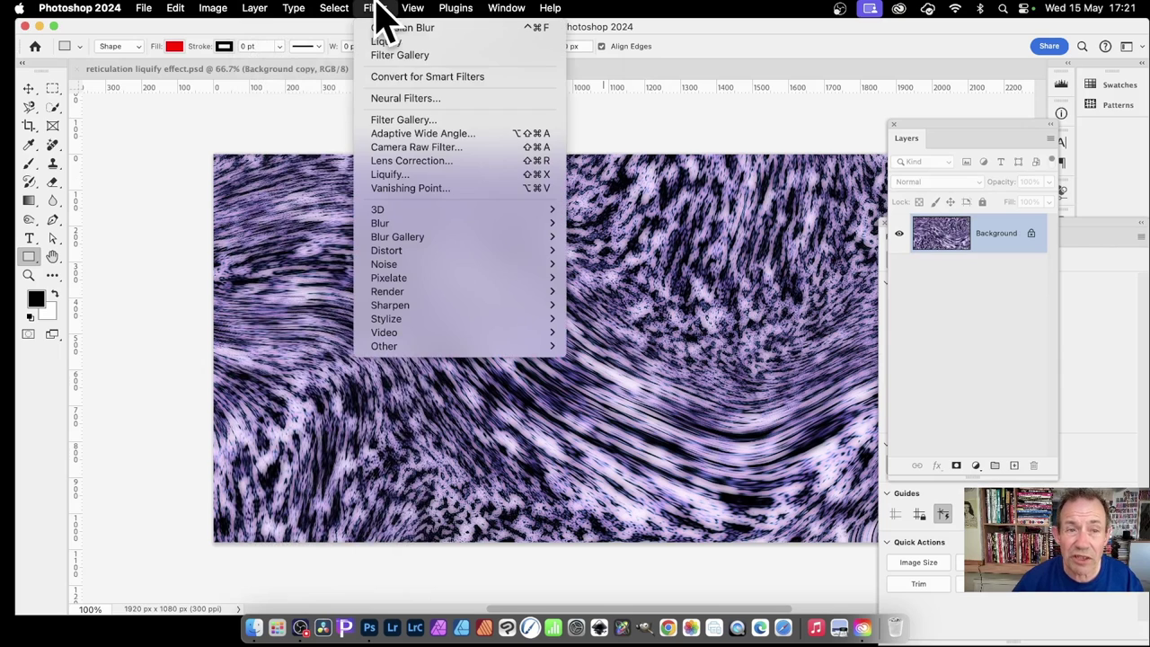
{"action": "mouse_move", "coordinate": [477, 320]}
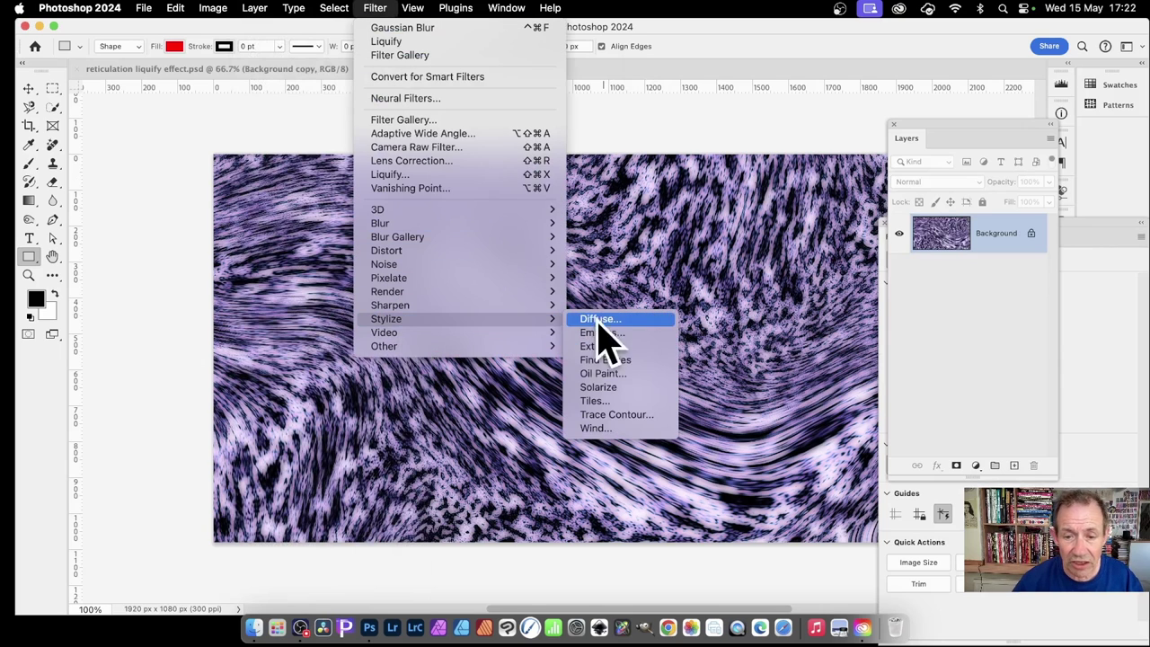
{"action": "left_click", "coordinate": [630, 373]}
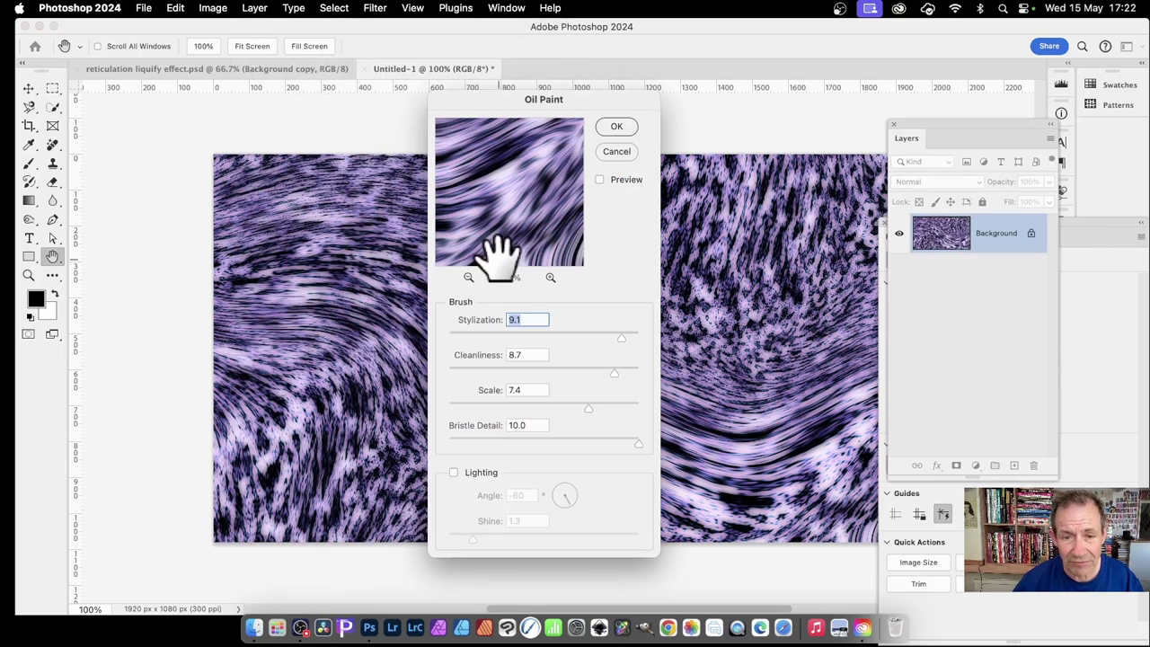
{"action": "mouse_move", "coordinate": [498, 139]}
{"action": "left_mouse_down"}
{"action": "mouse_move", "coordinate": [706, 321]}
{"action": "mouse_move", "coordinate": [526, 333]}
{"action": "mouse_move", "coordinate": [575, 352]}
{"action": "mouse_move", "coordinate": [504, 339]}
{"action": "mouse_move", "coordinate": [514, 369]}
{"action": "left_mouse_up"}
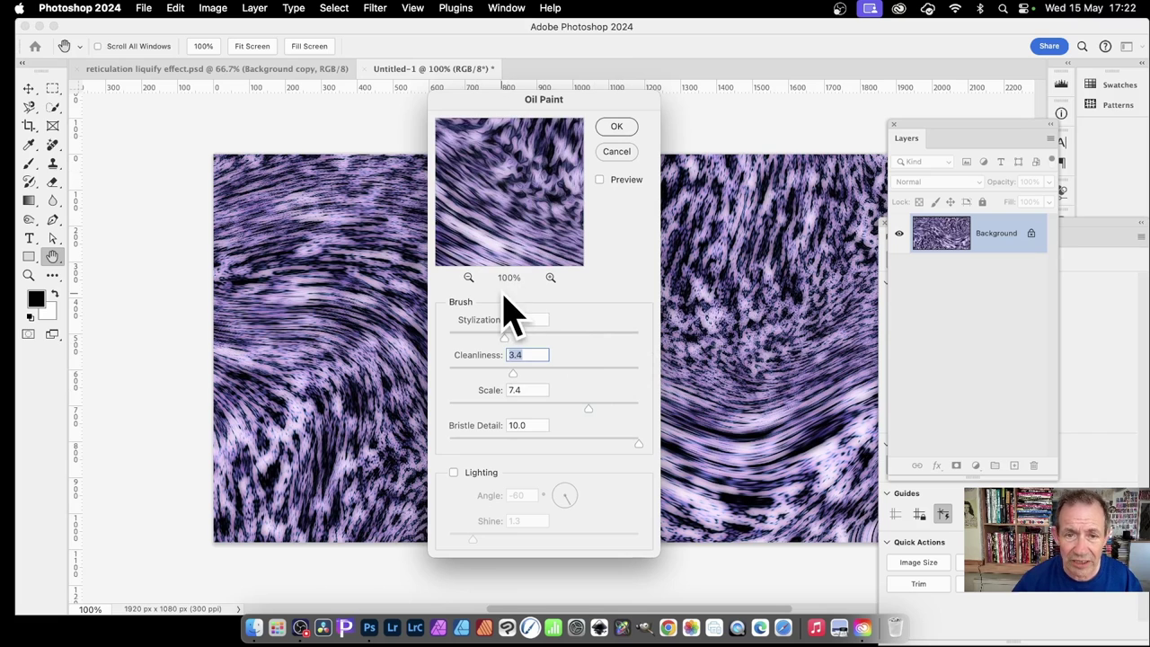
{"action": "left_click", "coordinate": [616, 126]}
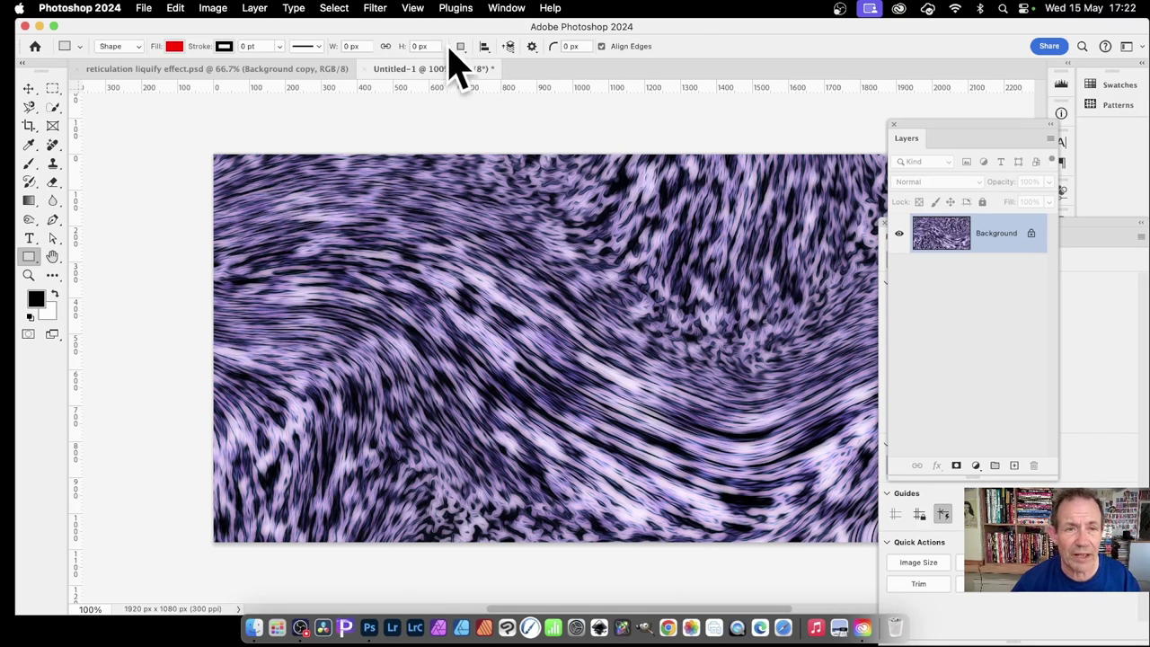
{"action": "left_click", "coordinate": [375, 7]}
{"action": "left_click", "coordinate": [381, 28]}
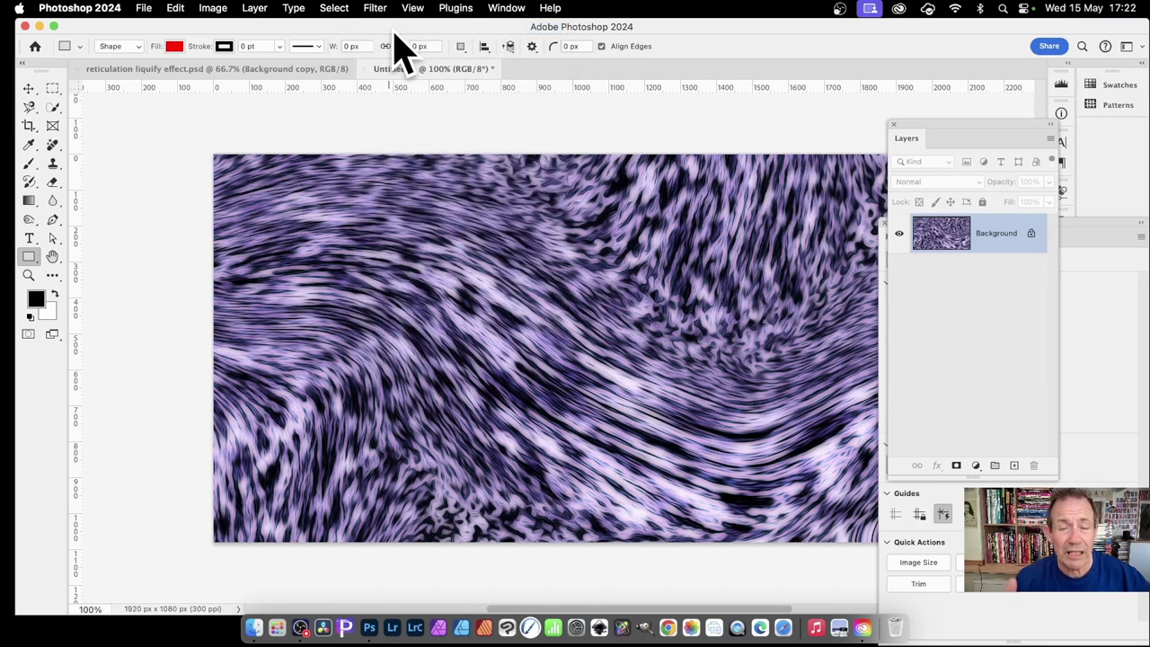